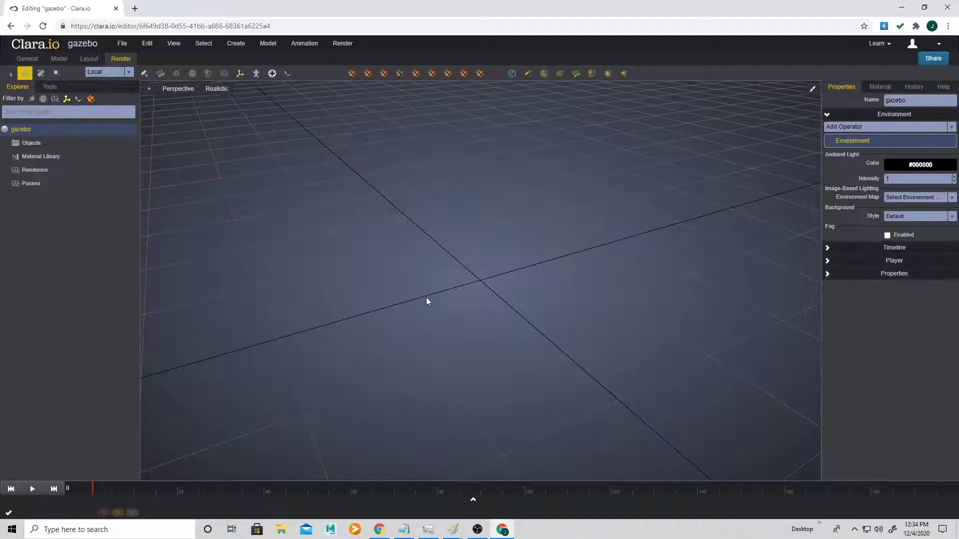
Create a cylinder primitive at the origin and scale it down vertically into a thin disc
click(227, 45)
mouse_move(245, 59)
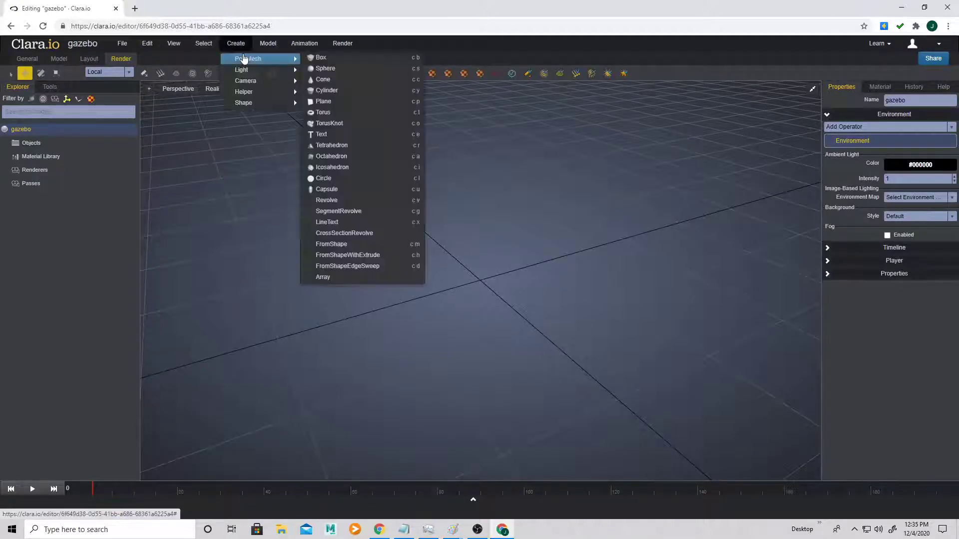
click(355, 92)
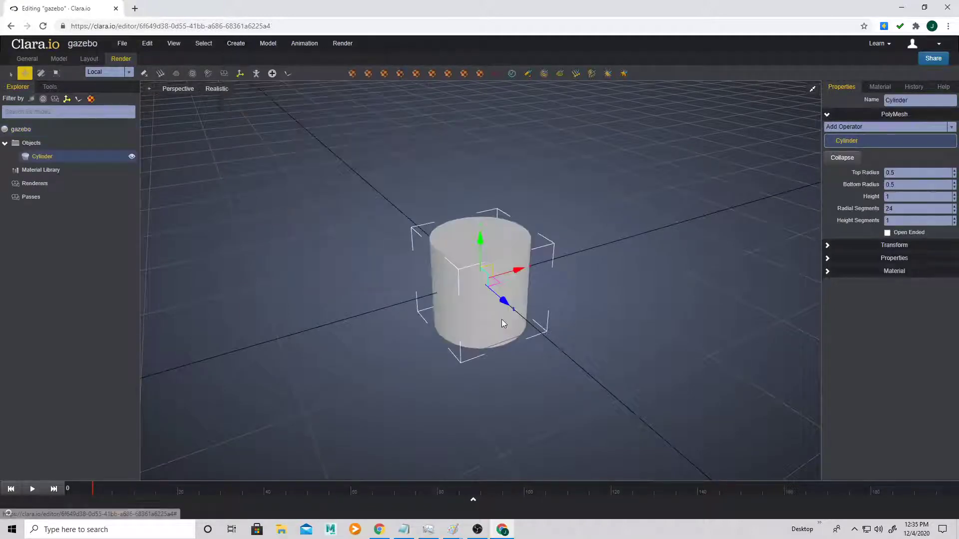
key(r)
drag(481, 242, 487, 303)
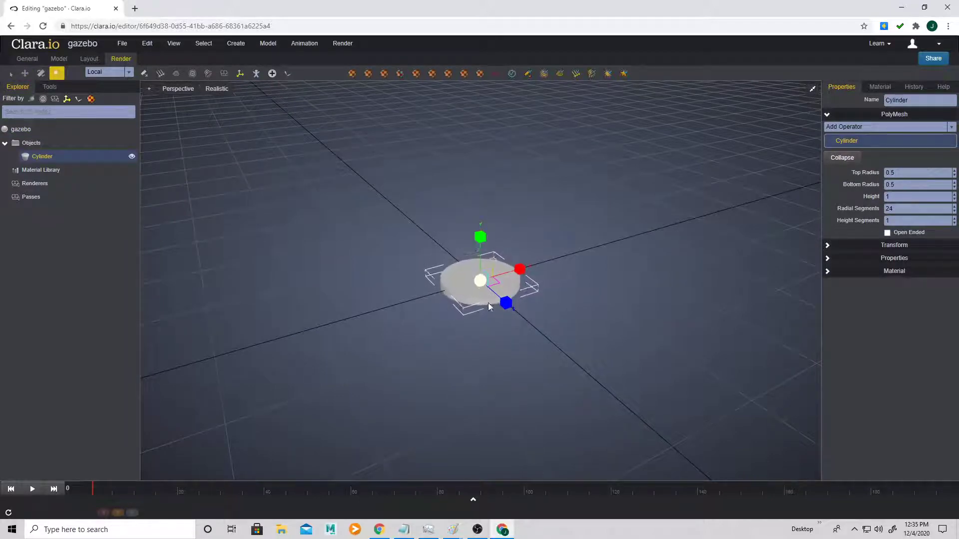
Change the viewport shading so the mesh edges show over the realistic surface
click(178, 89)
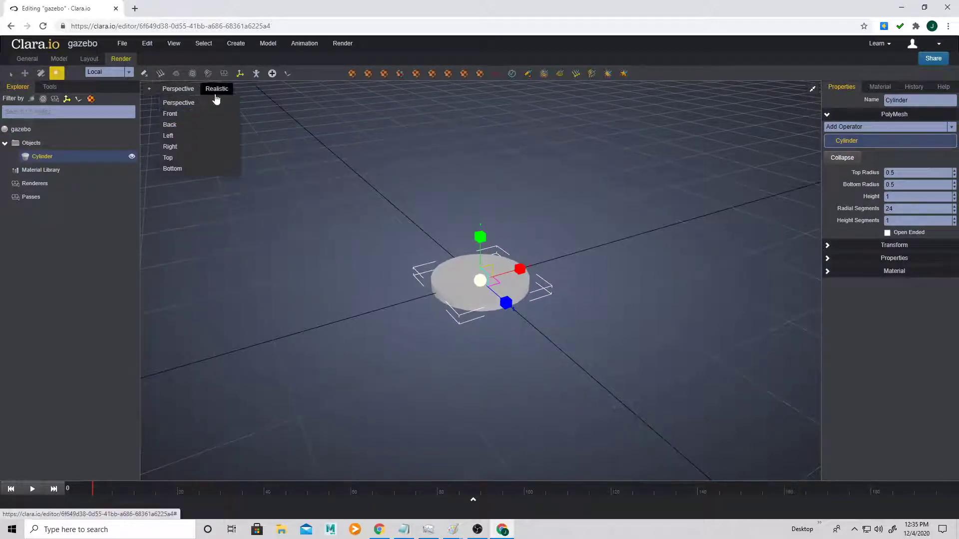
click(216, 89)
click(224, 125)
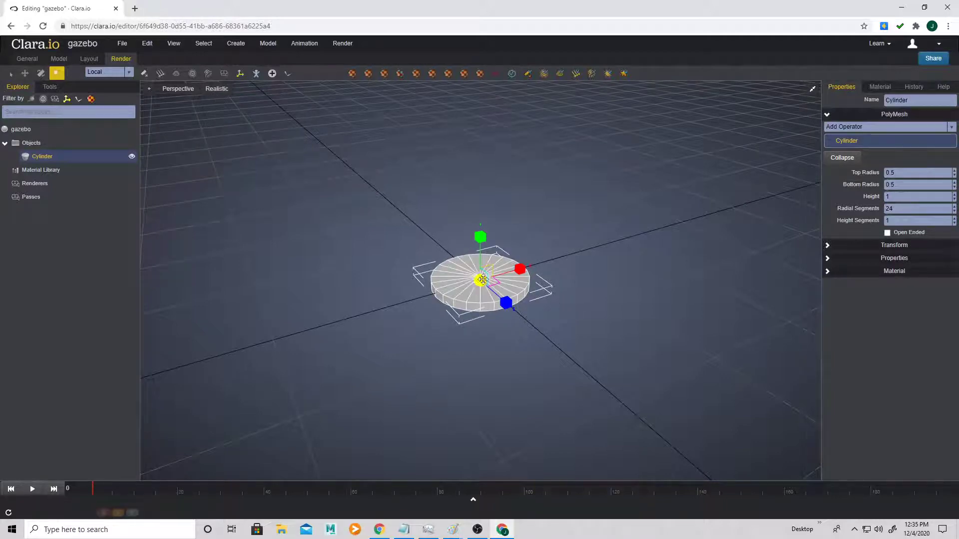
Scale the disc up uniformly to several times its size, keeping it thin by reducing its vertical scale
drag(483, 280, 505, 281)
drag(480, 237, 507, 447)
right_drag(507, 448, 527, 297)
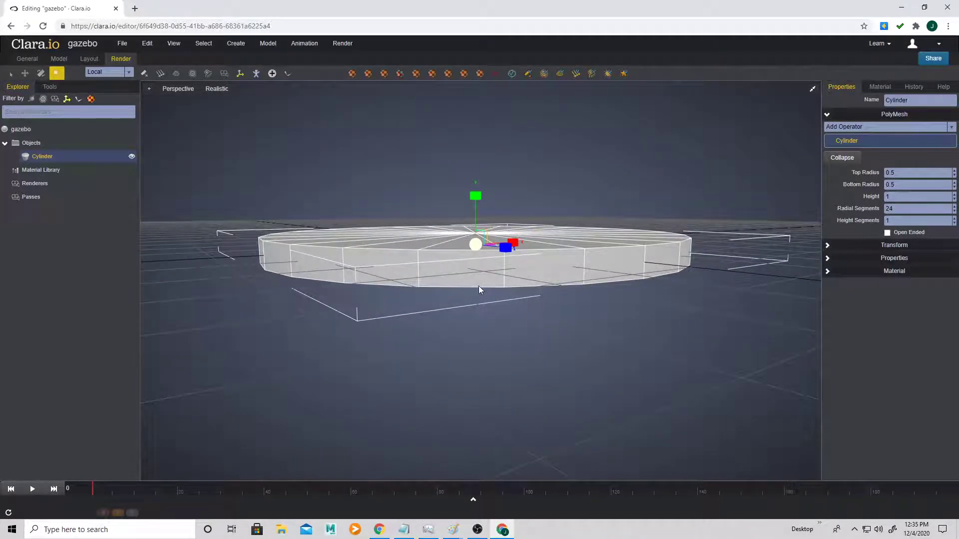
In the front view, connect the disc's vertical side edges with one segment and move the new edge loop up about 0.36
click(178, 90)
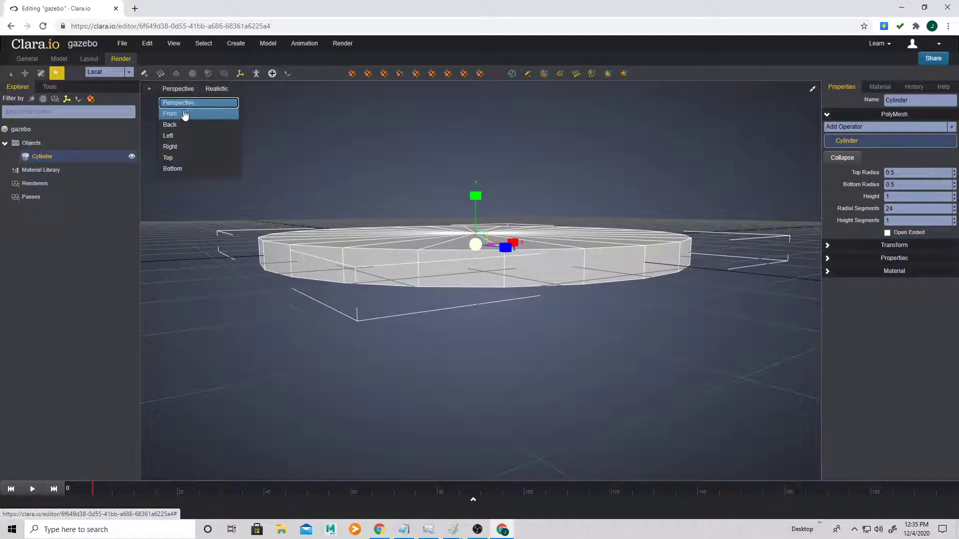
click(184, 115)
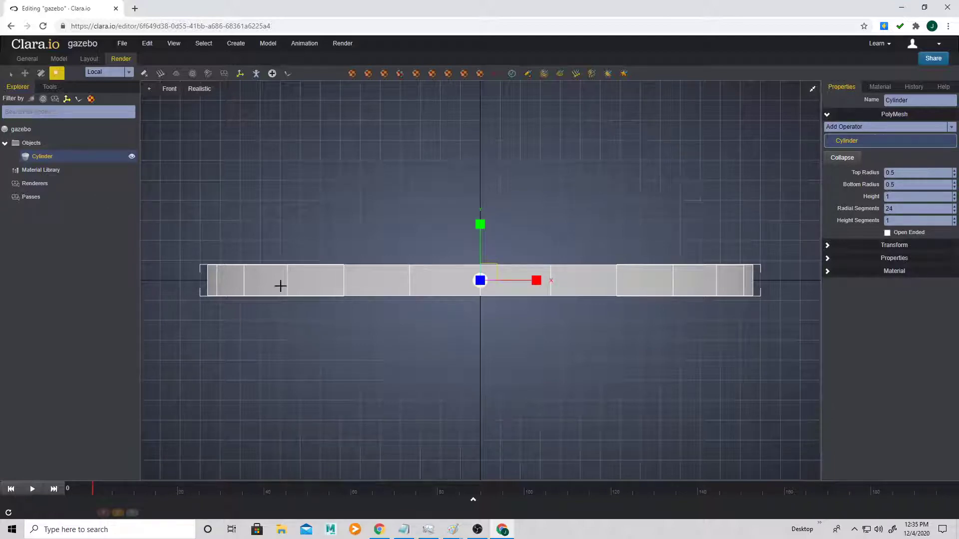
click(50, 87)
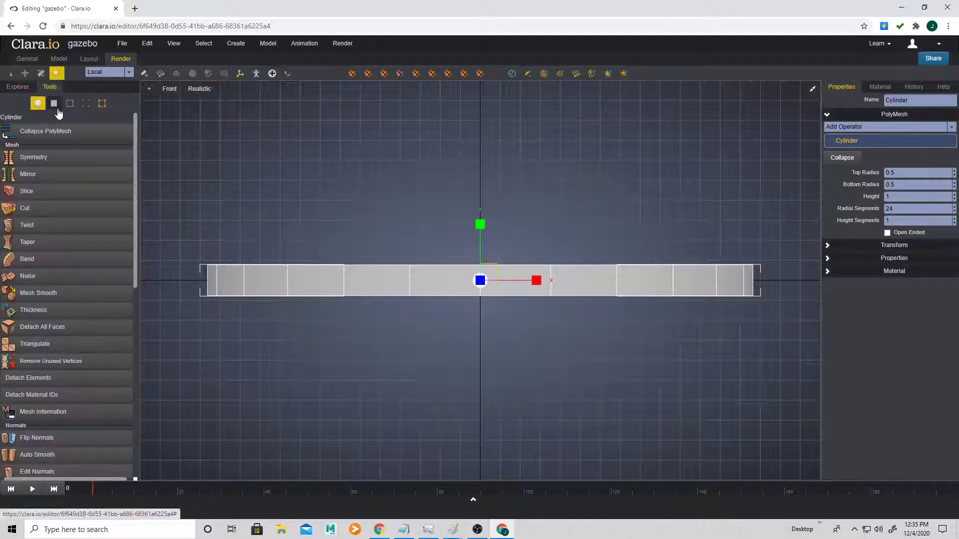
click(68, 105)
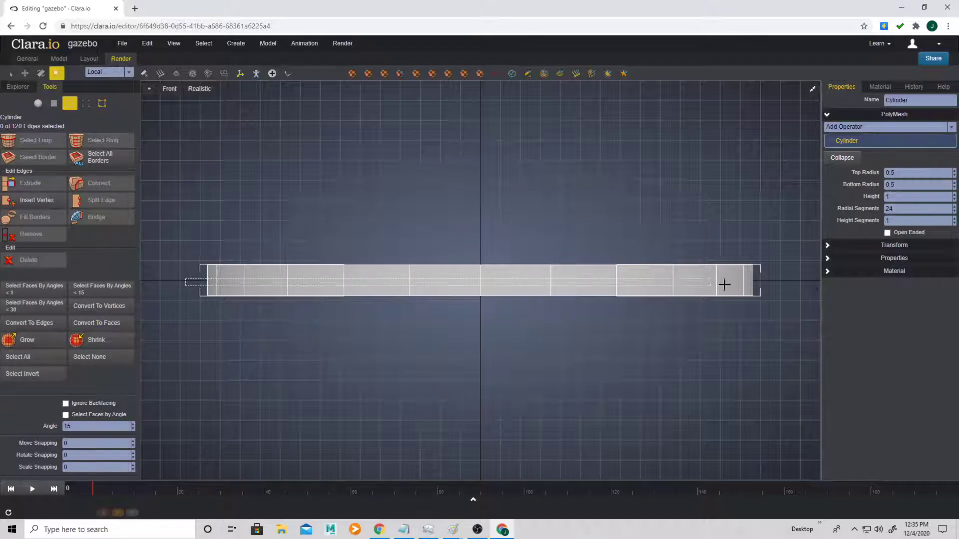
drag(724, 284, 725, 284)
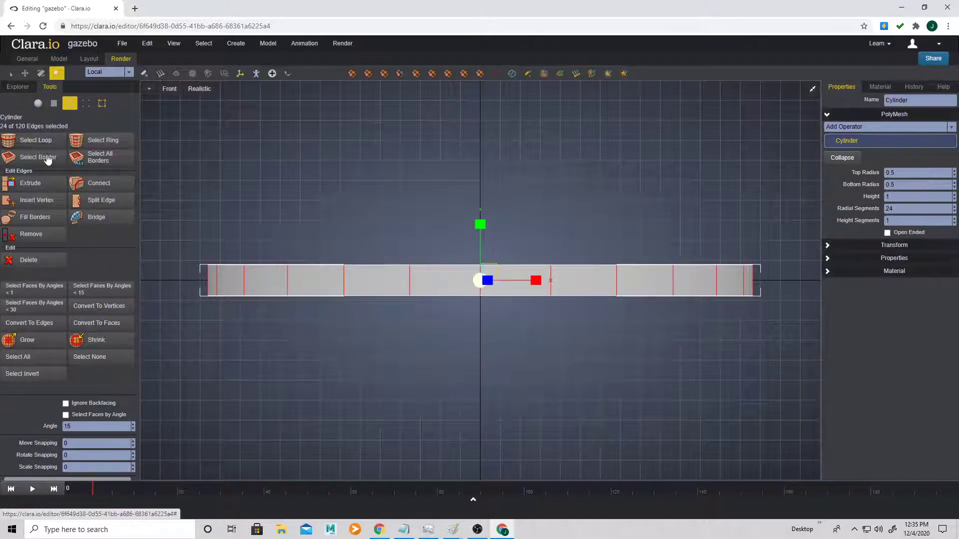
click(96, 189)
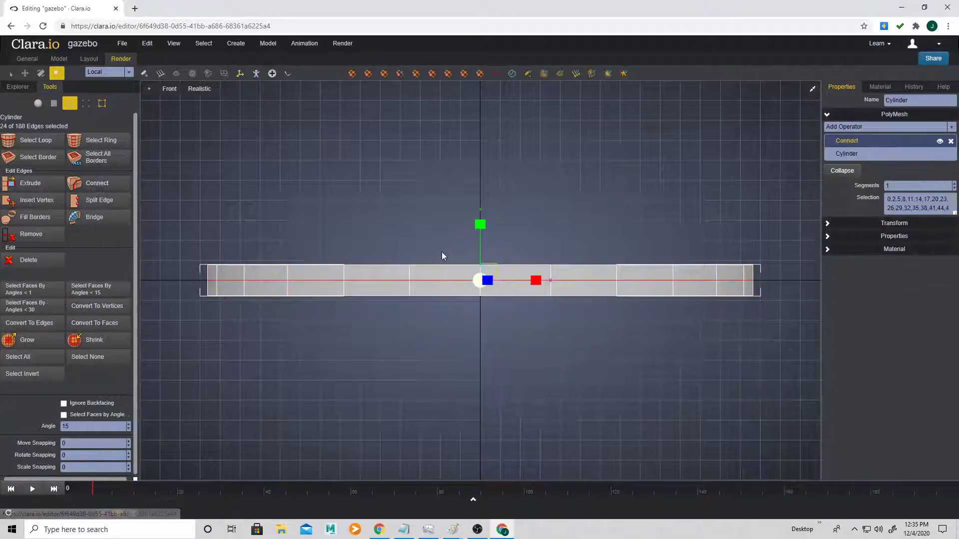
drag(480, 226, 481, 214)
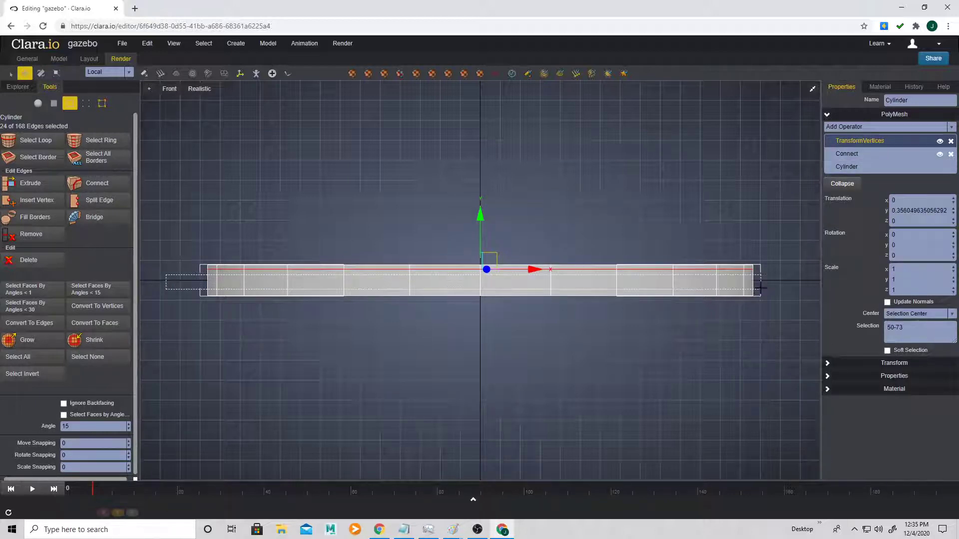
Connect the vertical side edges below the first loop and move the second edge loop down about 0.24
drag(759, 288, 761, 288)
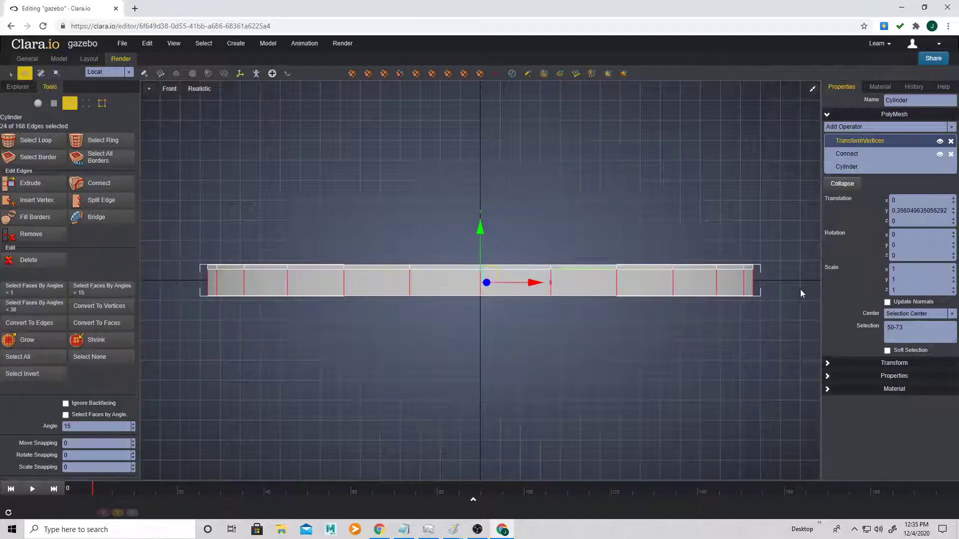
click(116, 185)
drag(480, 224, 481, 231)
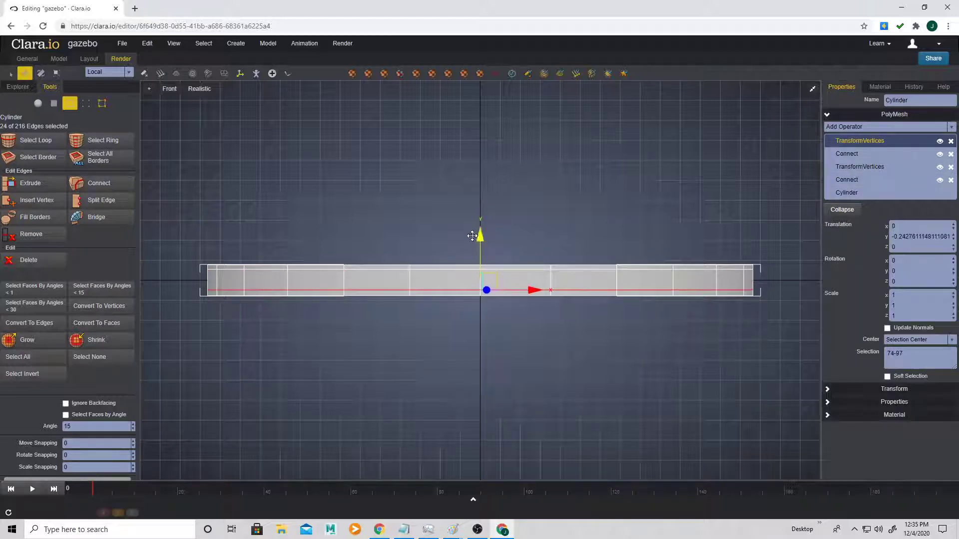
Try applying Mesh Smooth to the whole disc and inspect the smoothed shape in perspective view
click(37, 103)
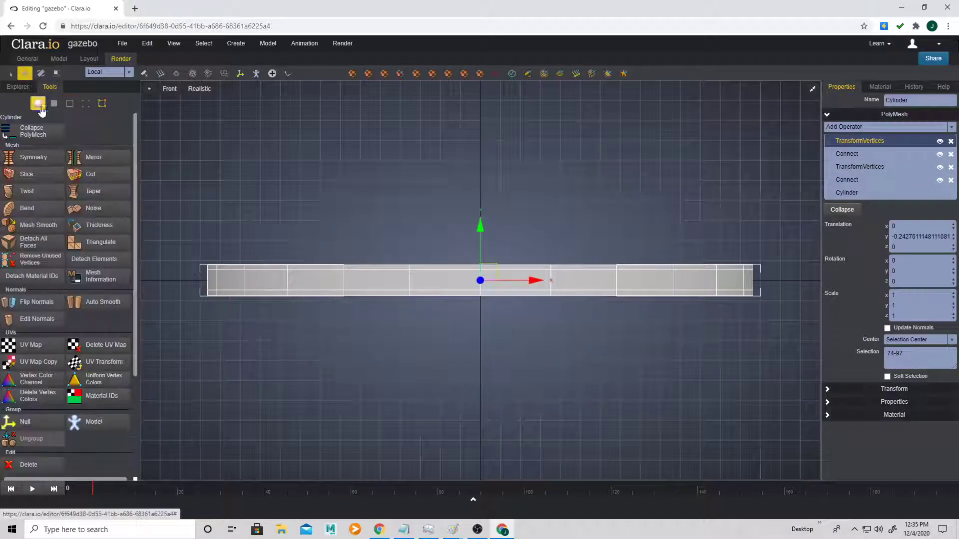
click(41, 230)
click(394, 308)
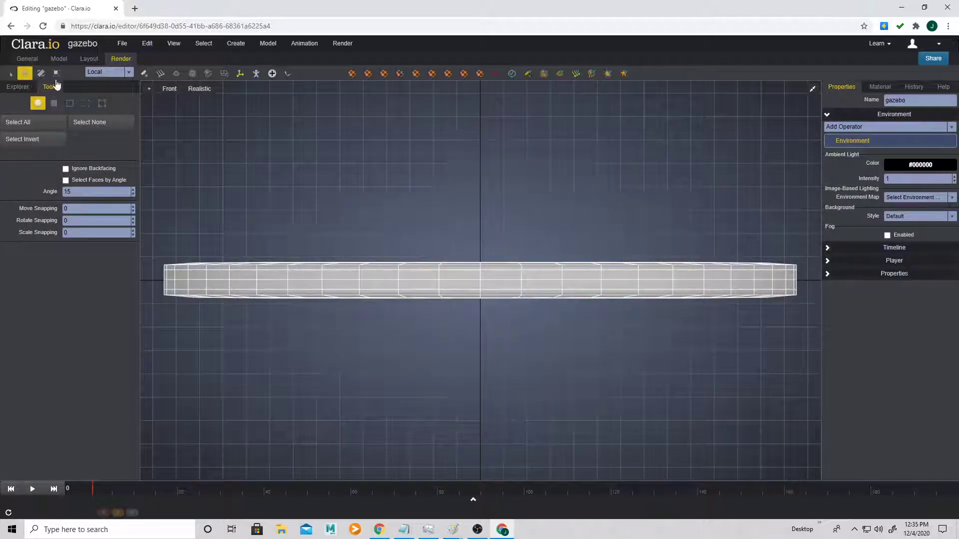
click(169, 89)
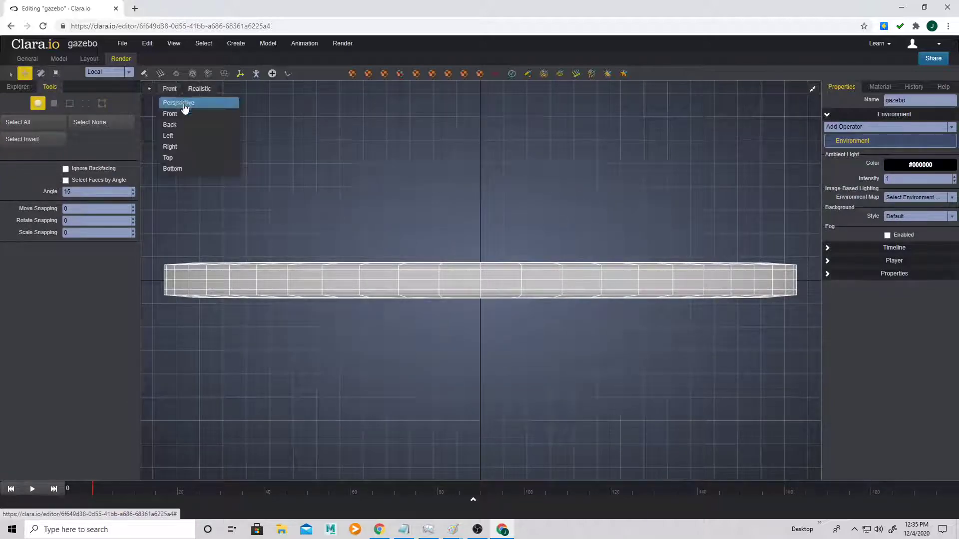
click(183, 104)
scroll(471, 310, down, 3)
middle_drag(472, 310, 462, 275)
click(466, 290)
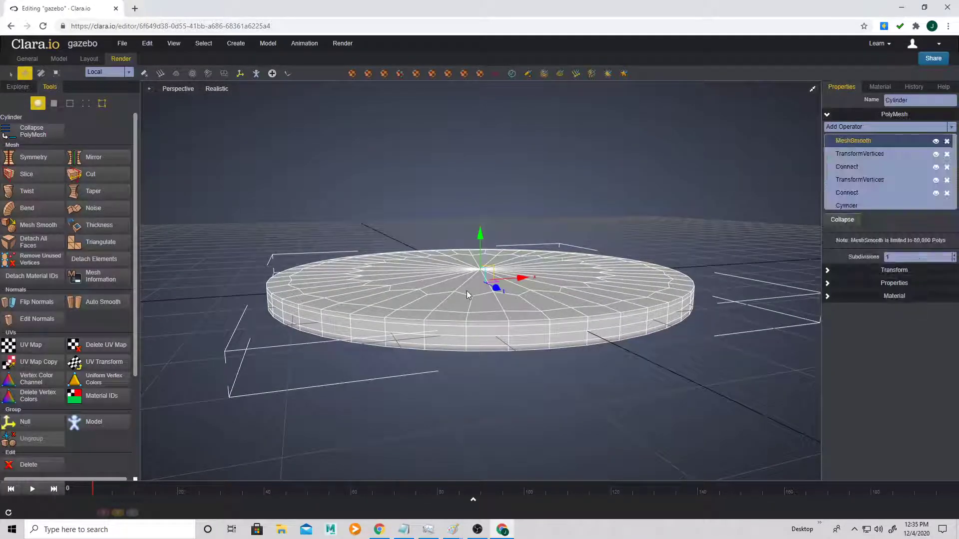
Try scaling the smoothed disc vertically, and undo both the scaling and the Mesh Smooth
key(r)
drag(484, 234, 485, 242)
key(ctrl+z)
key(ctrl+z)
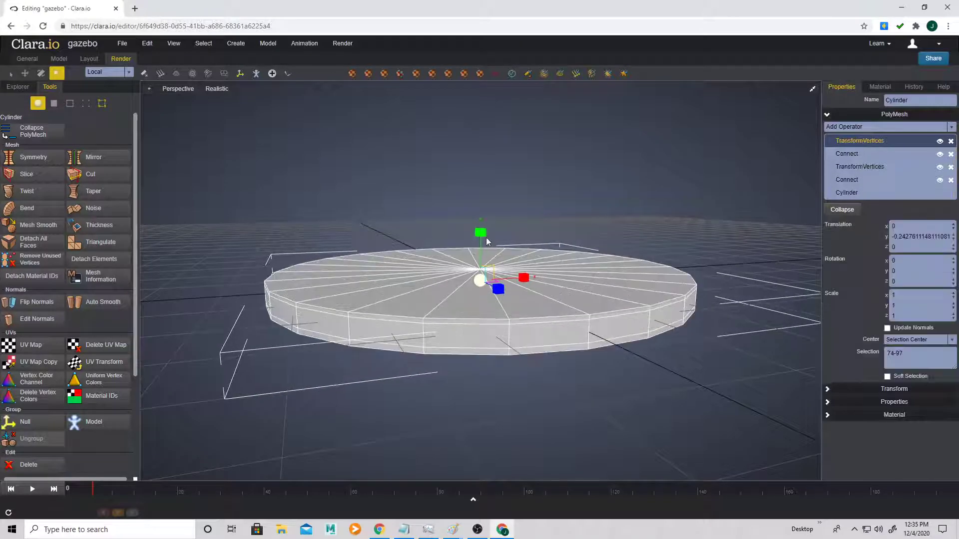
Clone the disc as a copy and raise the copy above the original
right_click(408, 284)
click(456, 356)
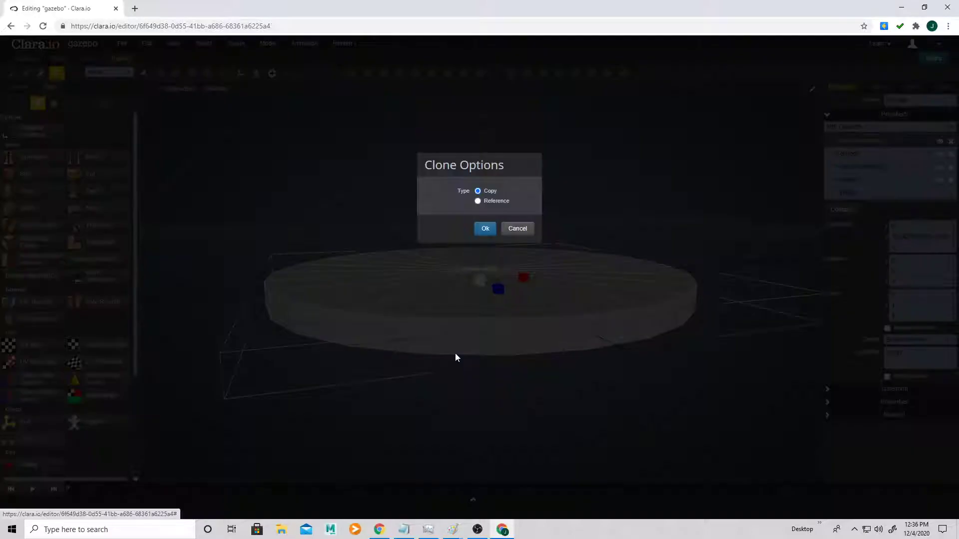
click(485, 228)
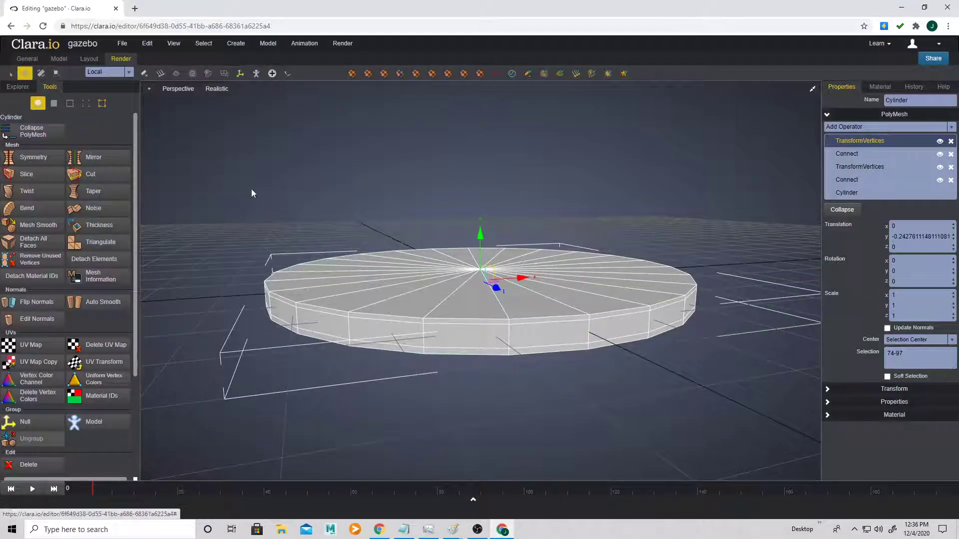
drag(482, 234, 489, 208)
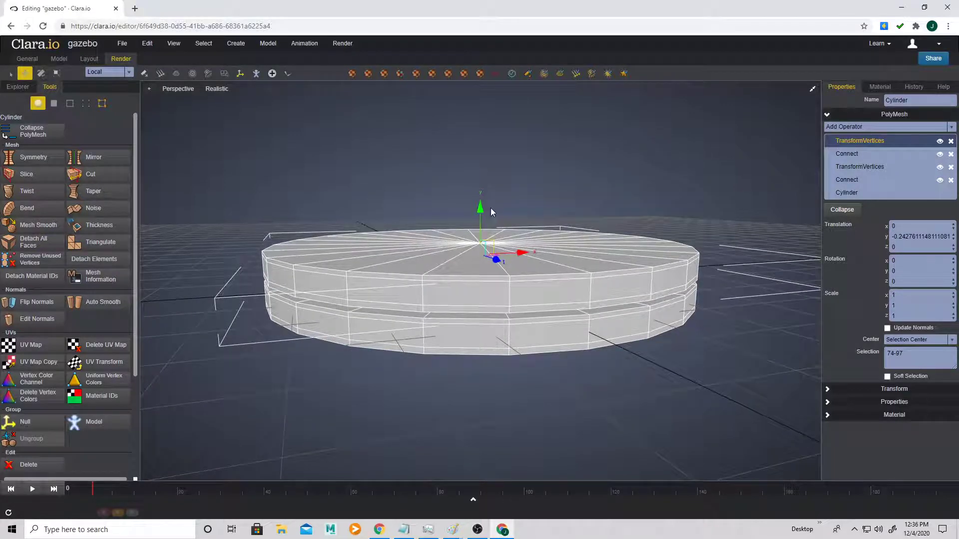
Scale the copied disc slightly wider than the base disc and reduce its thickness
key(r)
drag(480, 254, 461, 252)
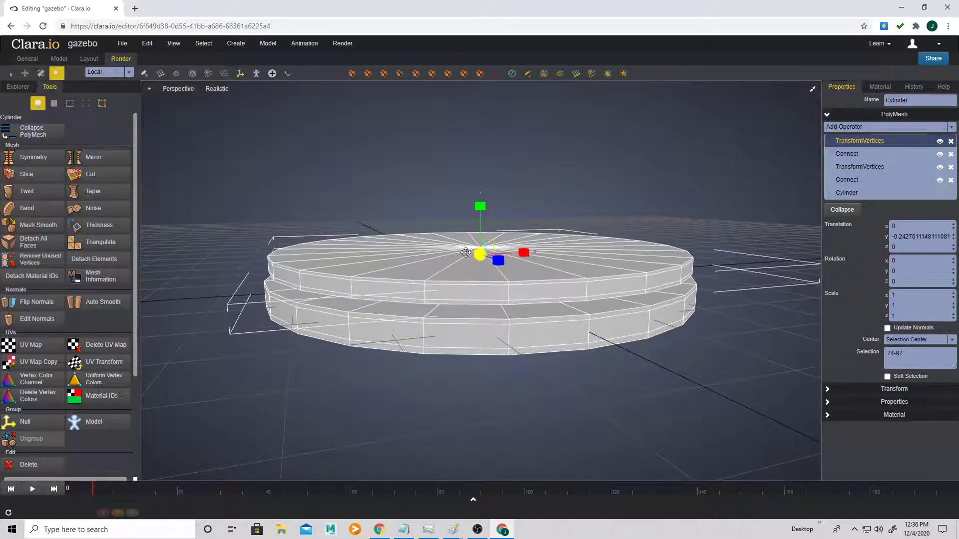
middle_drag(417, 303, 451, 305)
drag(480, 256, 528, 255)
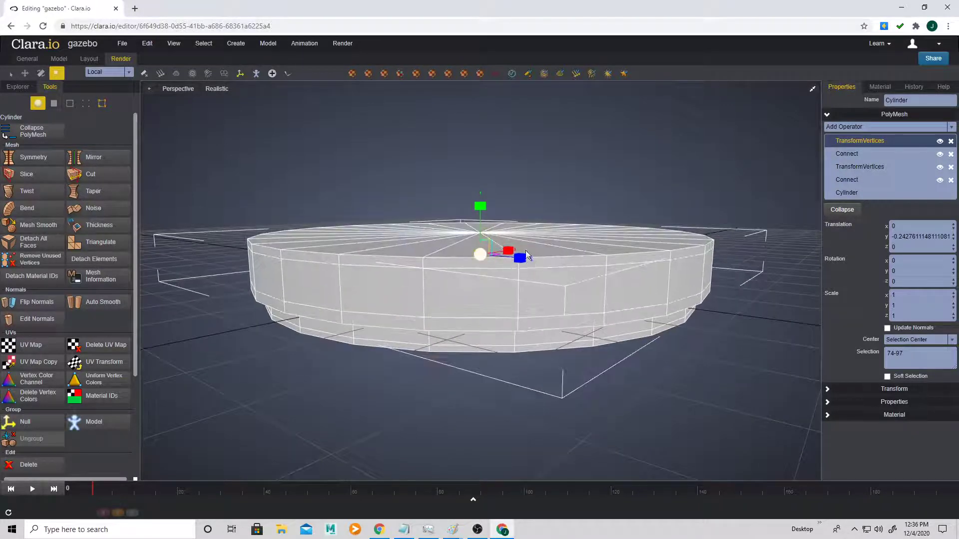
drag(482, 206, 483, 241)
scroll(496, 266, up, 1)
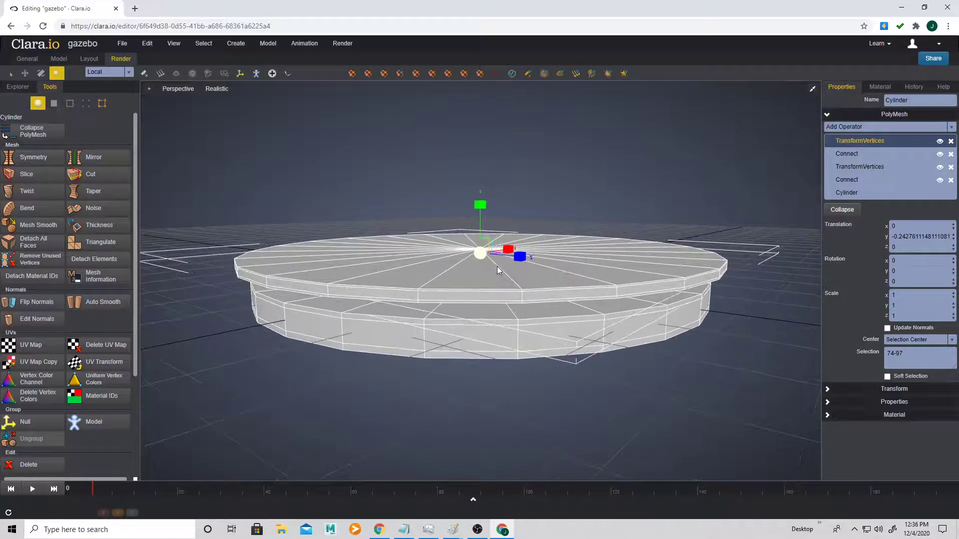
Lower the thin copied disc so that it rests on the base disc as an overhanging slab
mouse_move(480, 204)
mouse_down()
mouse_move(478, 197)
mouse_move(485, 217)
mouse_up()
key(w)
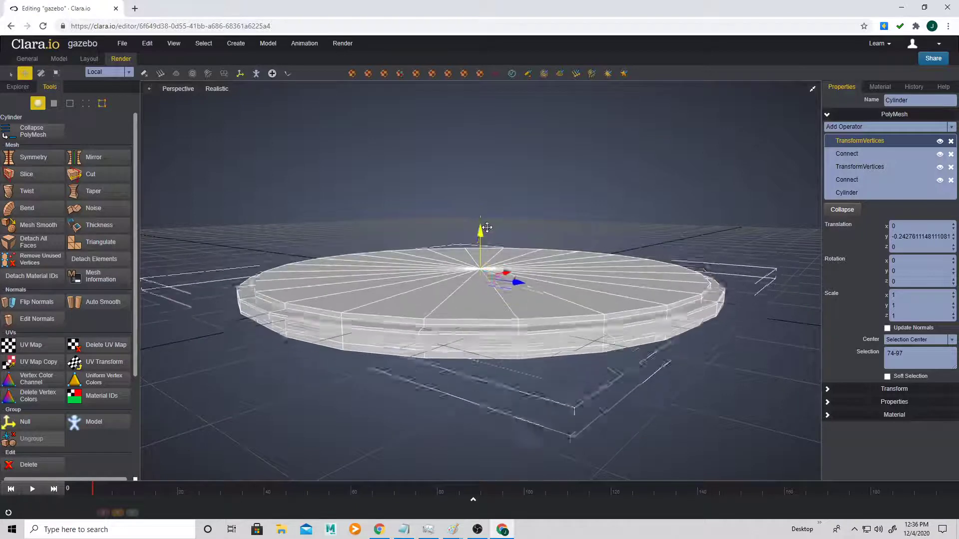
mouse_move(514, 314)
mouse_down()
mouse_move(517, 287)
mouse_move(523, 315)
mouse_up()
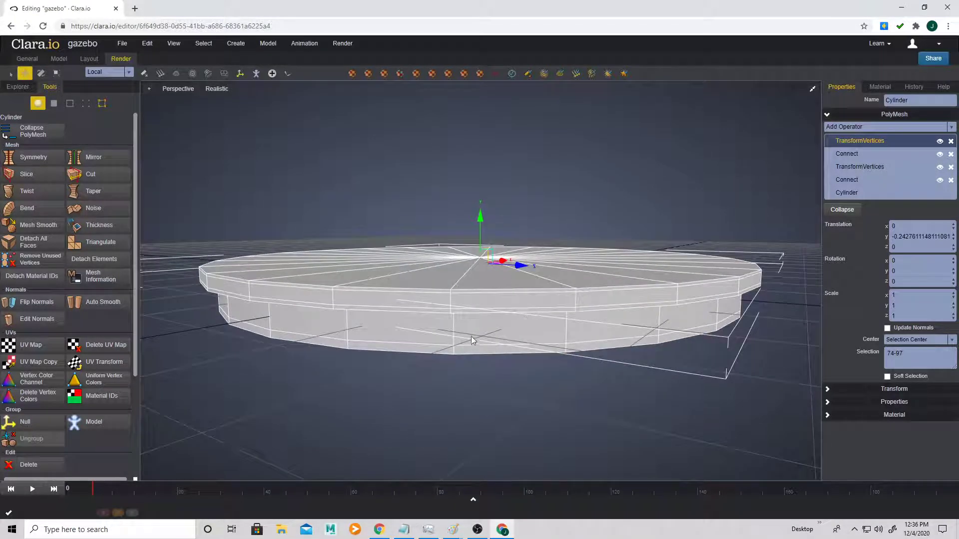
mouse_move(470, 335)
mouse_down()
mouse_move(425, 326)
mouse_move(465, 326)
mouse_up()
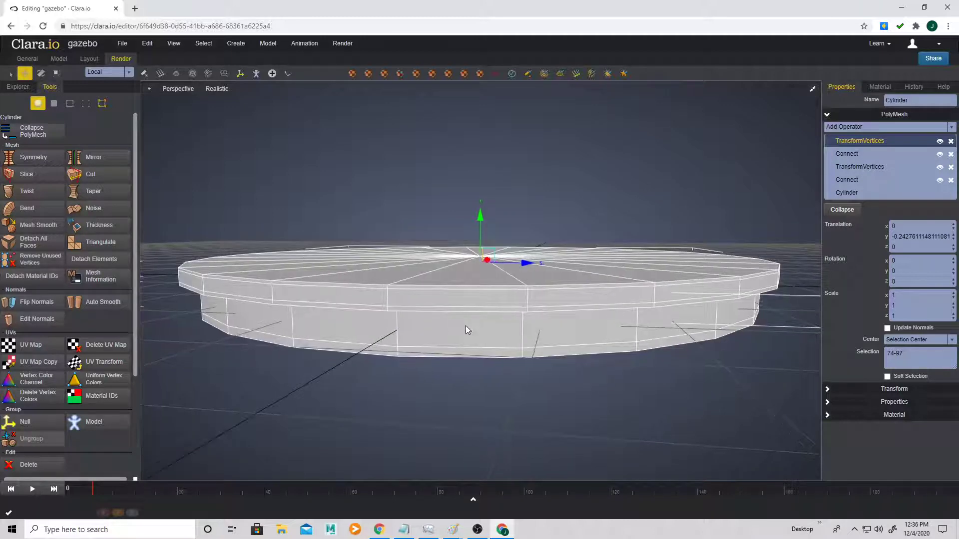
Remove the upper and lower horizontal edge loops around the upper slab's rim, working in the front view
click(178, 88)
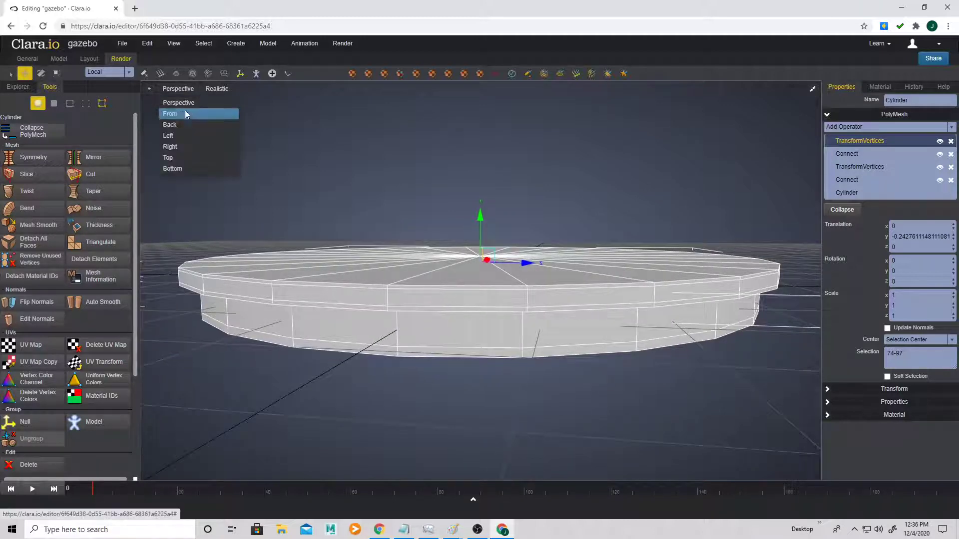
click(186, 114)
middle_drag(288, 284, 399, 338)
scroll(399, 338, up, 1)
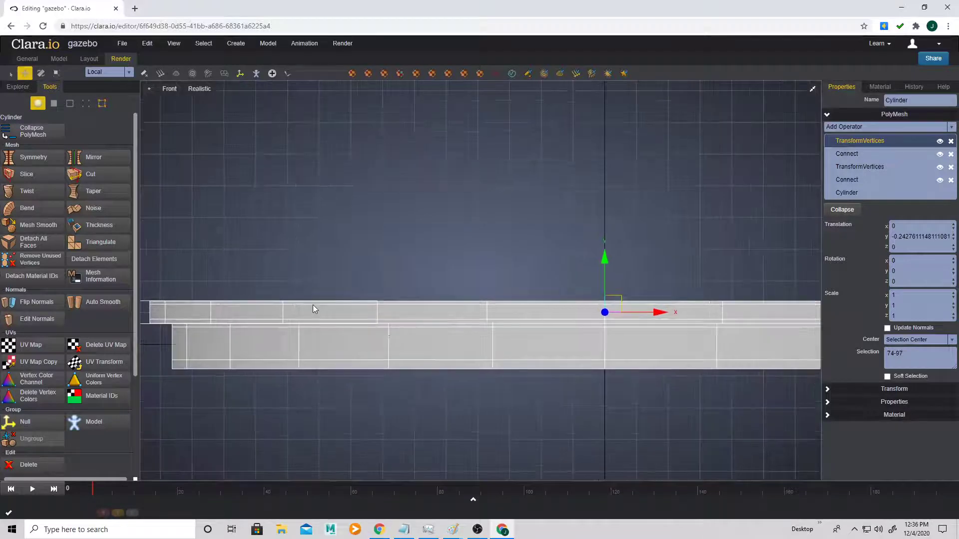
click(69, 104)
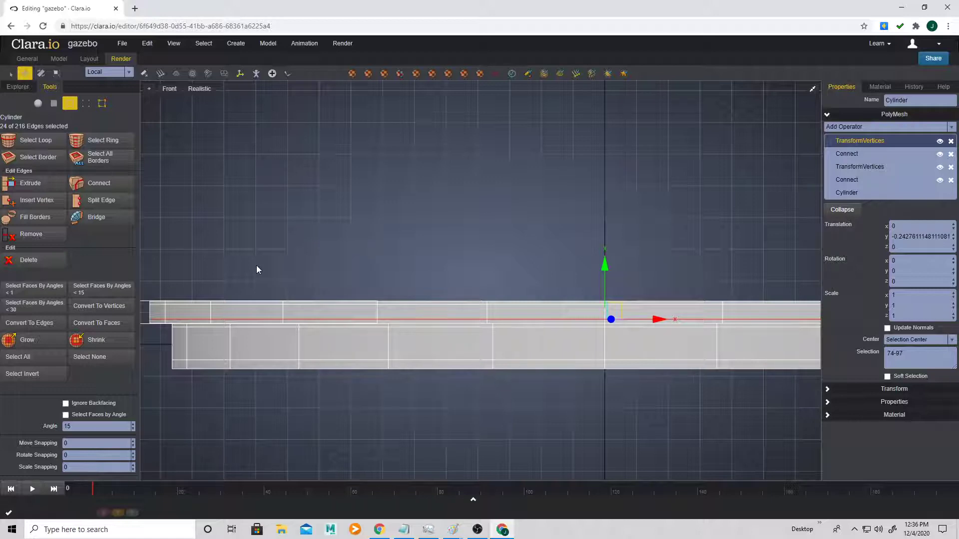
key(Delete)
key(ctrl+z)
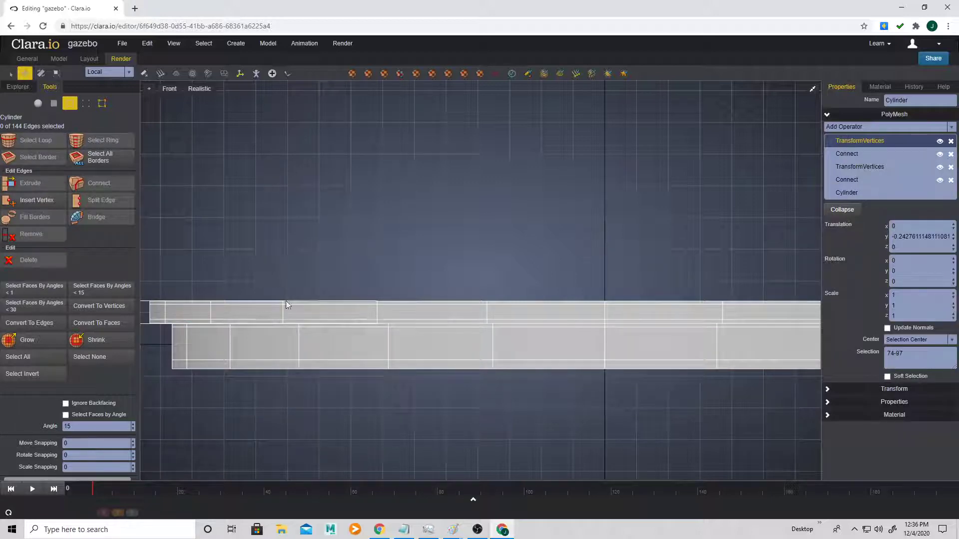
double_click(313, 319)
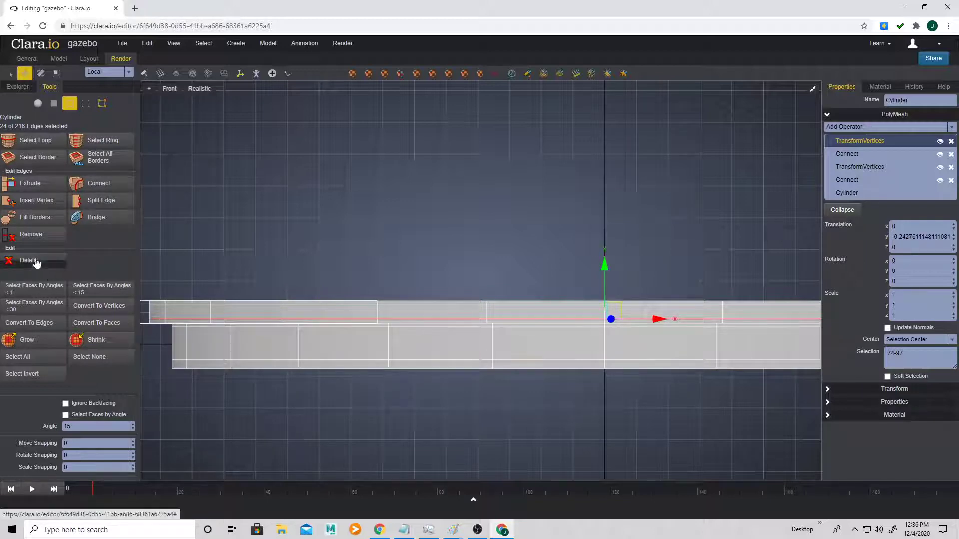
click(29, 234)
double_click(317, 306)
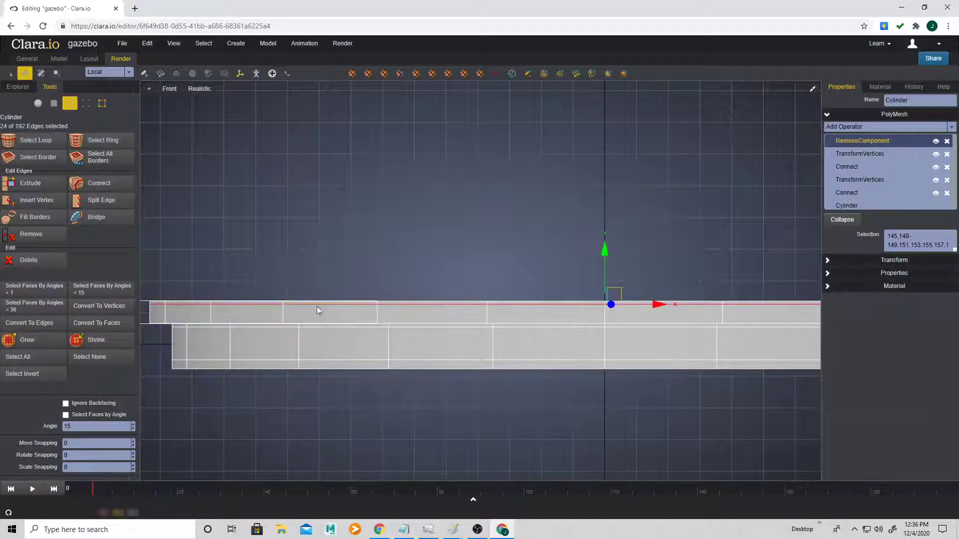
click(40, 242)
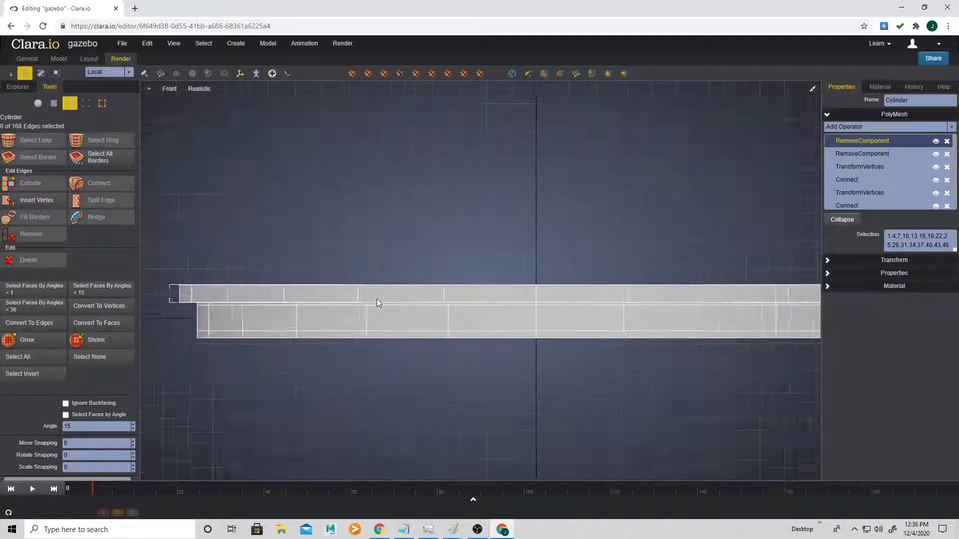
Connect the upper slab's vertical rim edges with 1 segment to form a single edge loop at mid-height
scroll(376, 299, down, 3)
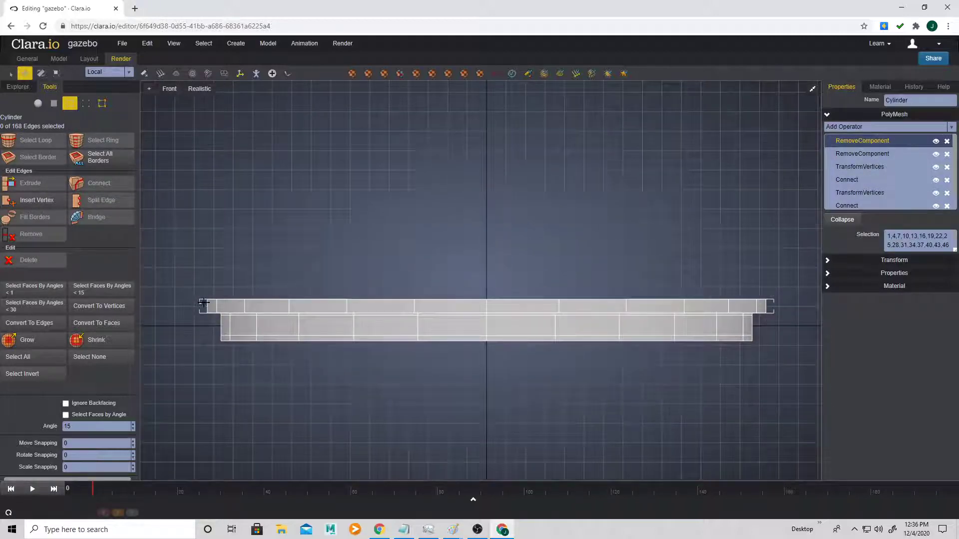
drag(735, 314, 796, 309)
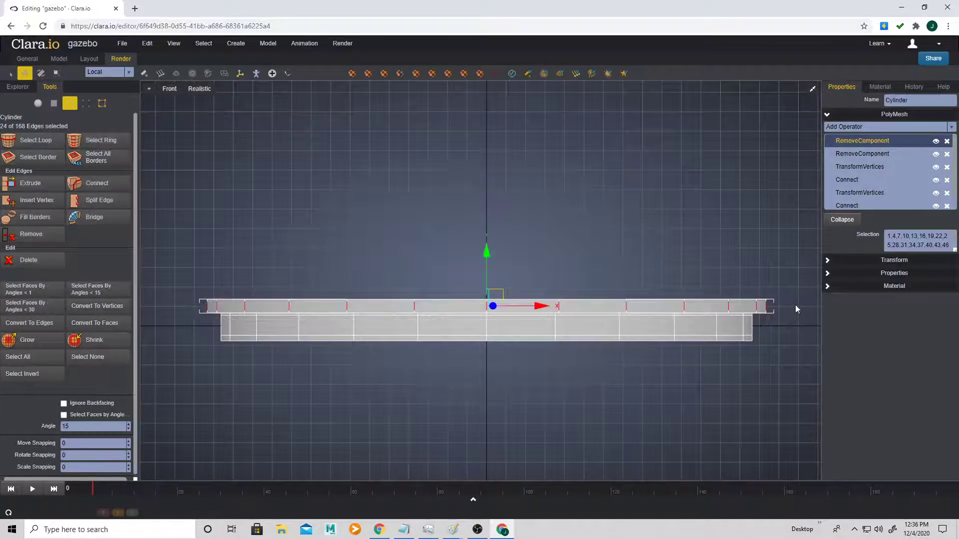
click(97, 183)
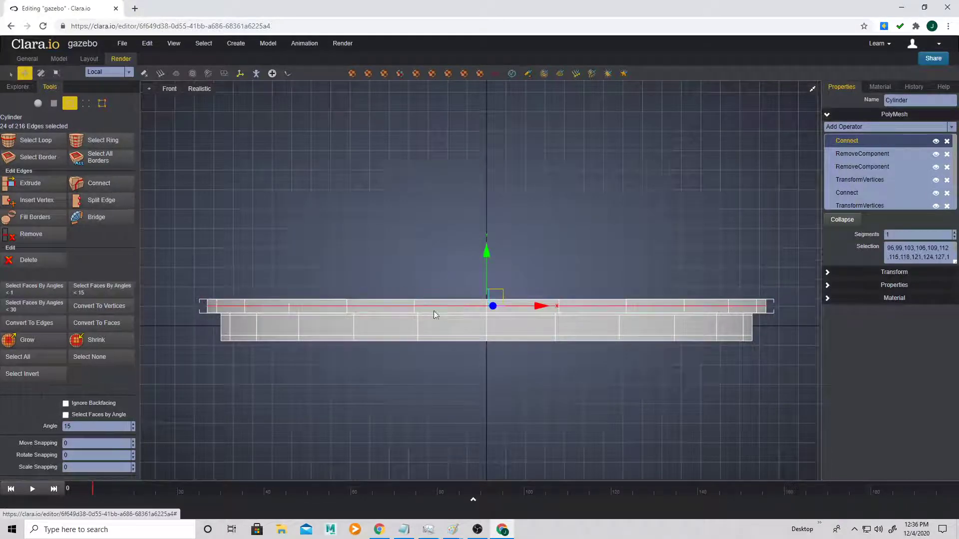
Scale the new mid-height edge loop uniformly to about 1.016 so the slab's rim bulges outward in perspective view
scroll(434, 315, up, 1)
click(170, 93)
click(173, 101)
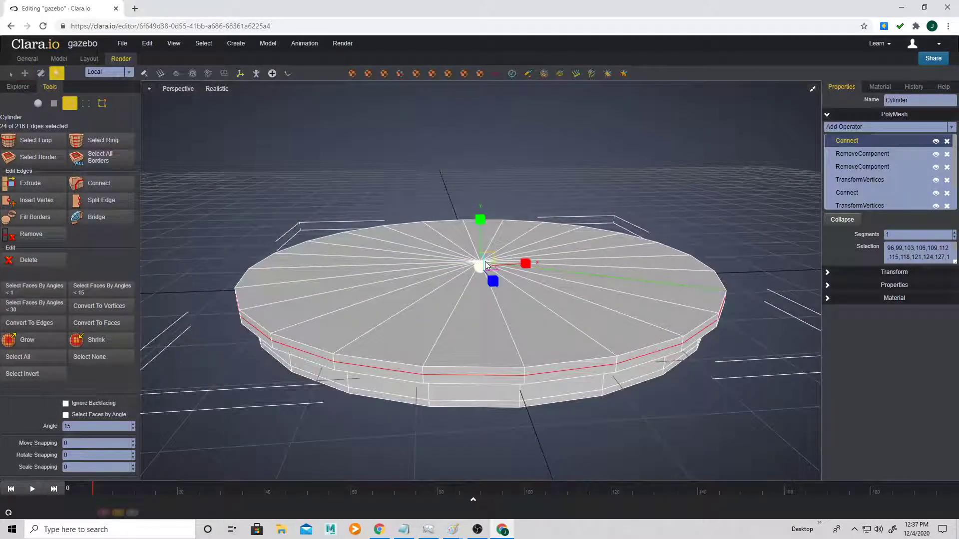
mouse_move(481, 264)
mouse_down()
mouse_move(495, 265)
mouse_move(487, 264)
mouse_up()
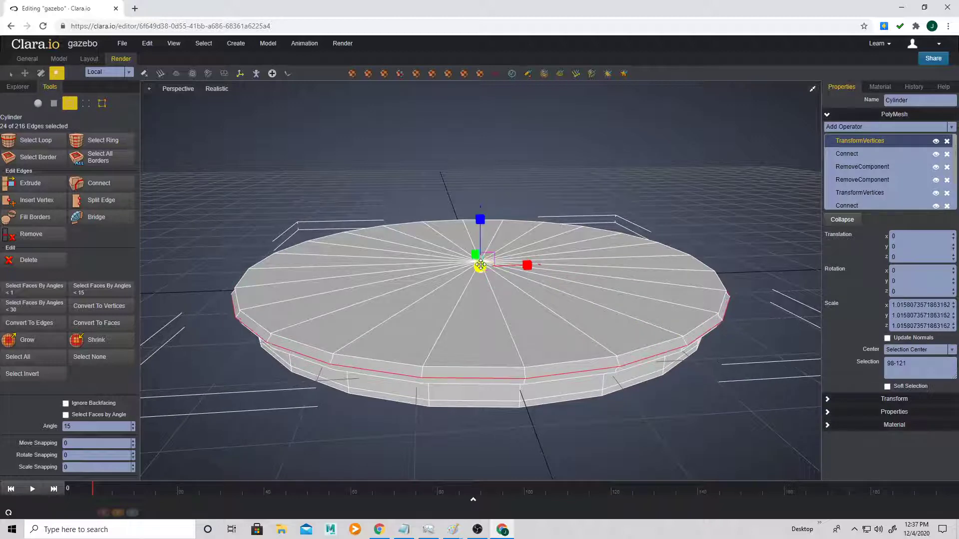
key(f)
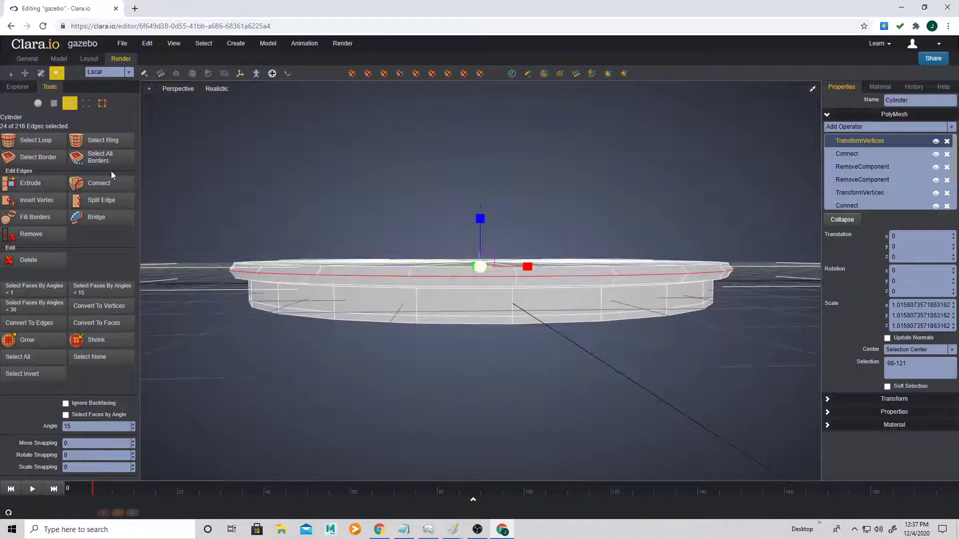
Apply Mesh Smooth with 1 subdivision to the whole upper slab and deselect it
click(38, 103)
click(49, 229)
click(430, 406)
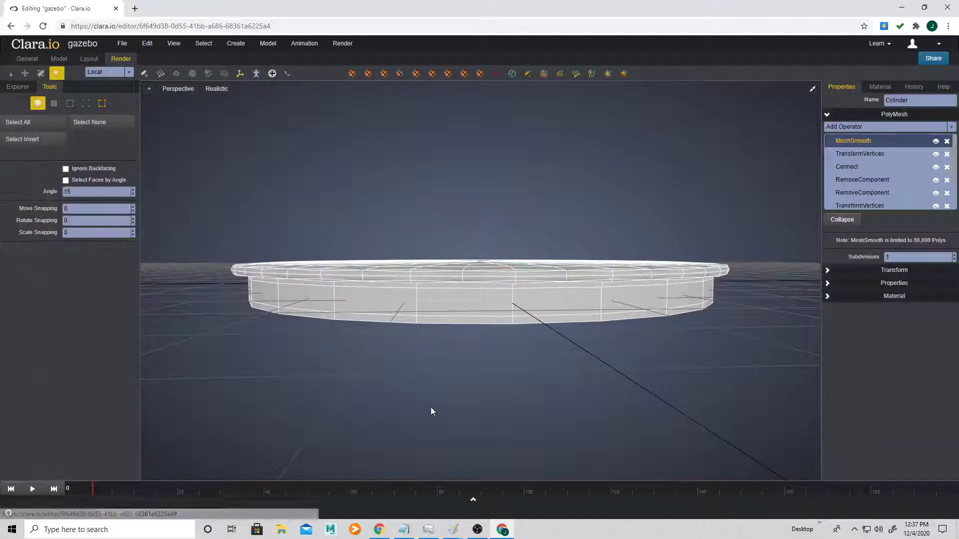
drag(428, 405, 448, 416)
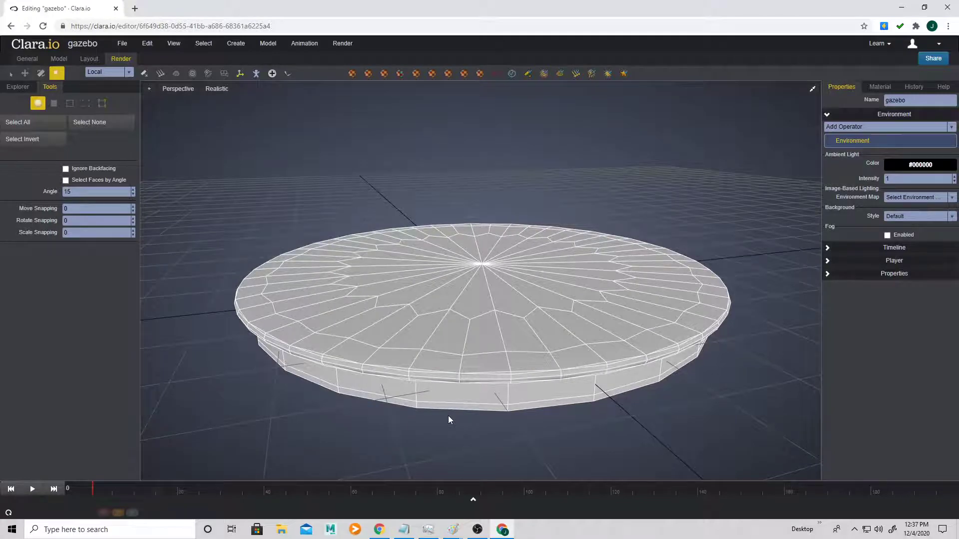
Raise the lower base disc slightly toward the slab and apply Mesh Smooth with 1 subdivision to it
drag(448, 415, 388, 283)
click(389, 283)
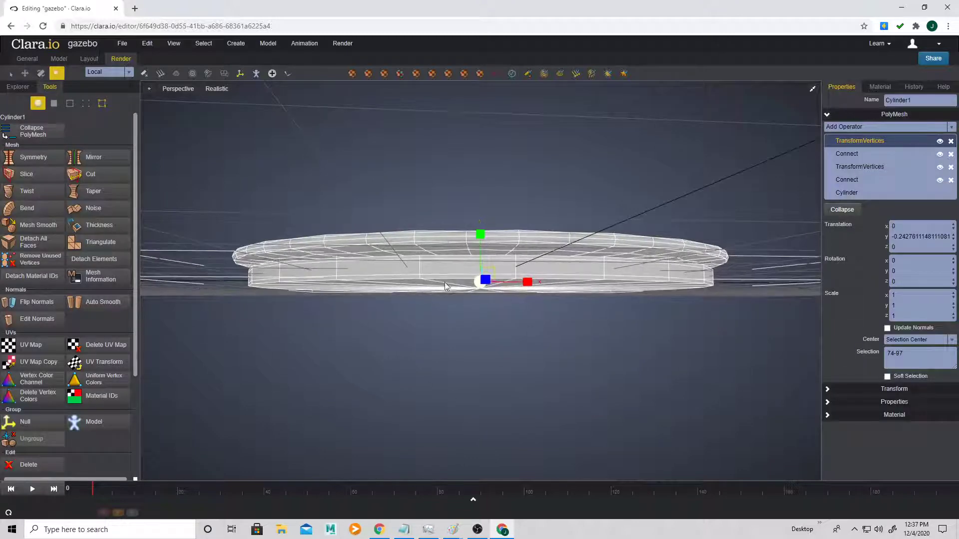
key(w)
drag(477, 239, 479, 234)
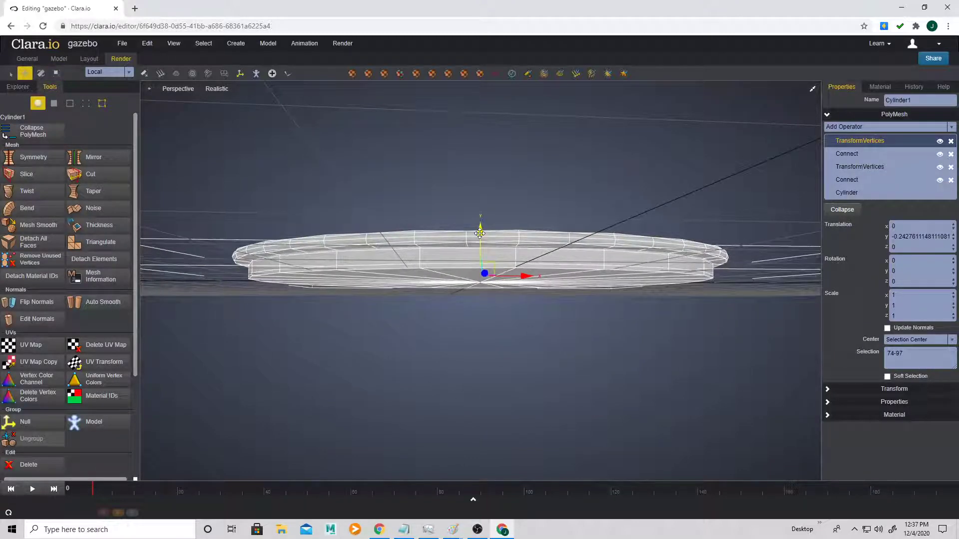
click(38, 224)
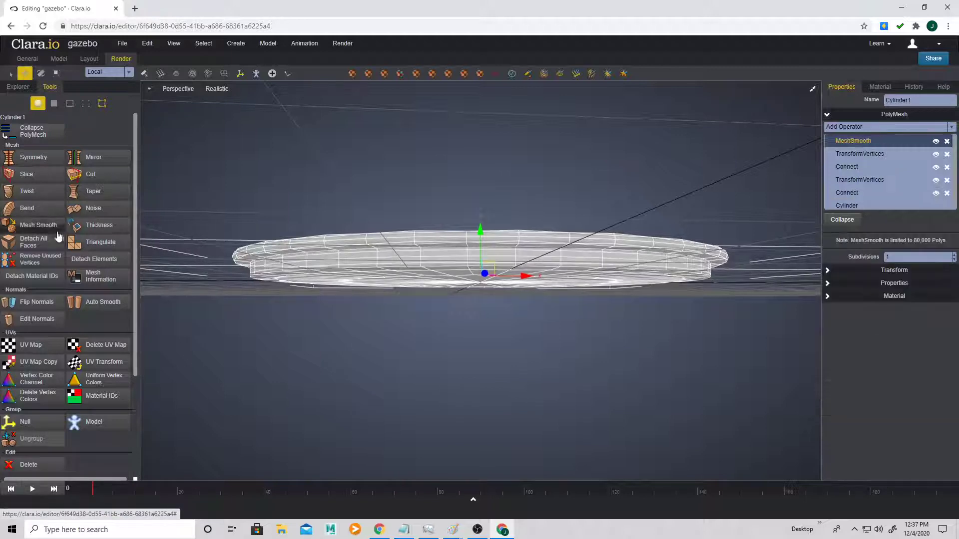
click(386, 320)
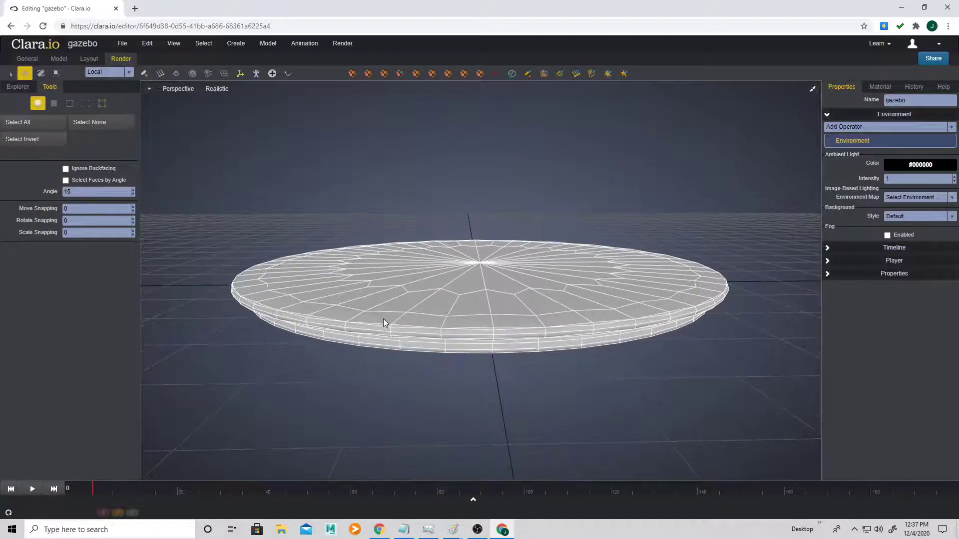
Create a box primitive, move it away from the slab's centre and adjust its scale
click(236, 44)
mouse_move(248, 58)
click(328, 63)
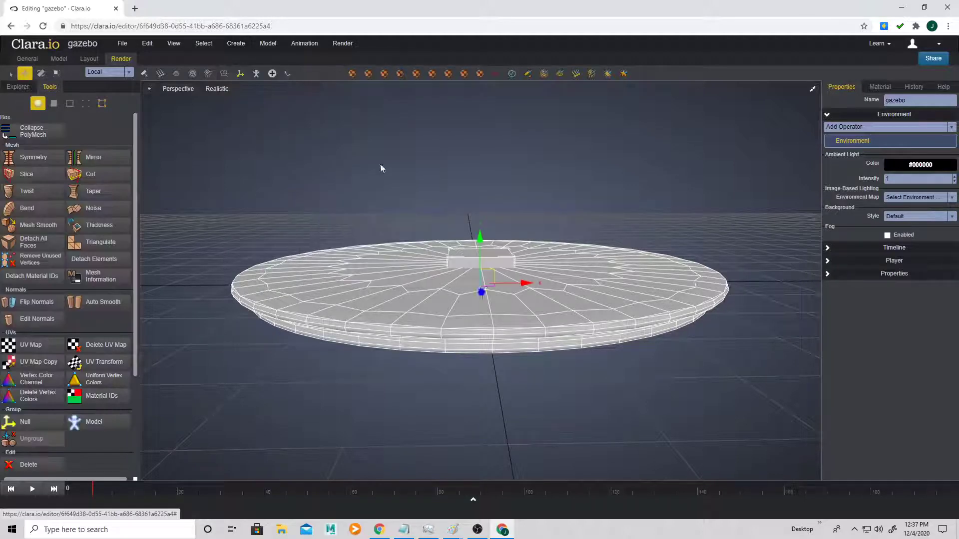
drag(492, 295, 336, 227)
key(r)
drag(261, 257, 280, 220)
key(w)
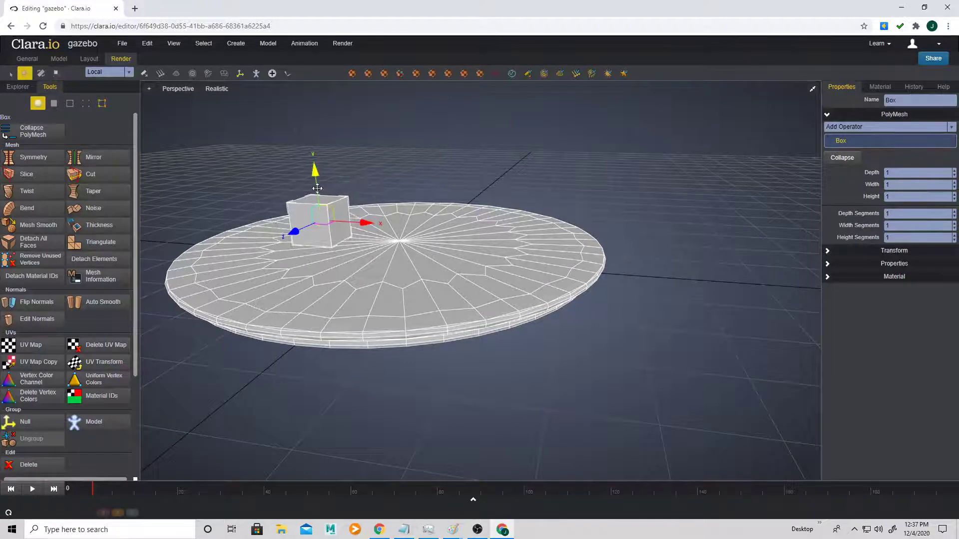
Position the box so that it stands on top of the slab near its outer rim
drag(315, 169, 324, 223)
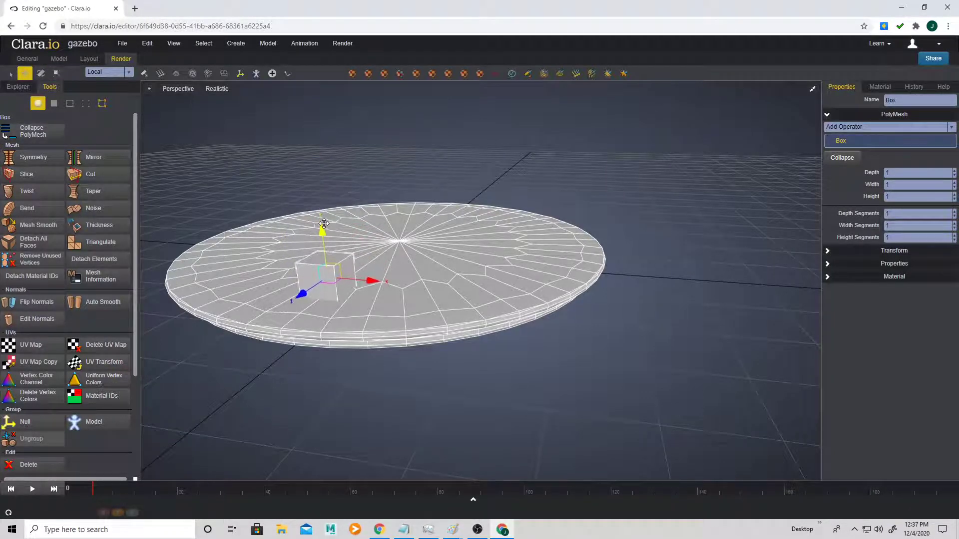
drag(308, 286, 278, 309)
middle_drag(278, 315, 439, 296)
drag(428, 286, 426, 280)
middle_drag(434, 292, 474, 247)
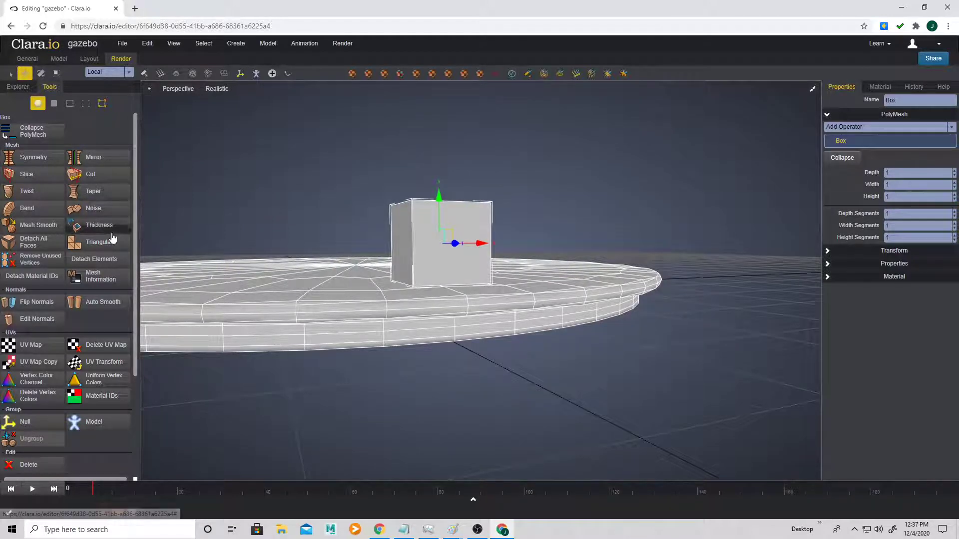
Inset the box's outward-facing side face with an offset of -0.1
click(54, 103)
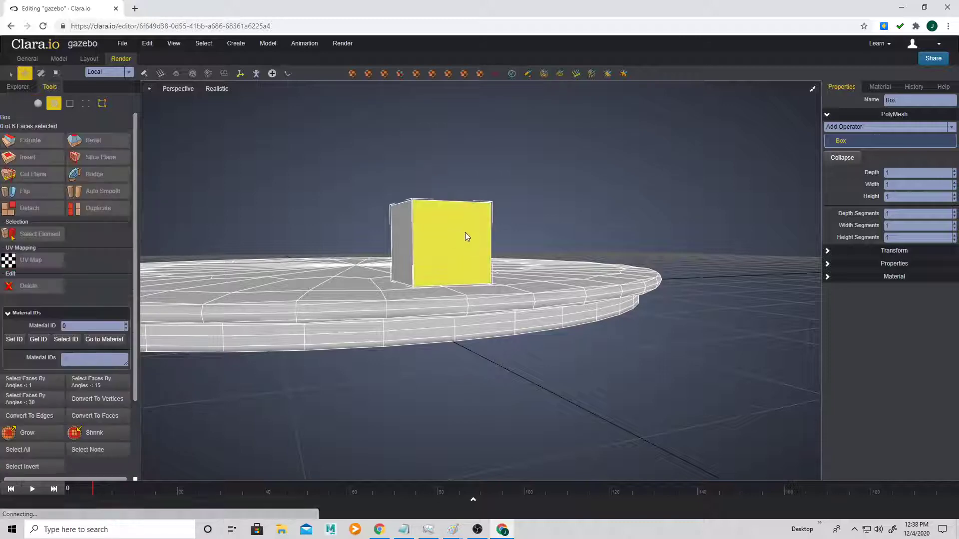
click(465, 232)
click(30, 157)
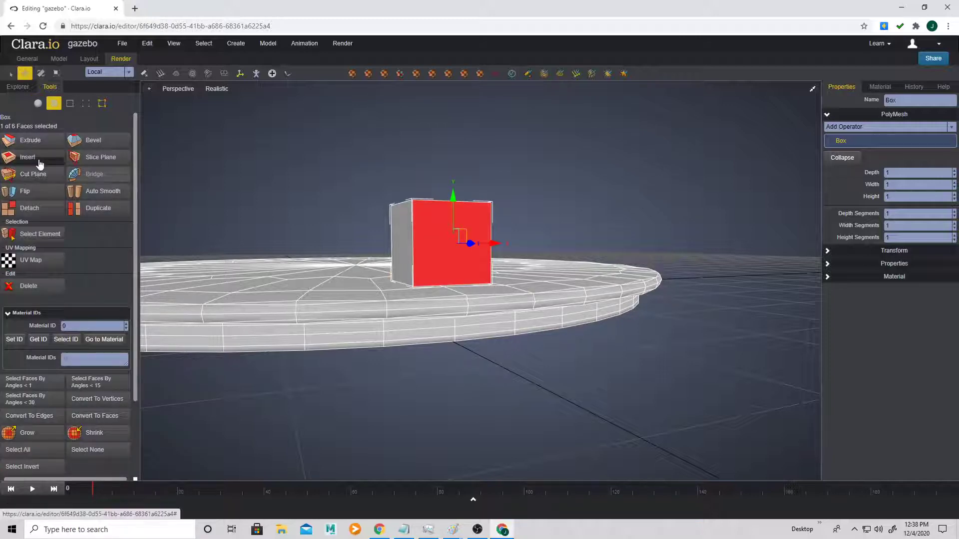
scroll(508, 280, up, 1)
middle_drag(507, 277, 509, 274)
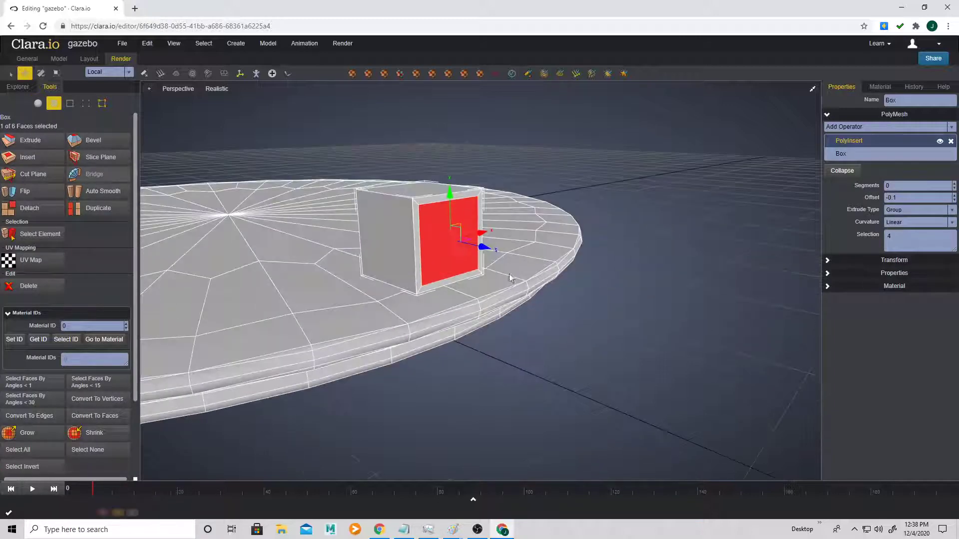
Move the inset face slightly inward, extrude it and push the extruded face about 0.32 into the box
drag(484, 246, 483, 245)
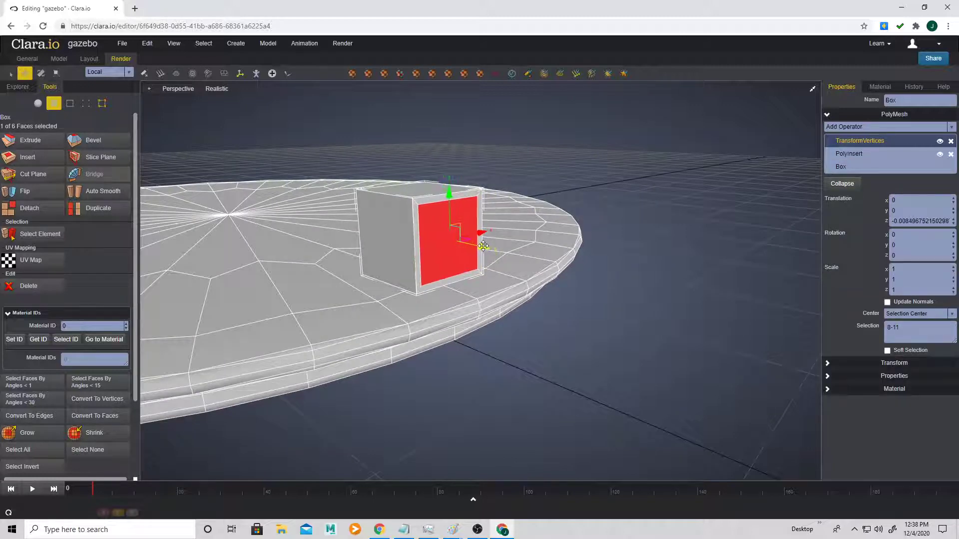
scroll(485, 247, up, 2)
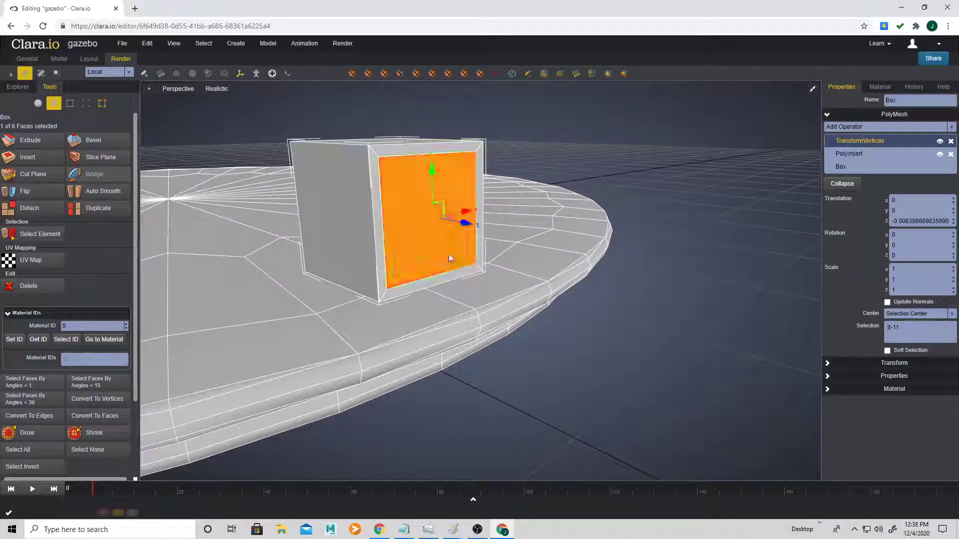
click(30, 140)
drag(524, 233, 440, 193)
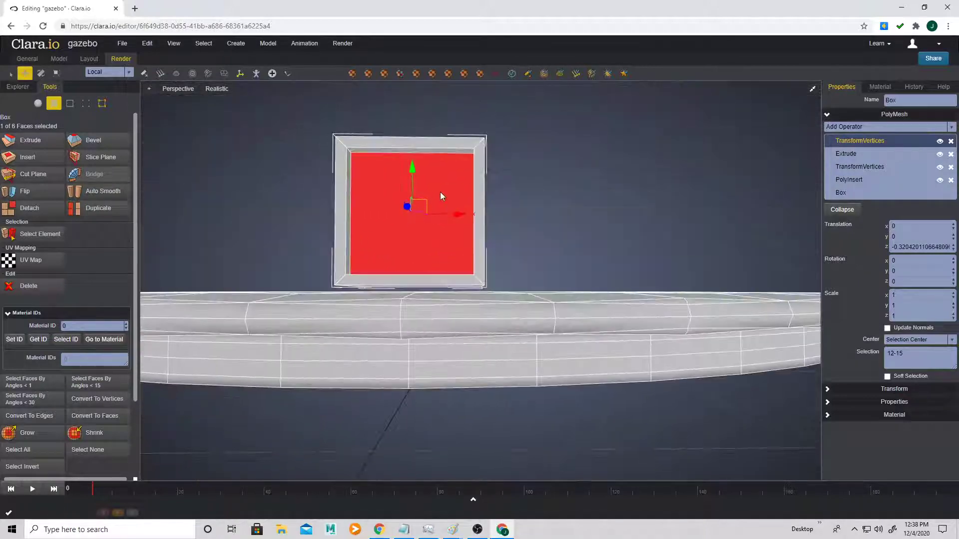
Inset the recessed face, scale the inner face's width and height by about 1.15, and raise it slightly within the opening
drag(412, 201, 435, 263)
scroll(436, 262, up, 2)
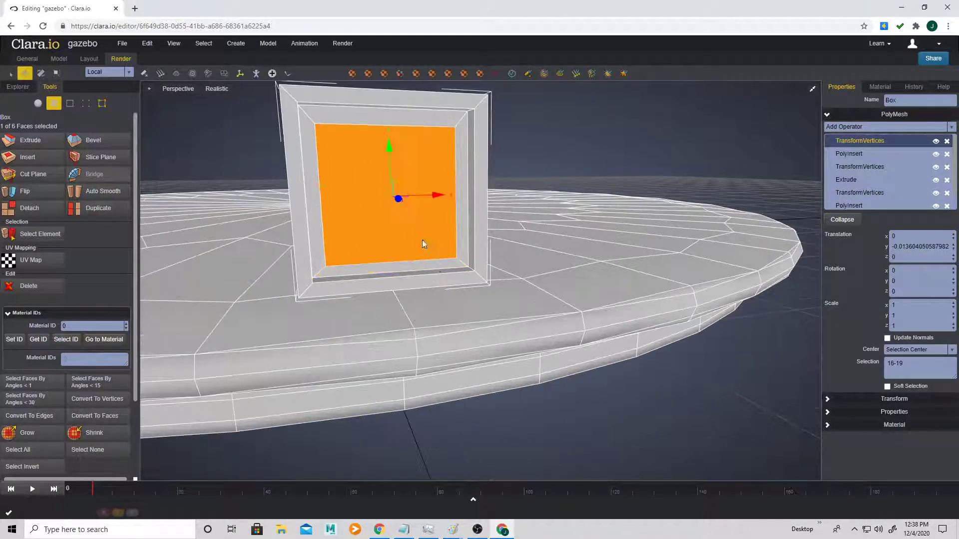
key(r)
drag(391, 196, 405, 200)
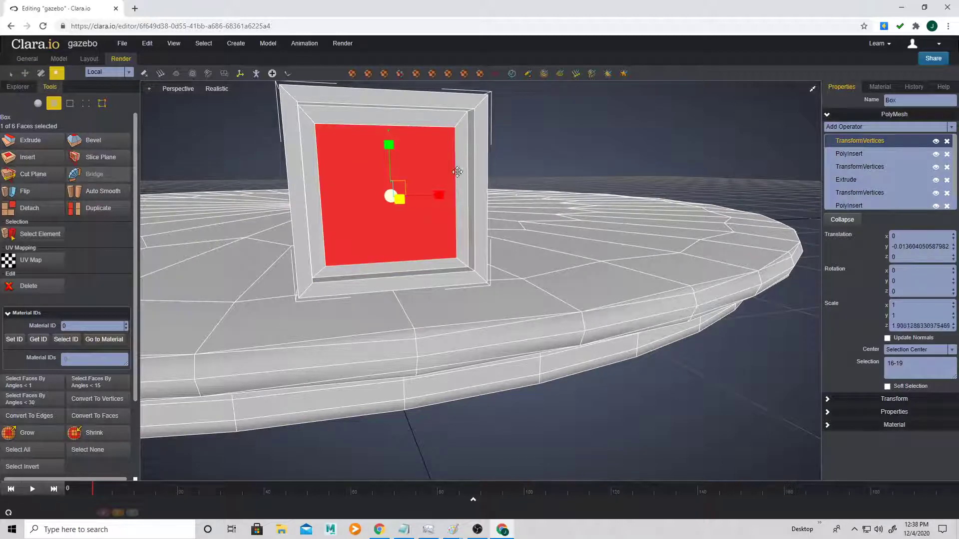
drag(457, 172, 490, 153)
drag(372, 201, 425, 218)
key(w)
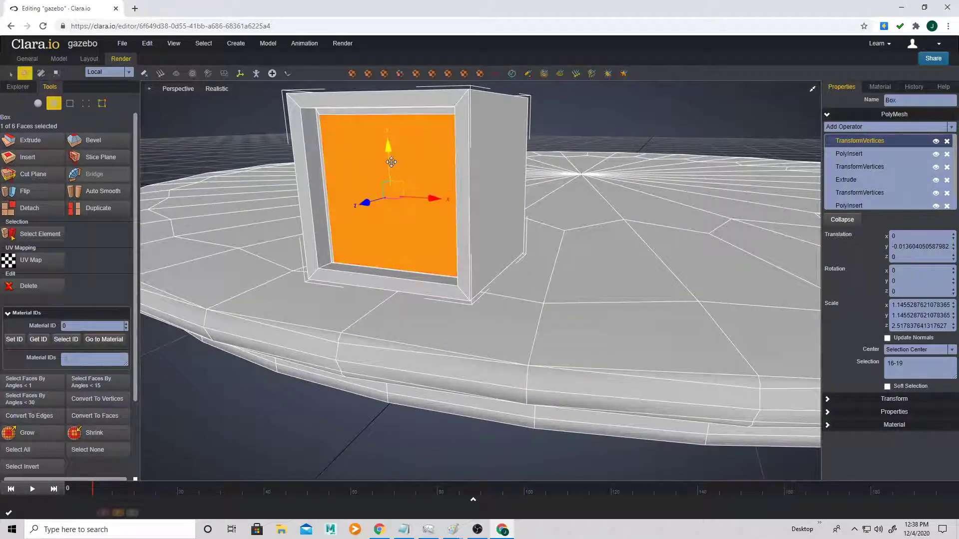
drag(390, 153, 390, 151)
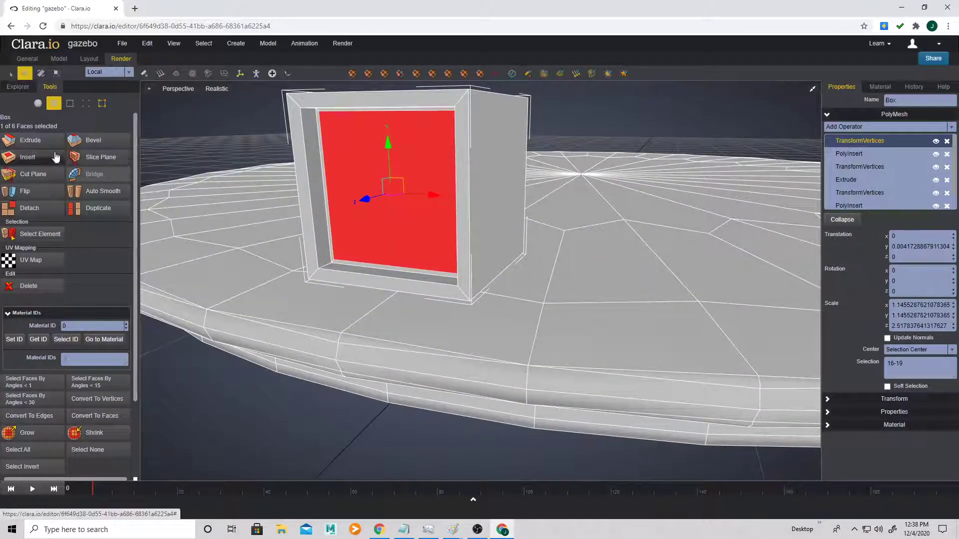
Extrude the inner face and pull it about 0.09 outward so it protrudes past the frame, returning to whole-object selection
click(29, 140)
drag(341, 205, 330, 207)
middle_drag(331, 262, 391, 253)
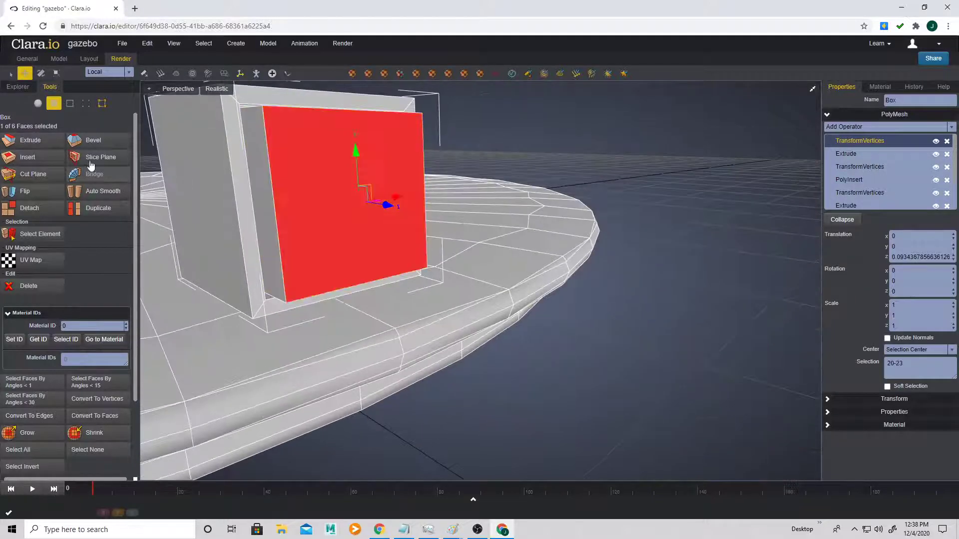
click(39, 105)
click(716, 270)
Nudge the finished box's height so that it rests on the slab, and deselect it
scroll(590, 287, down, 3)
middle_drag(591, 290, 411, 288)
click(407, 284)
drag(380, 223, 381, 224)
click(254, 226)
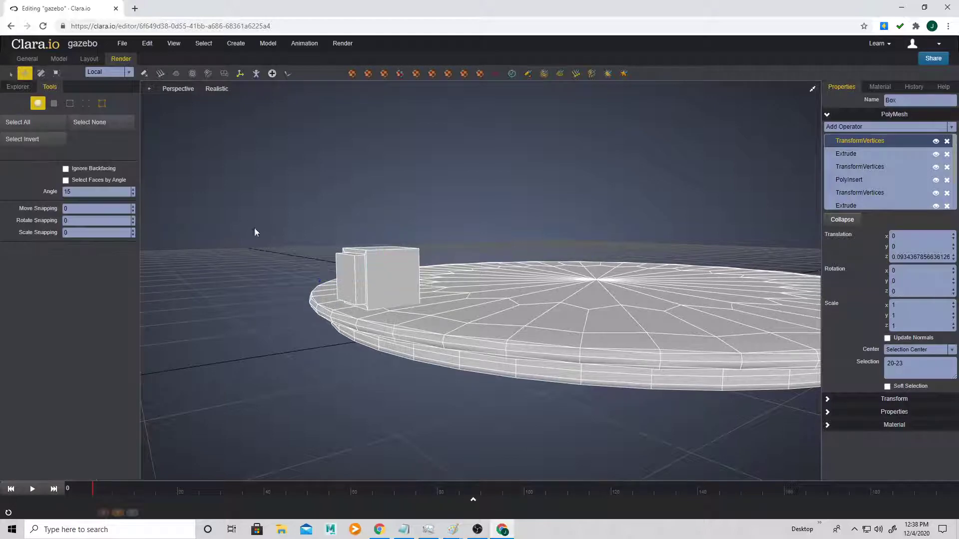
Select the finished box and look straight down on it and the slab in the Top view
middle_drag(279, 243, 494, 309)
click(451, 318)
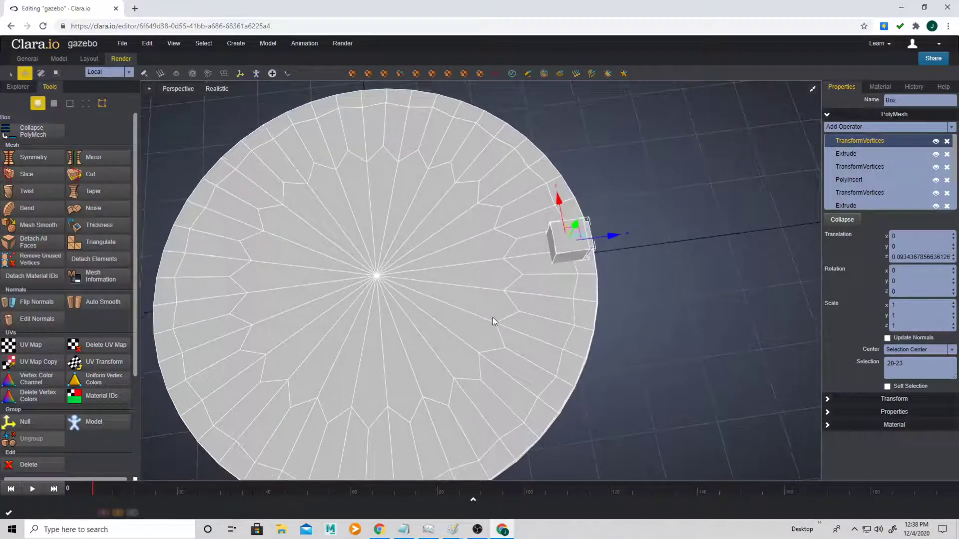
click(178, 89)
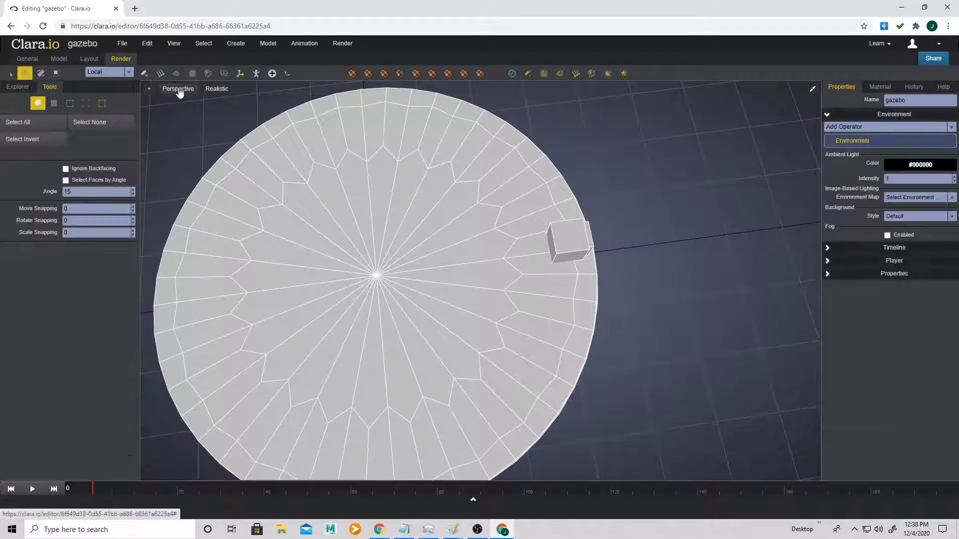
click(179, 89)
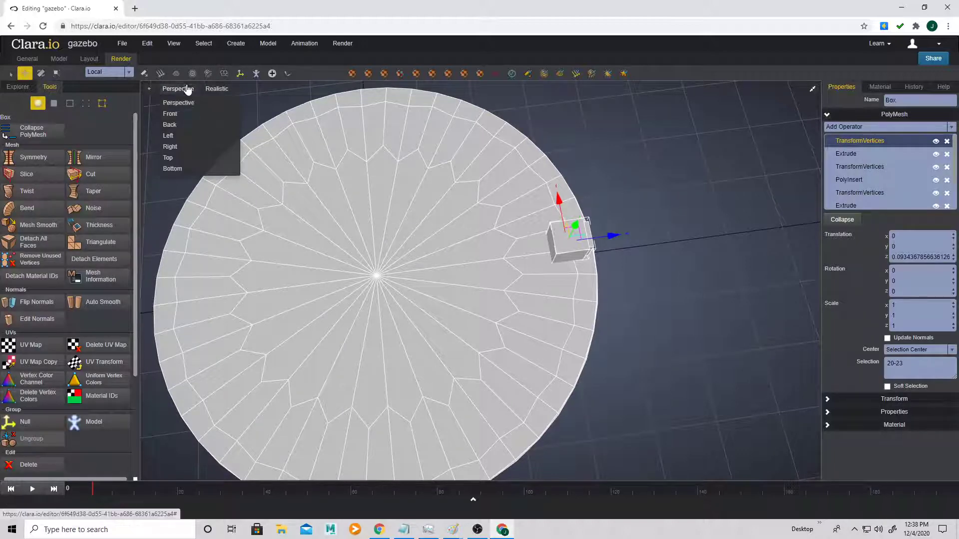
click(169, 157)
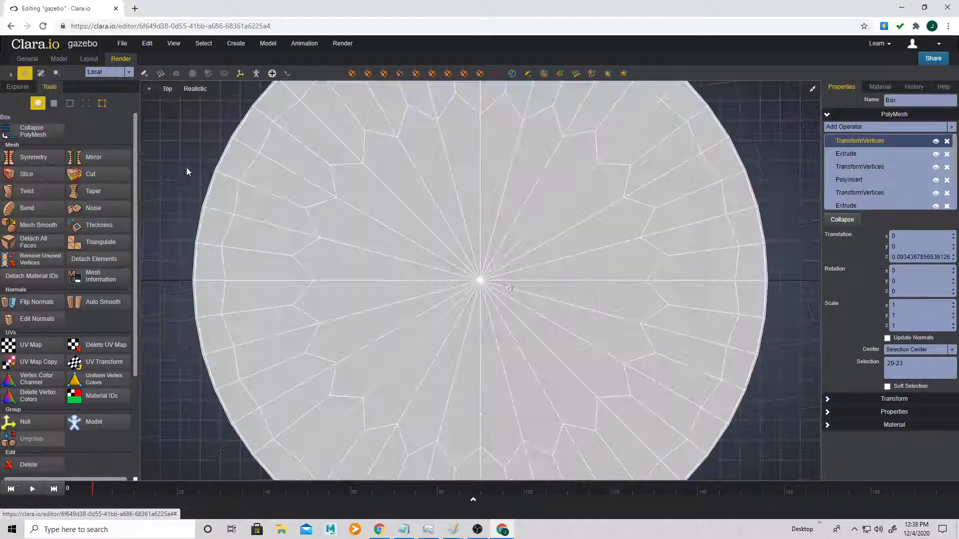
scroll(648, 280, up, 2)
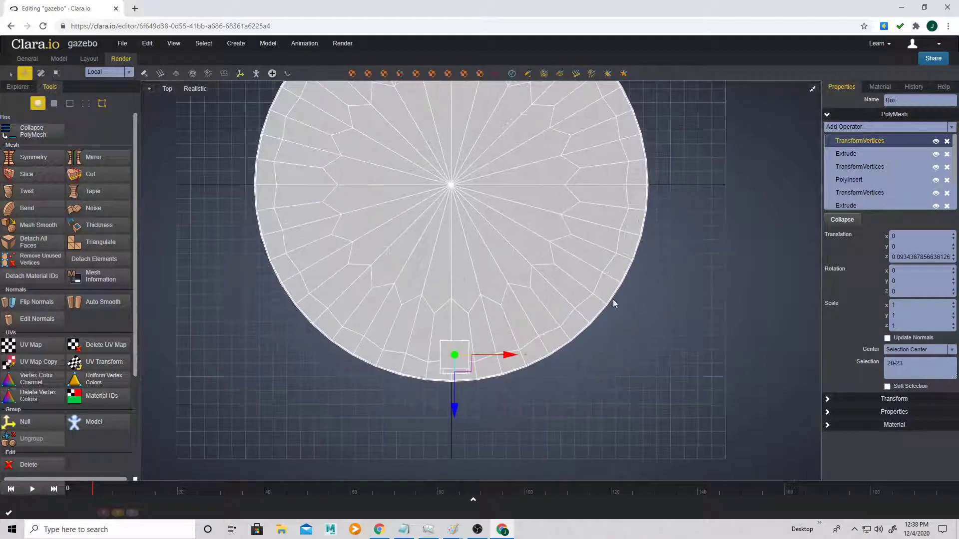
click(167, 89)
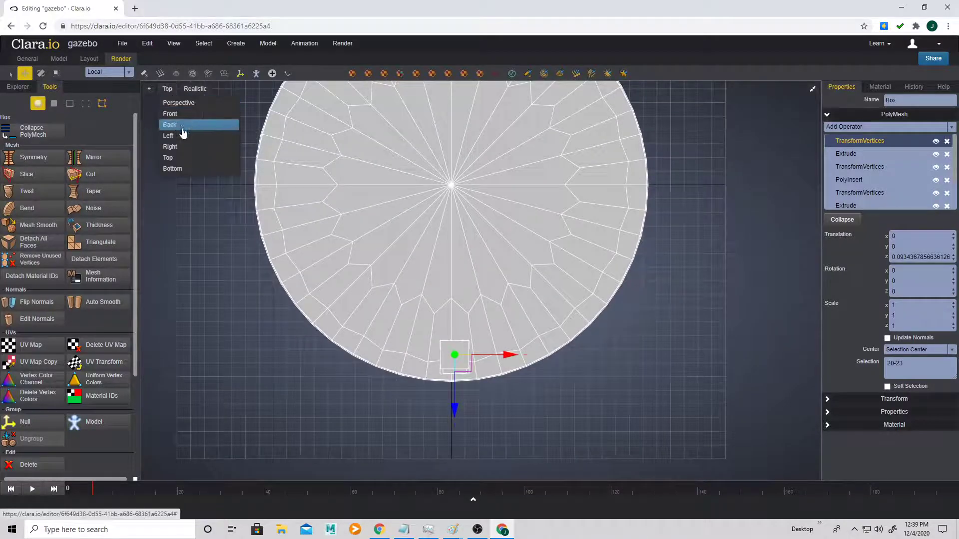
click(172, 169)
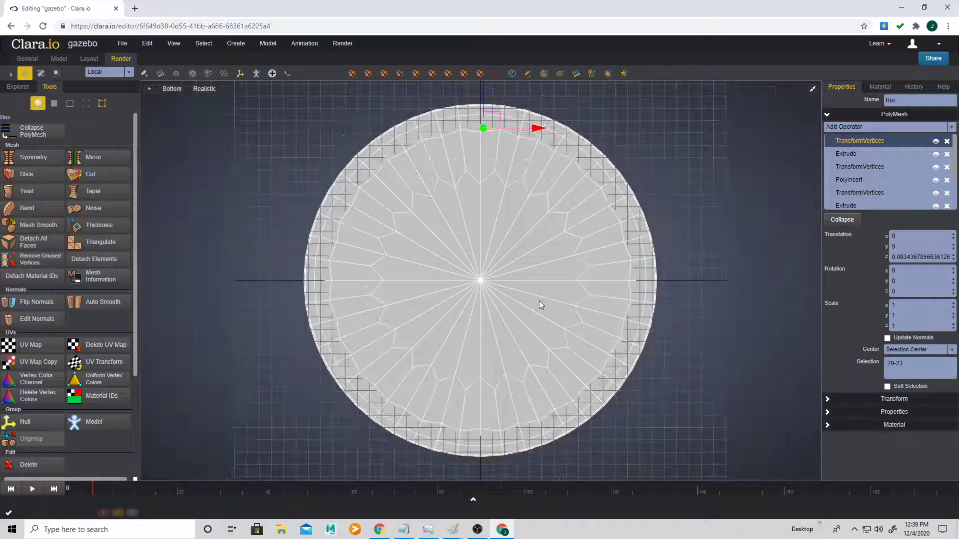
click(172, 90)
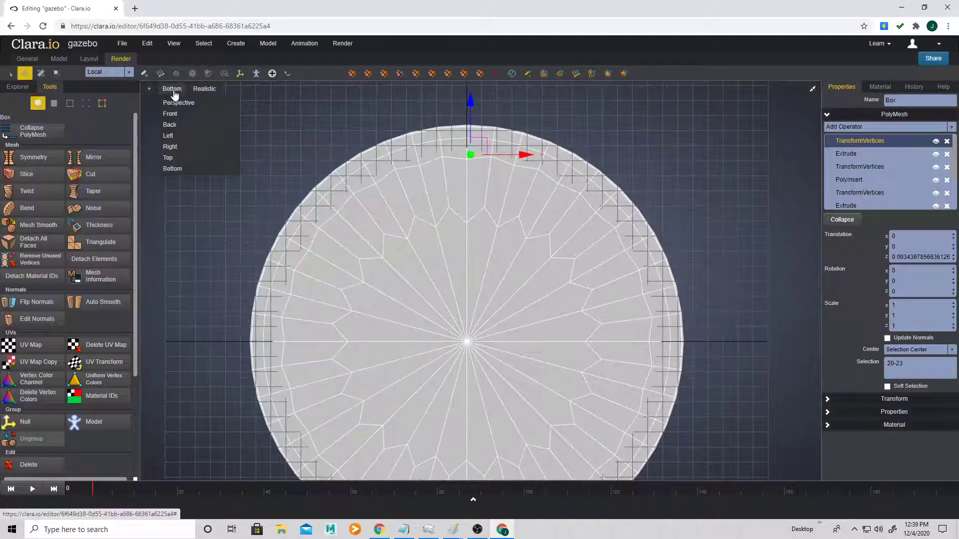
click(184, 155)
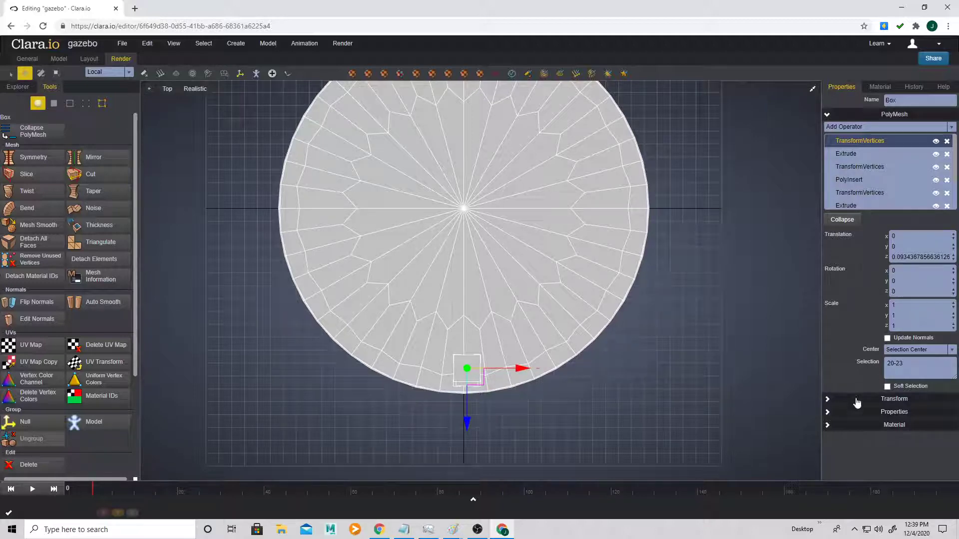
Set the box's Local Rotate Pivot to Y -0.1 and Z -3.1, placing the pivot at the slab's centre
click(827, 399)
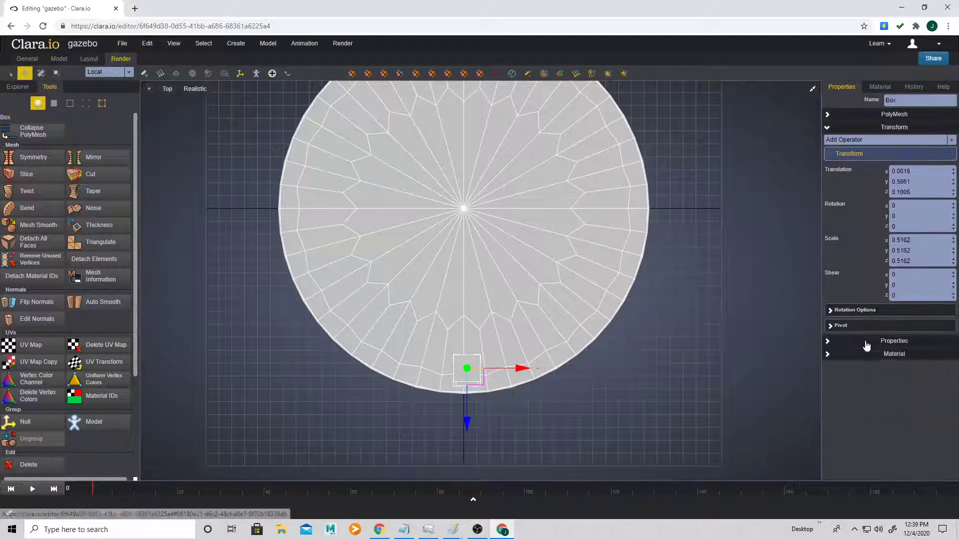
click(832, 327)
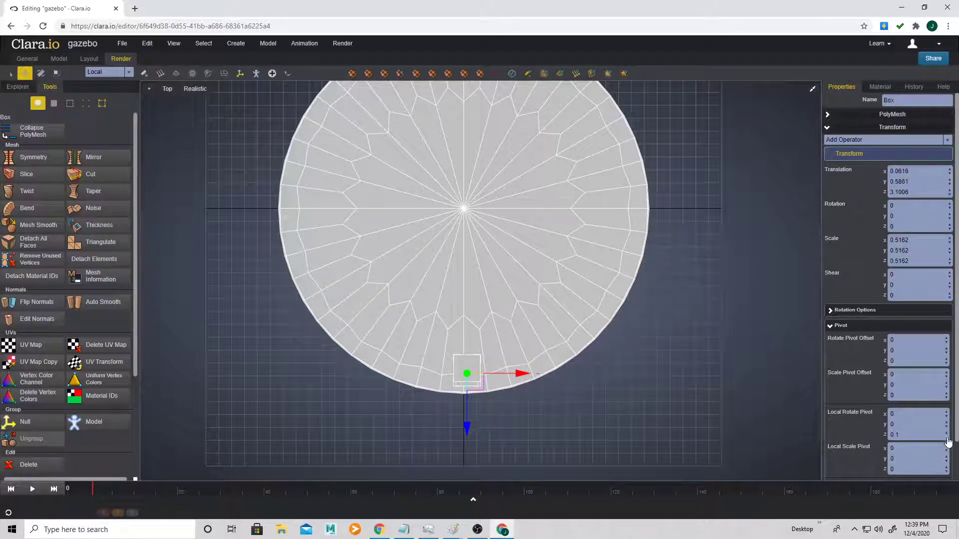
drag(948, 441, 948, 441)
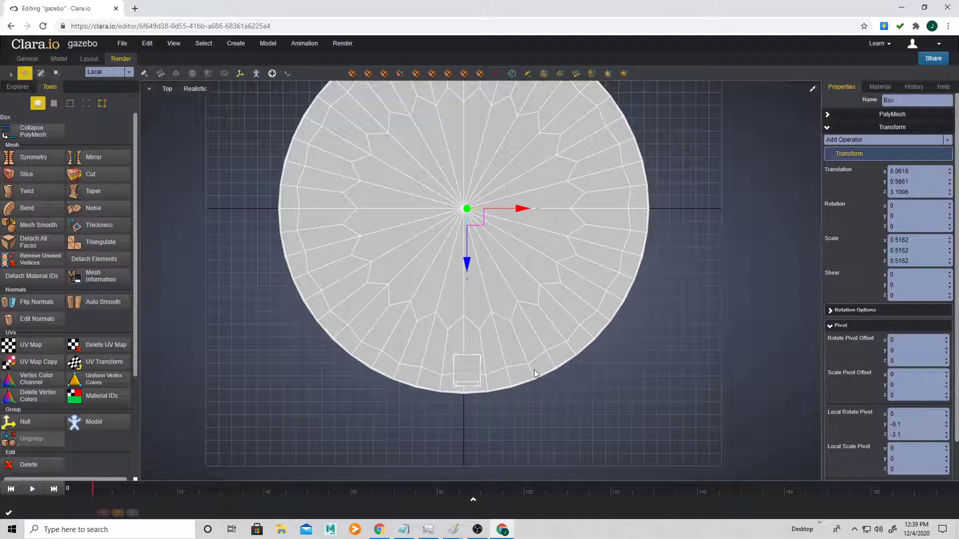
Clone the box in place and rotate the selected one around the slab's centre to a Y rotation of about -54.7°
right_click(465, 366)
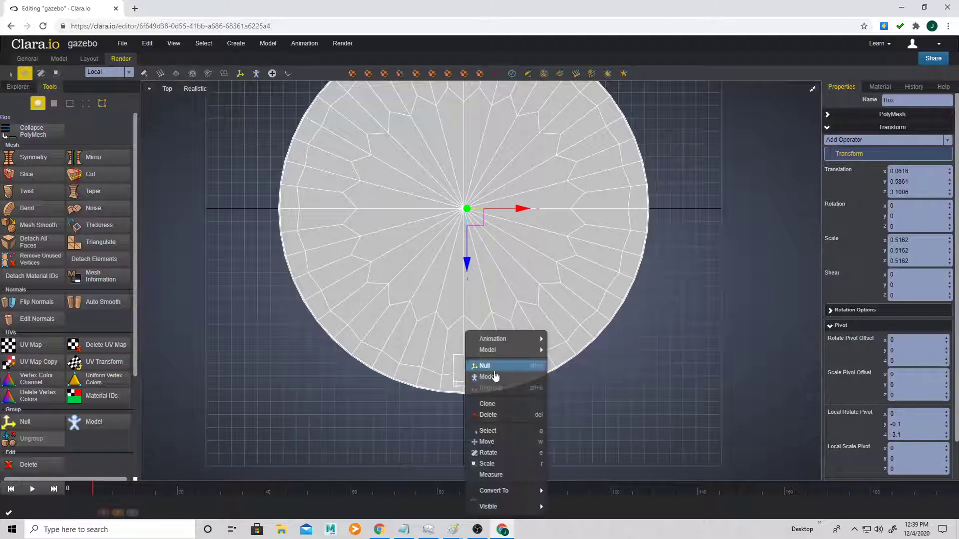
click(502, 403)
click(486, 226)
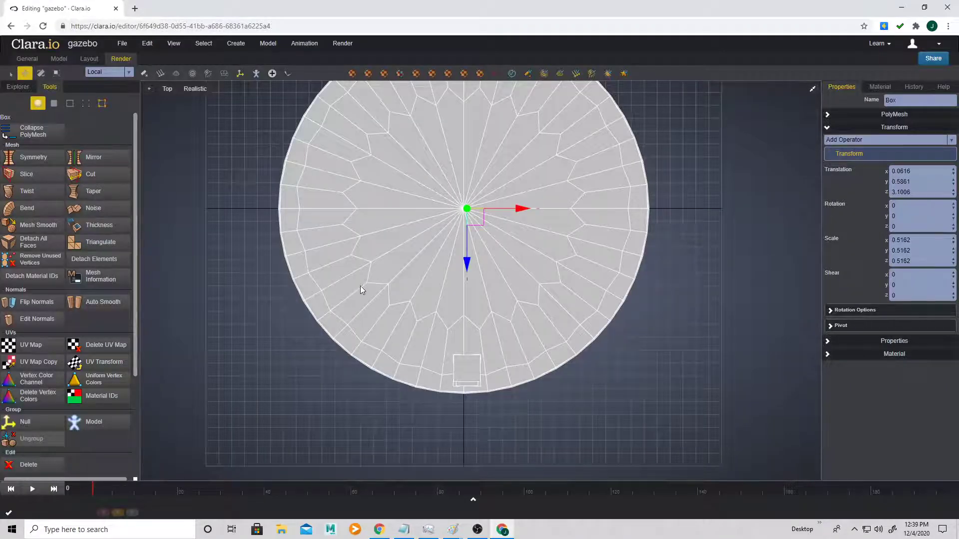
key(r)
key(e)
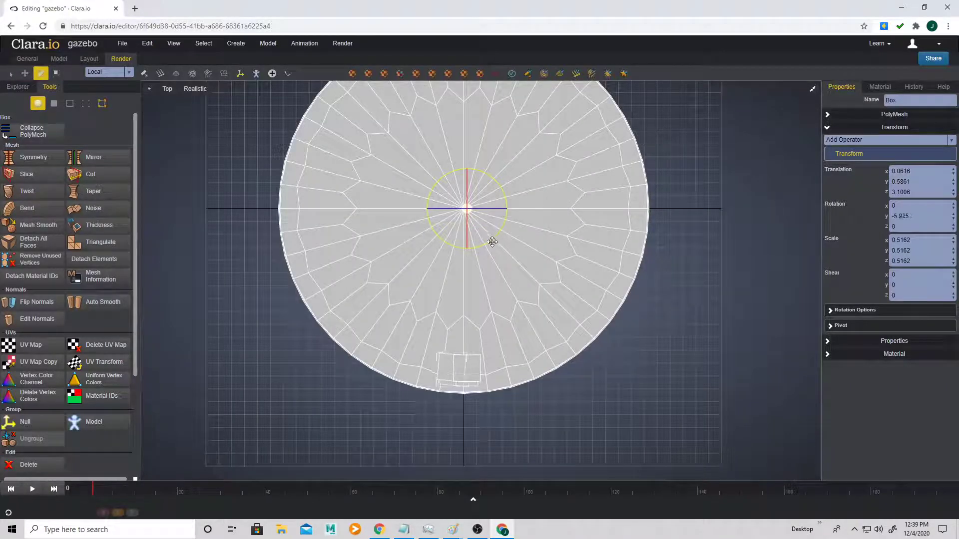
drag(433, 267, 402, 271)
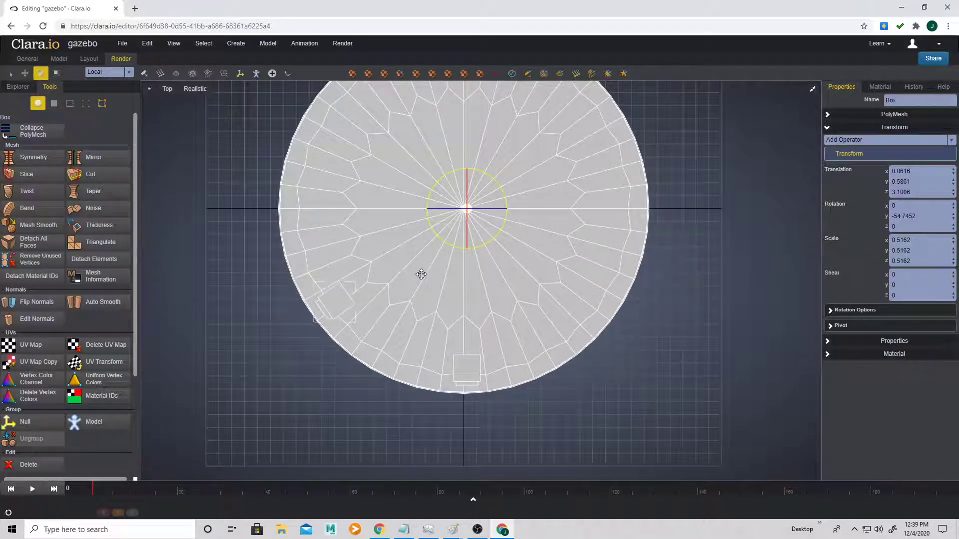
Clone the rotated box as a copy and rotate one further around the rim to X 180, Y about -55.5, Z 180
right_click(335, 307)
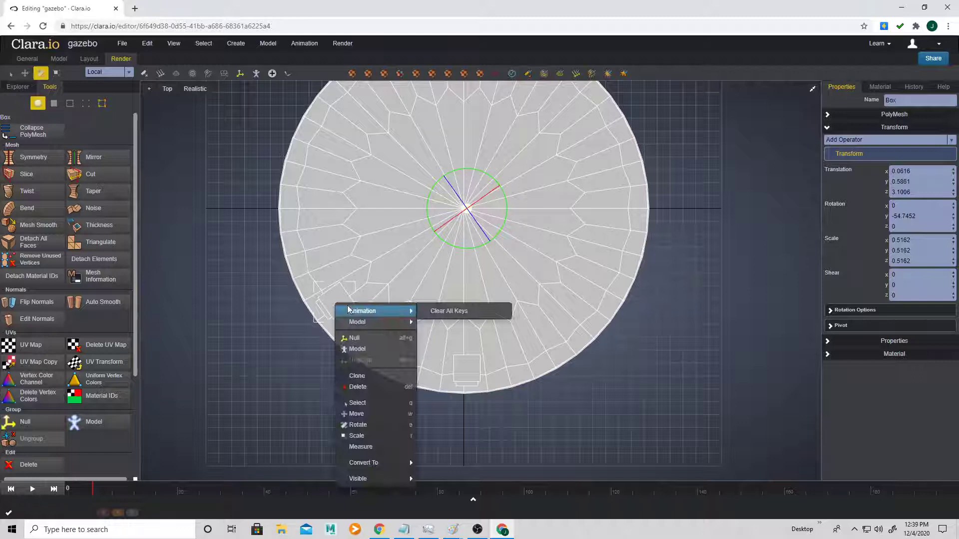
click(384, 375)
click(485, 229)
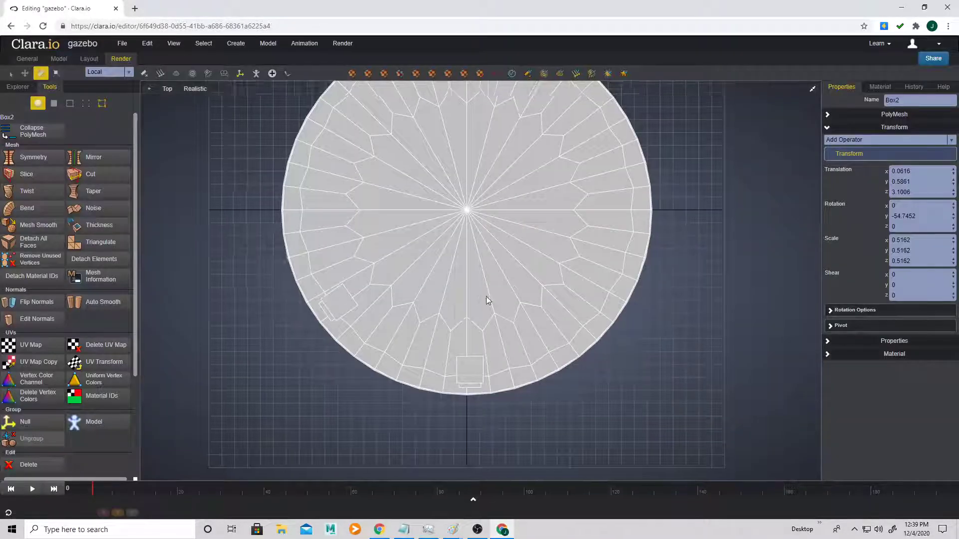
click(376, 379)
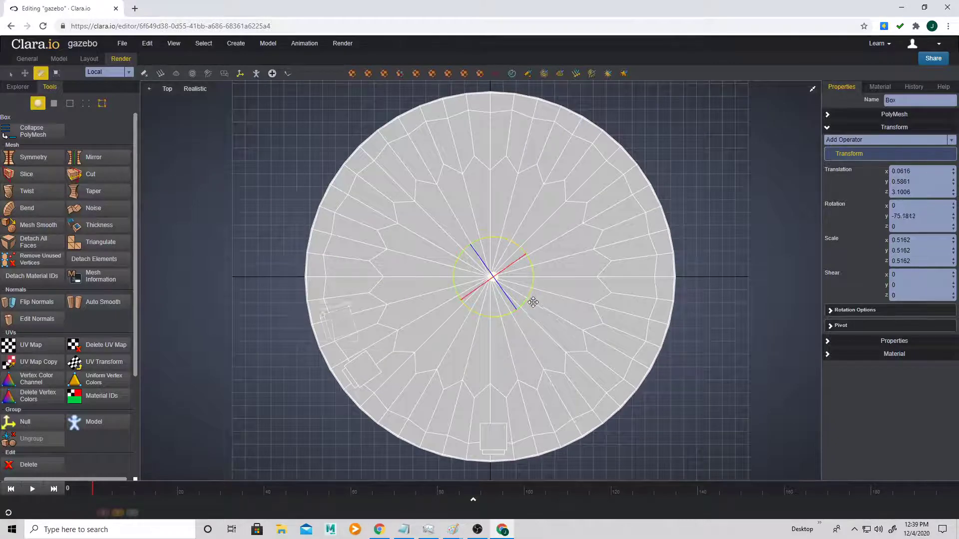
drag(533, 302, 521, 353)
Clone that box and rotate one around the vertical axis to the far rim, at X 180, Y about -1.2, Z 180
right_click(359, 205)
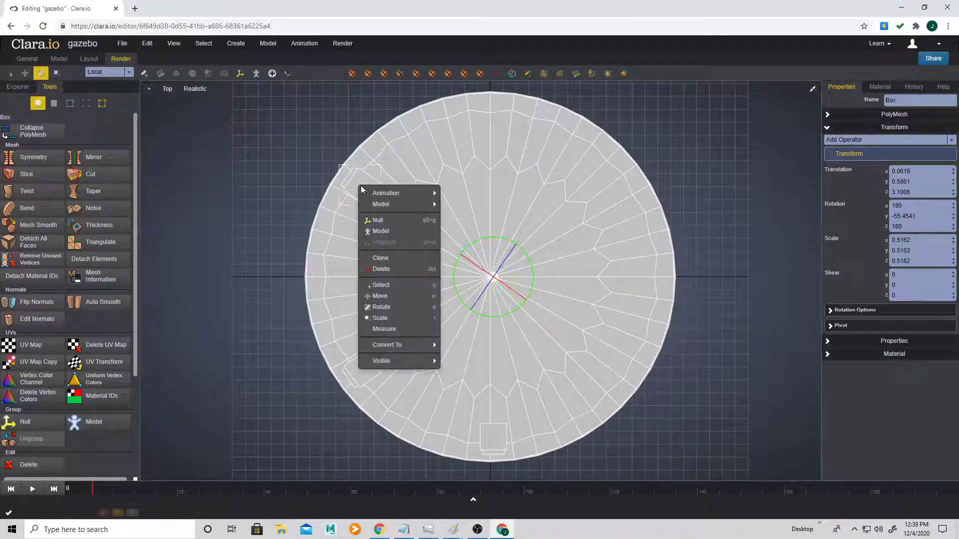
click(397, 259)
click(486, 231)
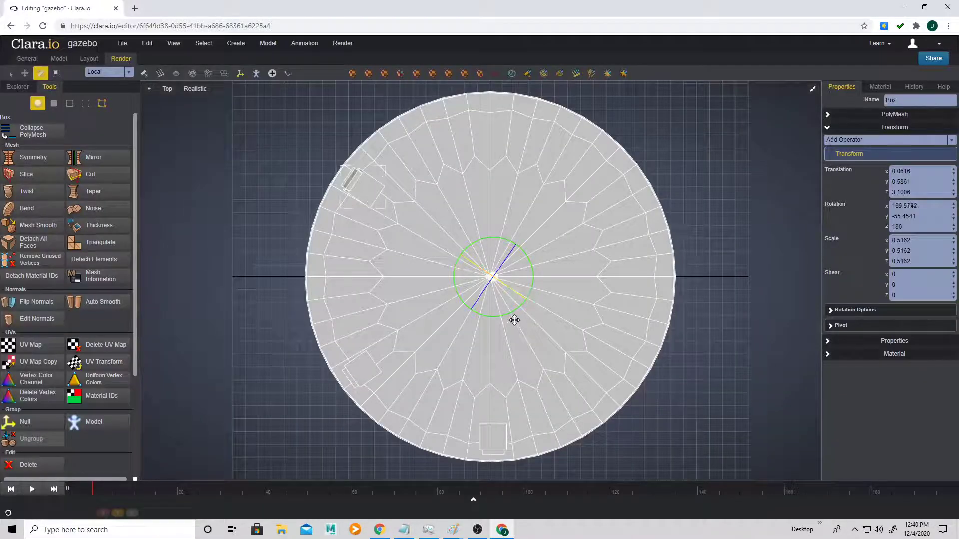
mouse_move(514, 320)
mouse_down()
mouse_move(513, 310)
mouse_move(439, 325)
mouse_move(368, 310)
mouse_move(342, 282)
mouse_move(484, 321)
mouse_up()
key(ctrl+z)
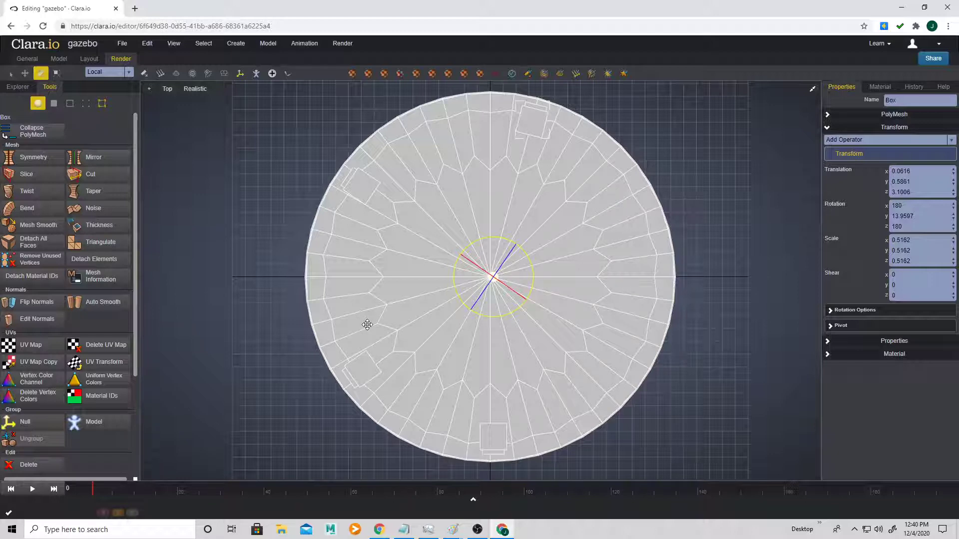
drag(367, 324, 433, 339)
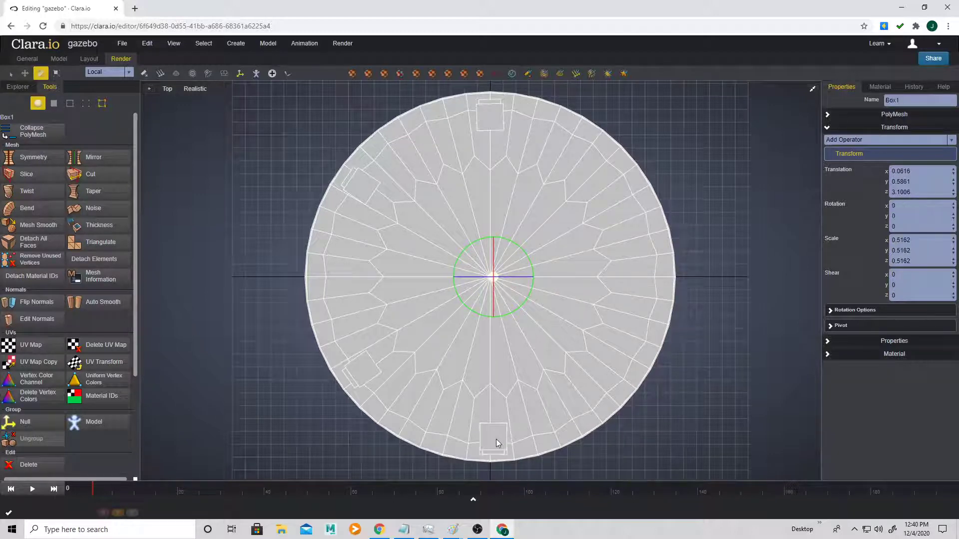
Delete the unrotated box at the slab's front rim
key(Delete)
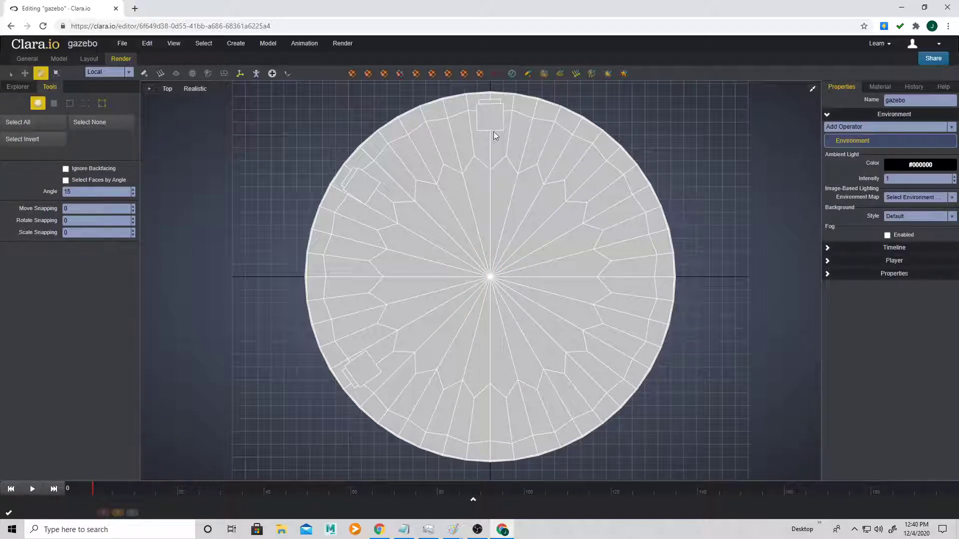
Clone the box at the far rim as a copy and rotate one around the slab to X 180, Y about 60.1, Z 180
click(493, 127)
right_click(494, 125)
click(532, 205)
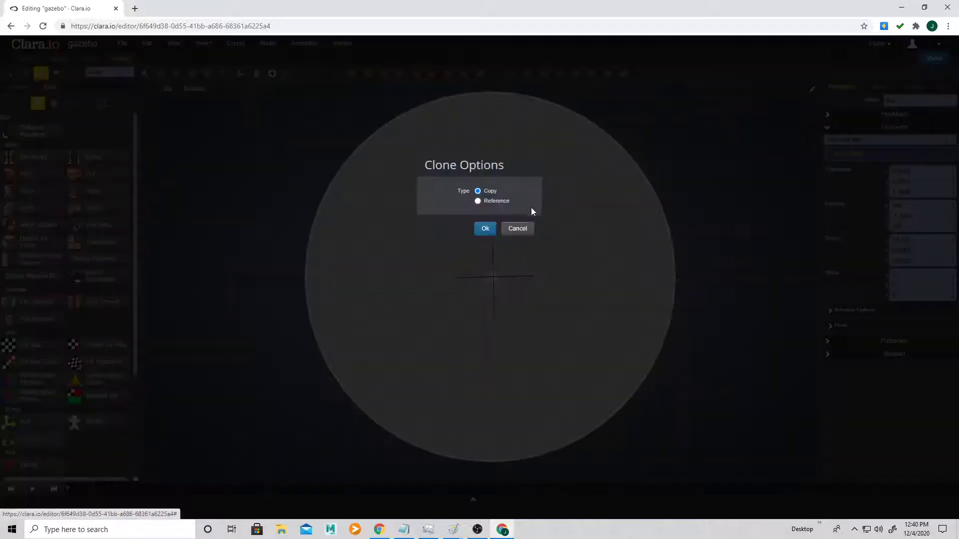
click(494, 234)
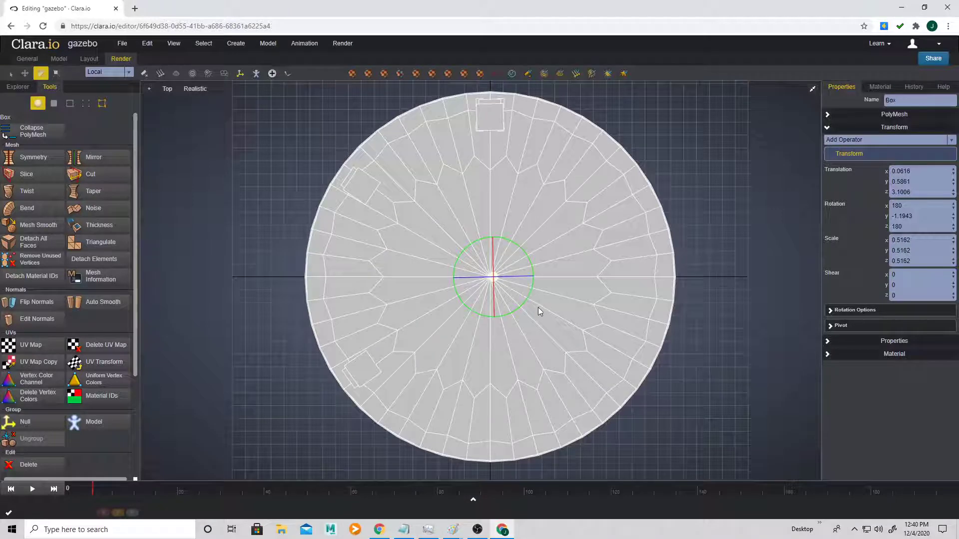
drag(507, 315, 401, 337)
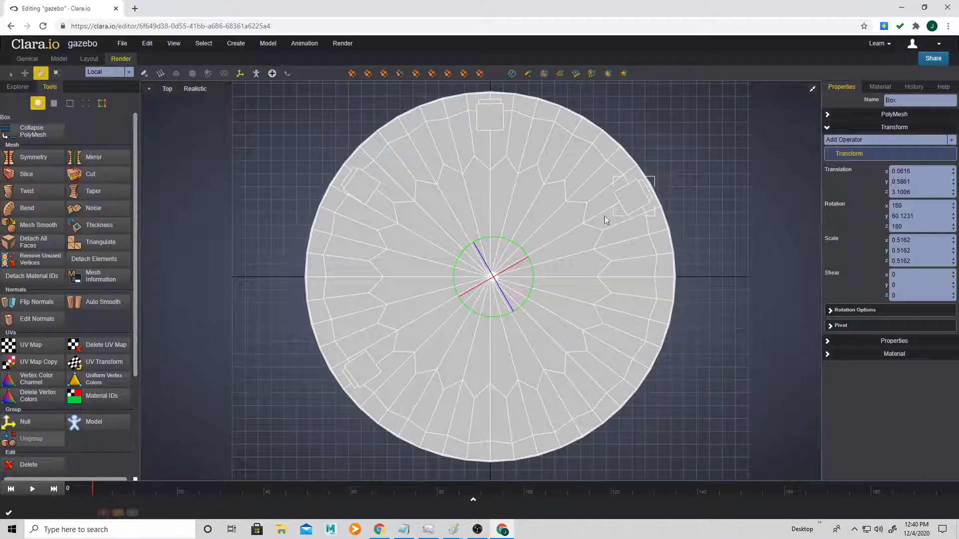
Clone the last rotated box as a copy and rotate one onward along the rim to a Y rotation of about 67.7°
right_click(630, 198)
click(662, 271)
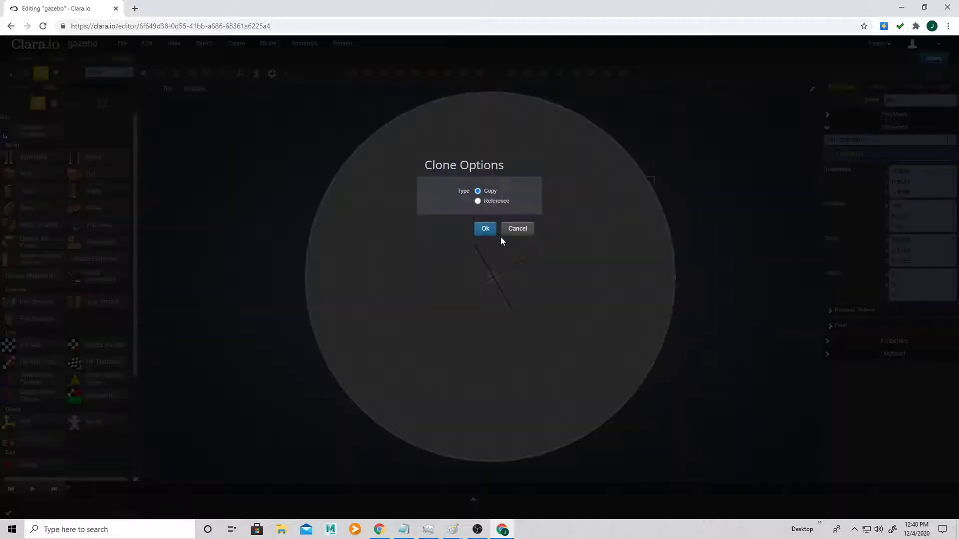
click(484, 228)
drag(519, 306, 459, 348)
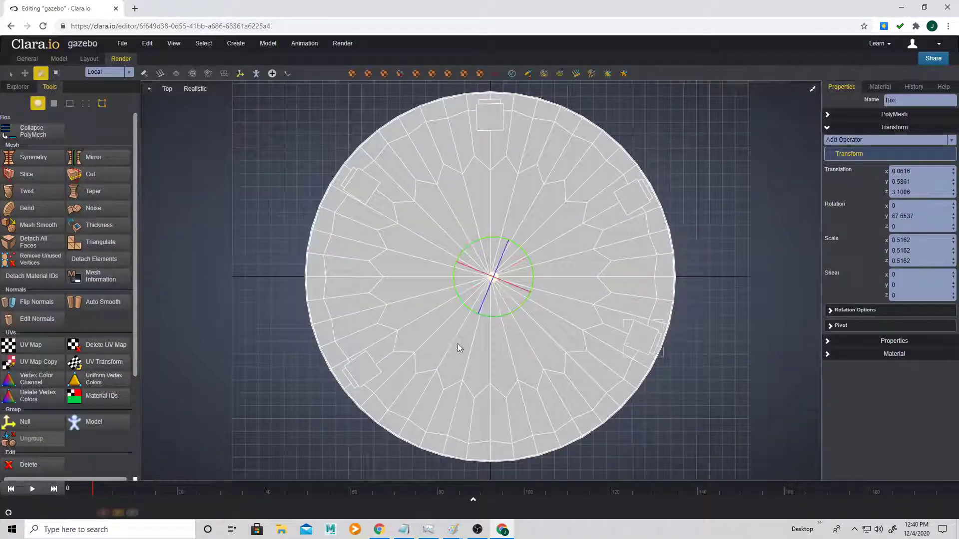
Return to the Perspective view to see the whole ring of boxes, and deselect the last one
click(167, 89)
click(173, 102)
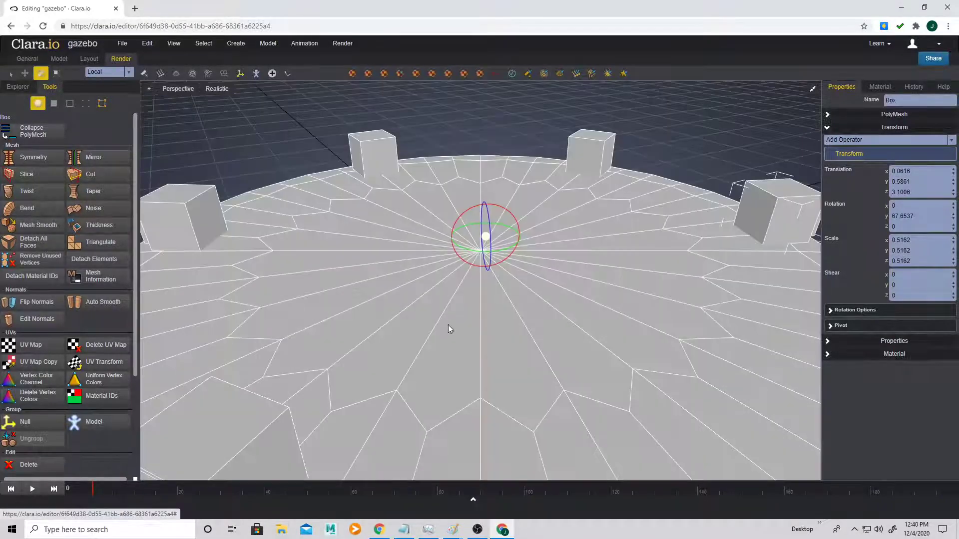
scroll(451, 324, down, 5)
middle_drag(439, 326, 395, 319)
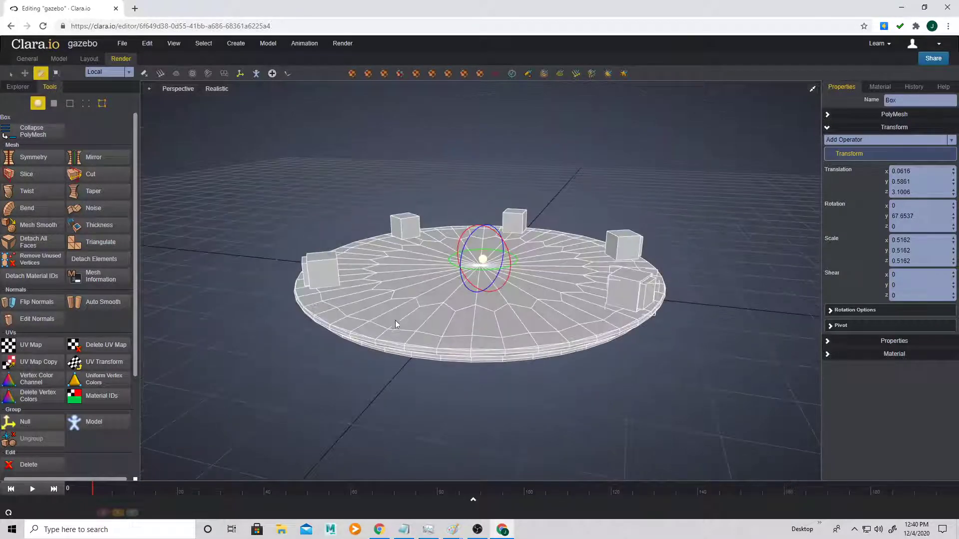
click(574, 391)
scroll(575, 385, up, 2)
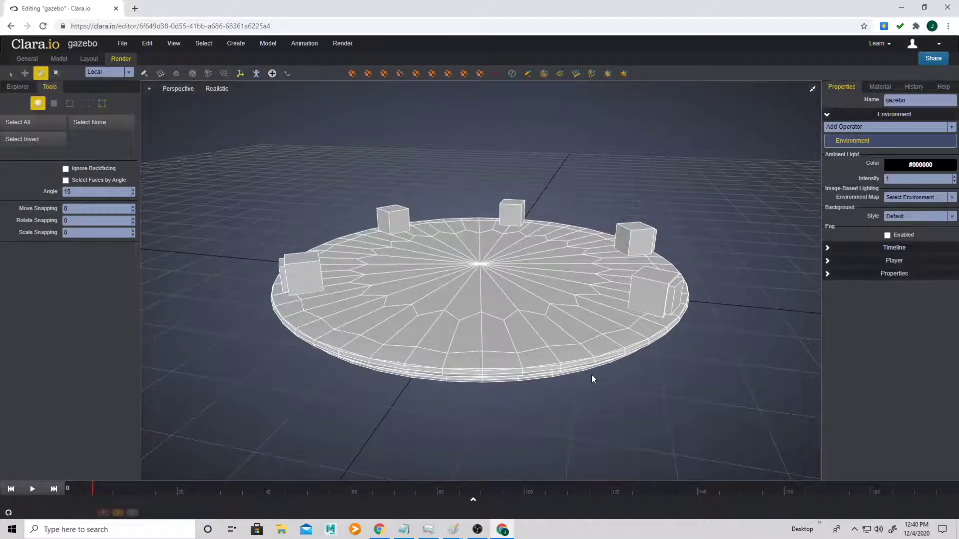
Create a PolyMesh cylinder at the slab's centre and raise it above the slab to a Y translation of about 1.33
click(237, 44)
mouse_move(257, 65)
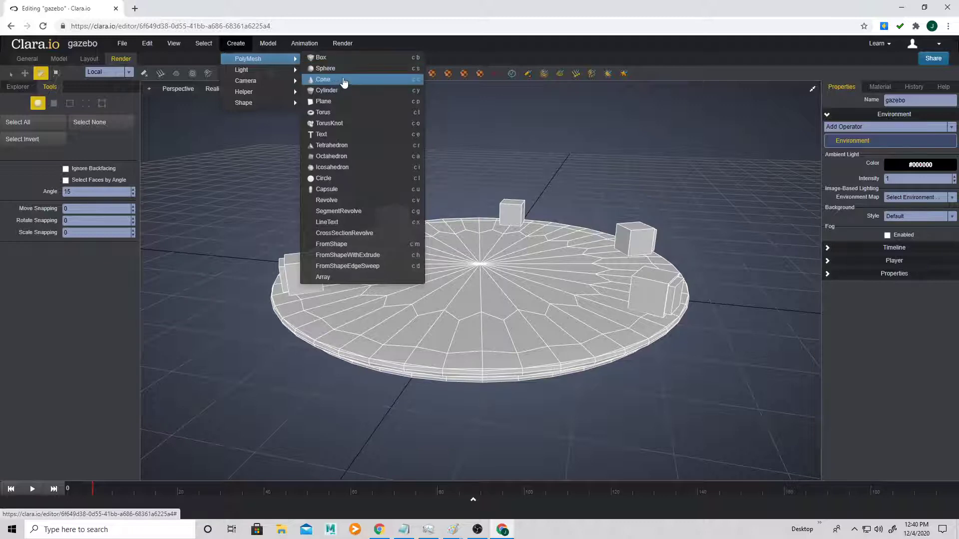
click(329, 90)
key(w)
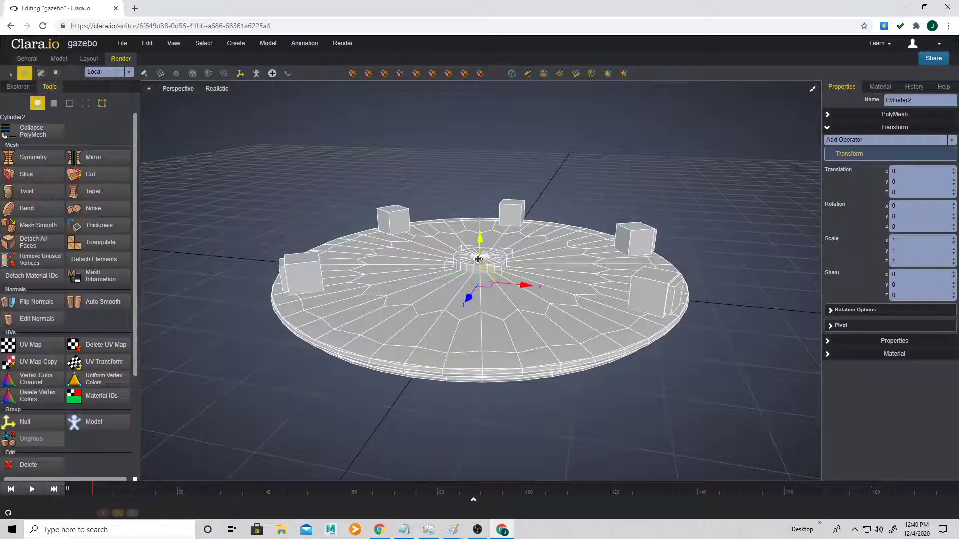
drag(479, 223, 478, 164)
scroll(505, 228, up, 1)
key(r)
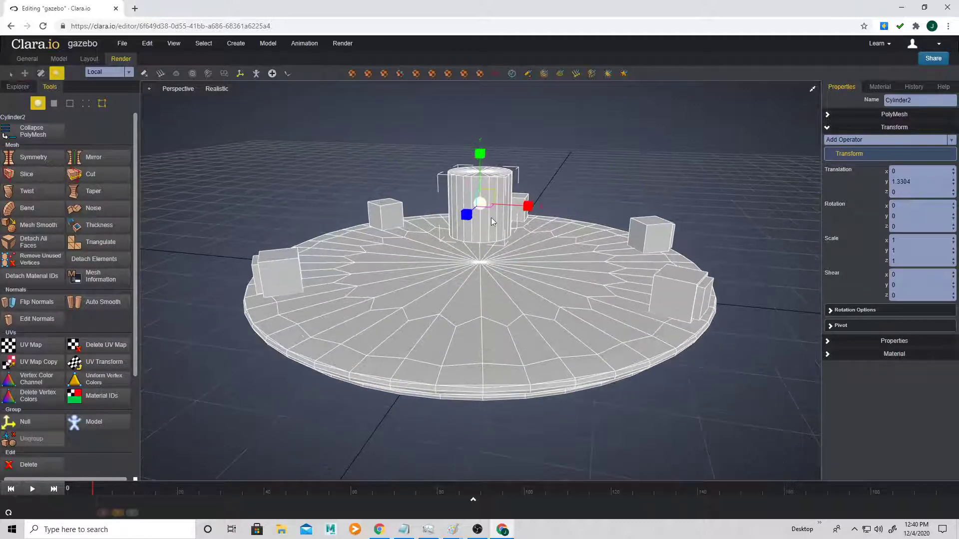
Scale the cylinder at the slab's centre into a slim column, about 0.41 in X and Z and 1.55 in Y
drag(480, 204, 479, 203)
key(ctrl+z)
middle_drag(493, 219, 488, 242)
drag(483, 216, 478, 91)
middle_drag(445, 226, 453, 226)
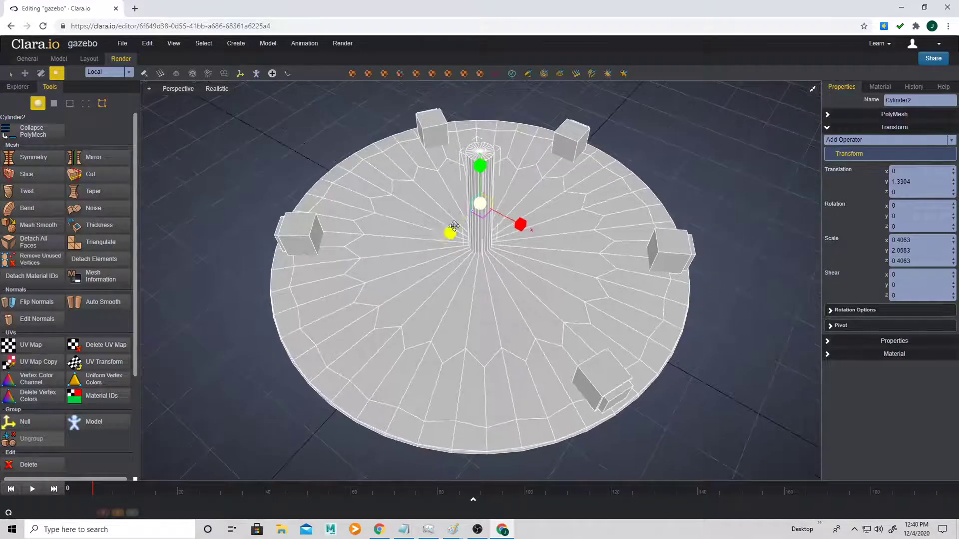
drag(483, 166, 503, 212)
Switch the transform axes to World and move the column toward a box at the rim, to X about -2.29 and Z about 2.24
key(w)
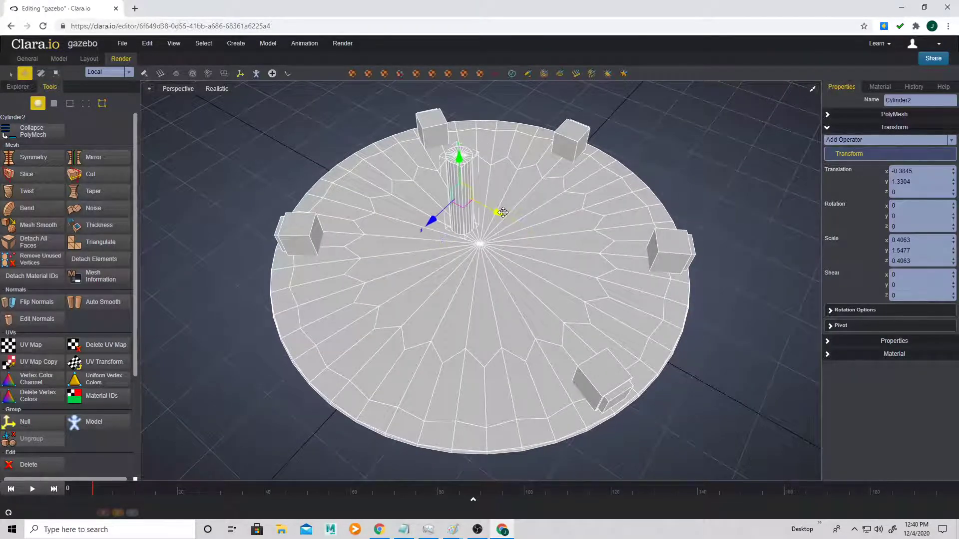
click(129, 73)
click(129, 98)
drag(431, 220, 391, 326)
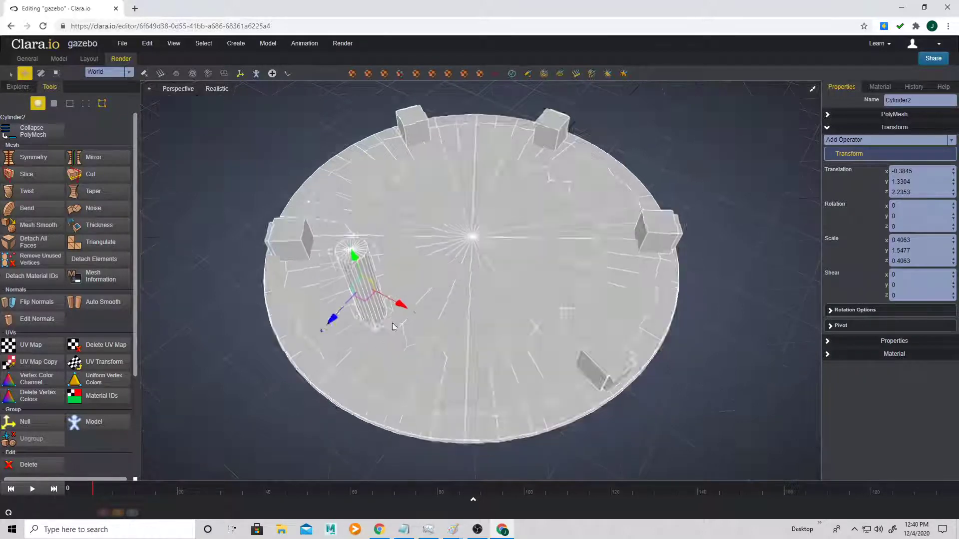
drag(399, 276, 290, 312)
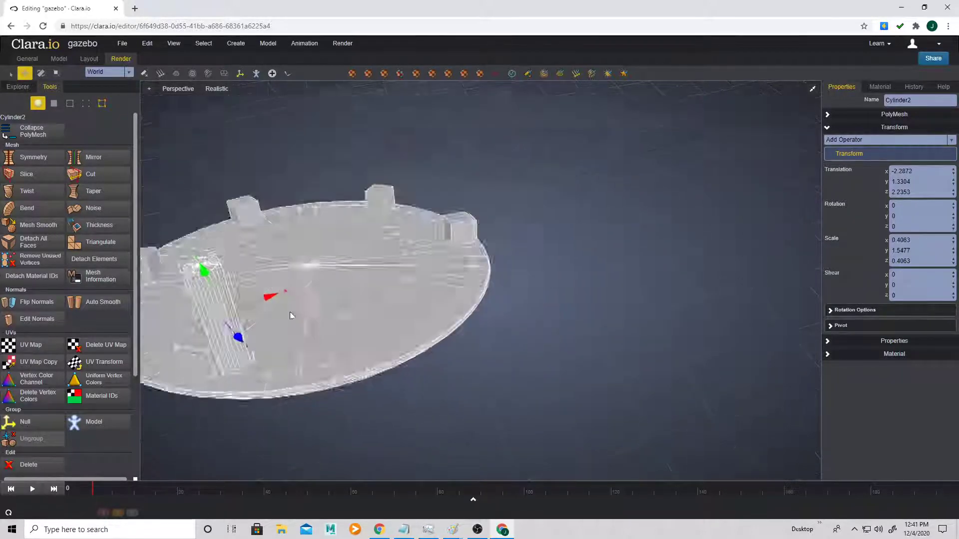
Switch the transform axes back to Local and place the column over the rim box at X about -2.49, Z about 1.79
middle_drag(290, 313, 426, 335)
drag(398, 330, 355, 321)
middle_drag(355, 321, 370, 313)
mouse_move(369, 313)
mouse_down()
mouse_move(355, 314)
mouse_move(376, 313)
mouse_up()
click(119, 72)
click(119, 87)
middle_drag(376, 313, 434, 316)
drag(395, 302, 404, 303)
middle_drag(404, 303, 403, 289)
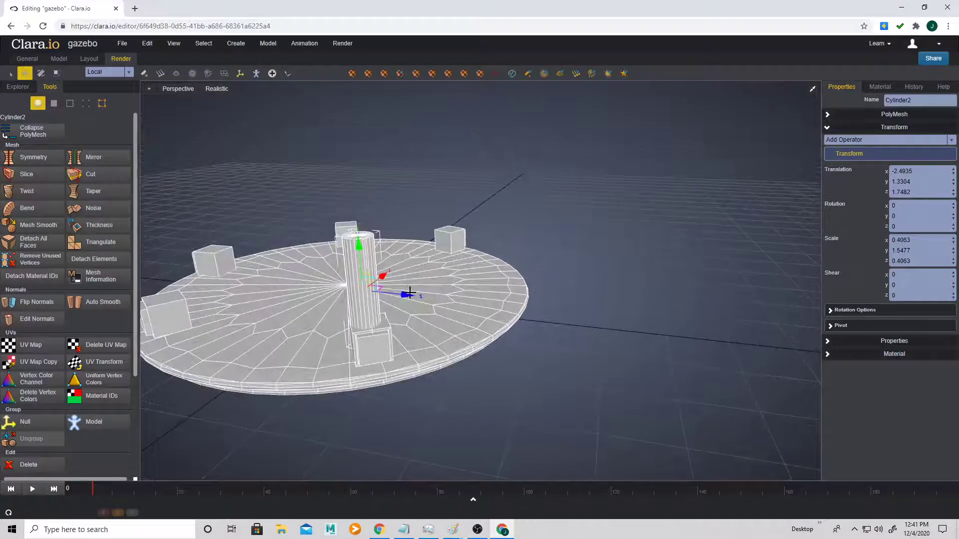
shift+click(410, 292)
click(363, 251)
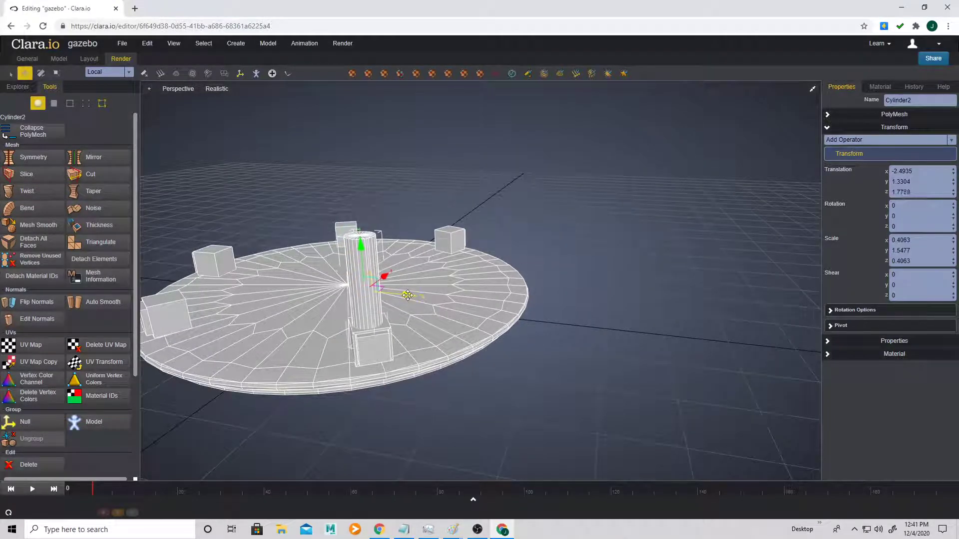
Check the column from above, fine-tune its X translation to about -2.4933 to centre it on the box, and deselect it
middle_drag(573, 339, 465, 376)
scroll(405, 323, up, 2)
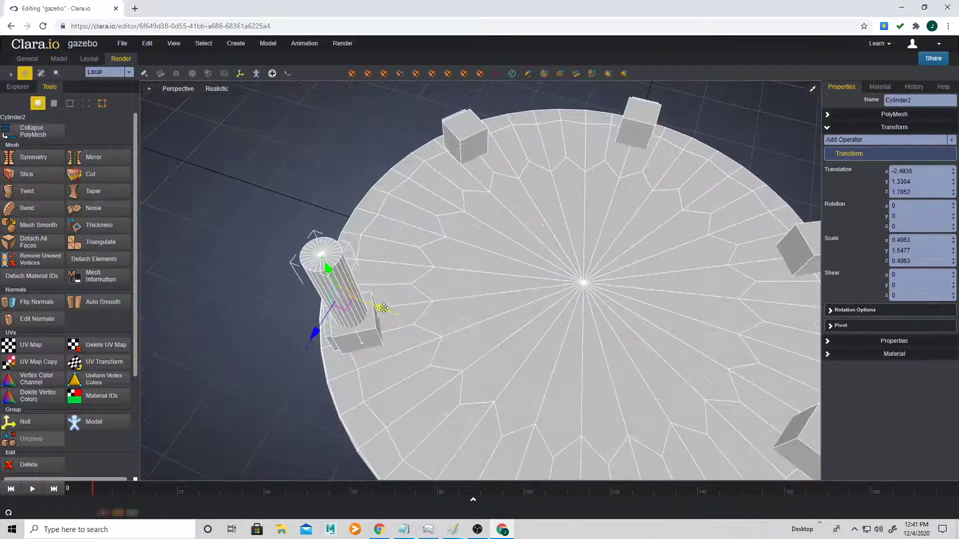
drag(383, 308, 374, 309)
middle_drag(373, 309, 359, 352)
click(502, 323)
click(349, 351)
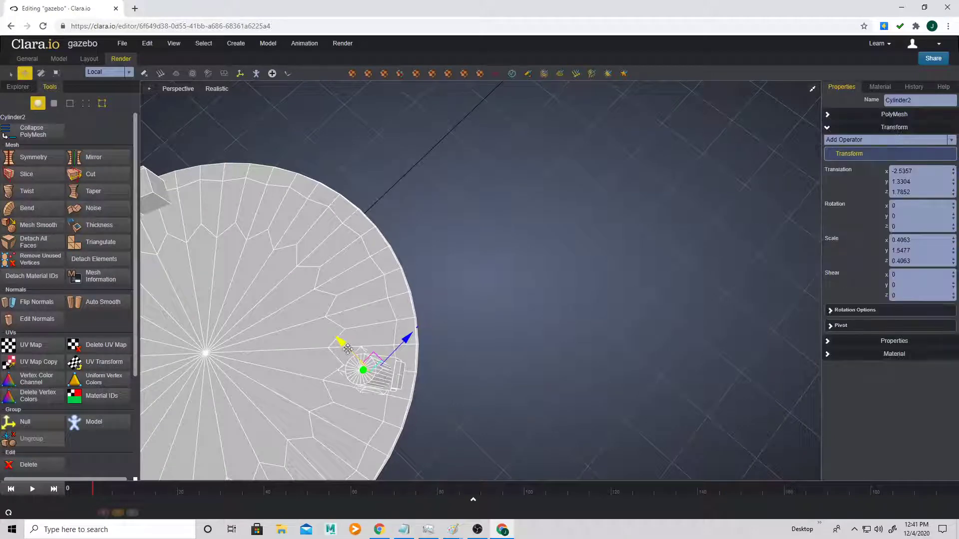
click(552, 337)
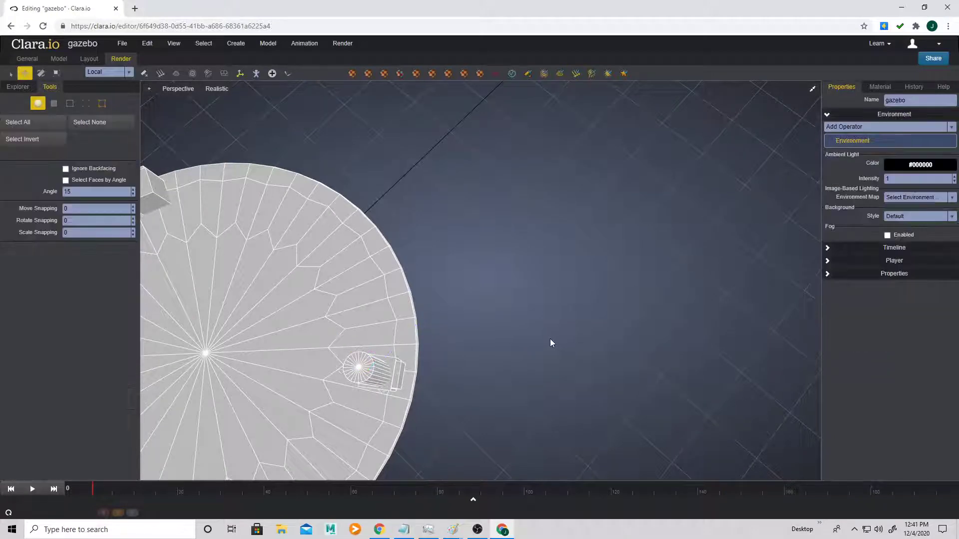
Rescale the column on its box to be thinner and taller, about 0.36 in X and Z and 2.36 in Y
middle_drag(547, 338, 468, 323)
scroll(465, 316, up, 3)
click(427, 270)
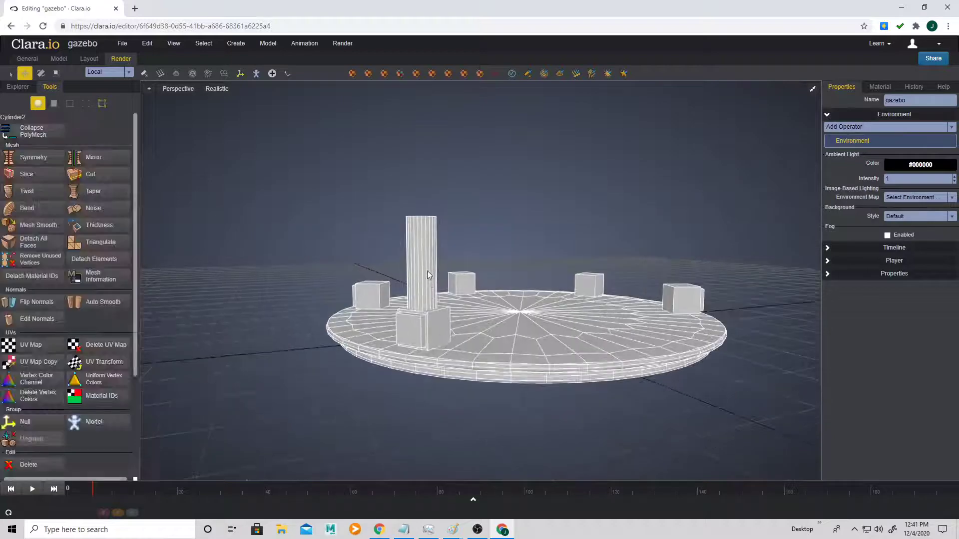
key(r)
middle_drag(427, 270, 450, 321)
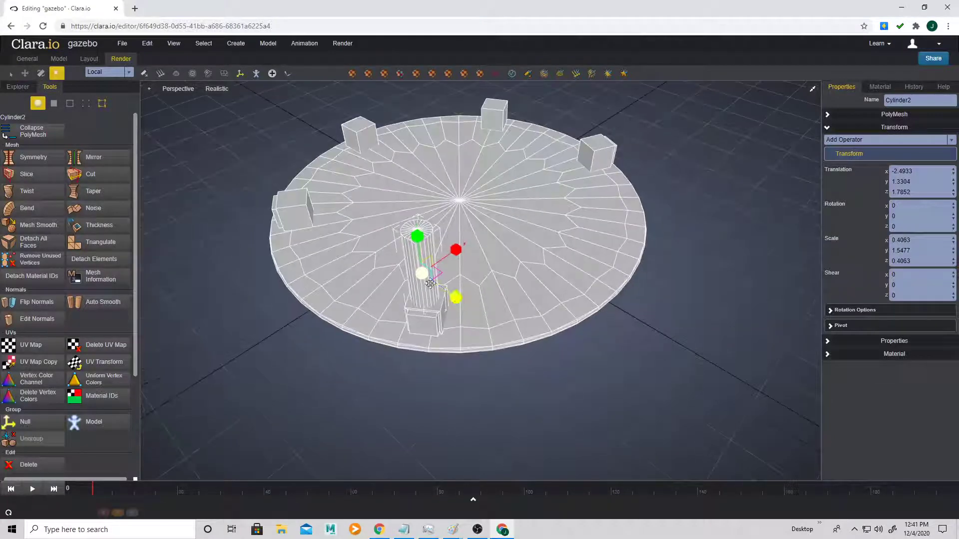
drag(427, 274, 415, 202)
middle_drag(332, 319, 294, 308)
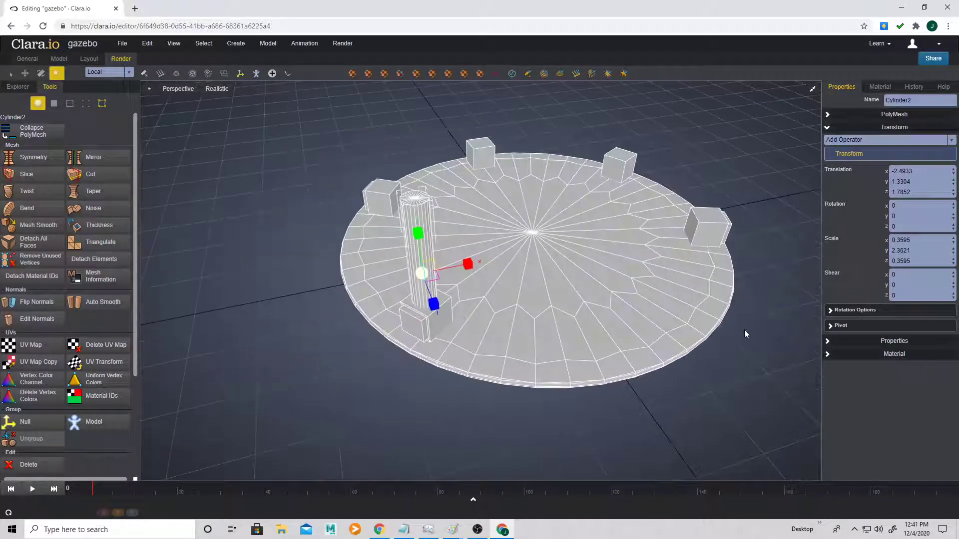
In the Top view, set the column's local rotate pivot to X 2.5, Z -1.8 so it sits at the slab's centre
click(835, 324)
scroll(866, 408, down, 1)
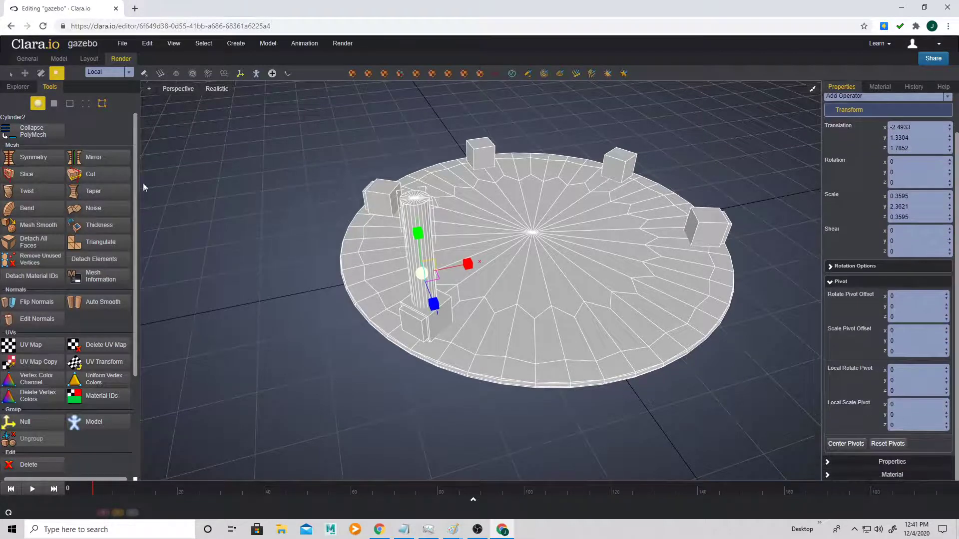
click(178, 89)
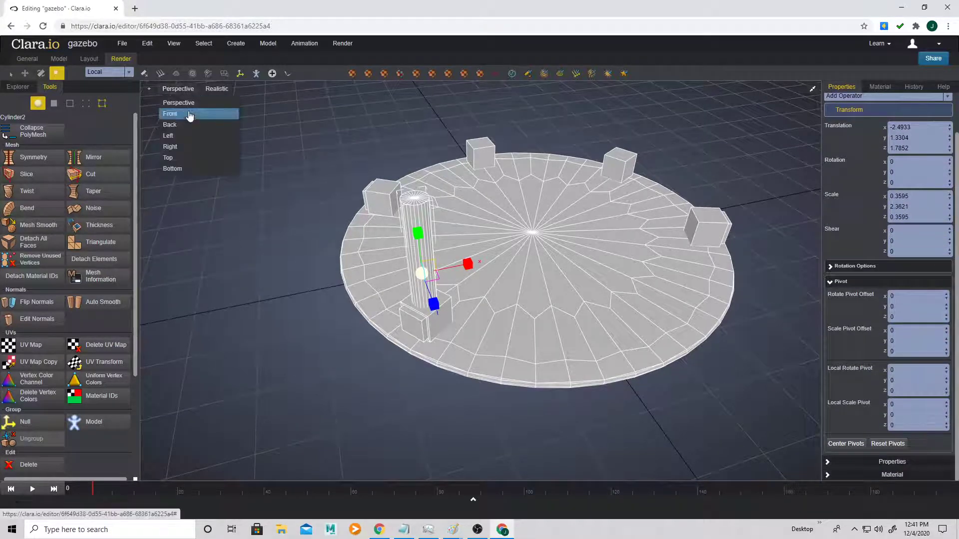
click(189, 157)
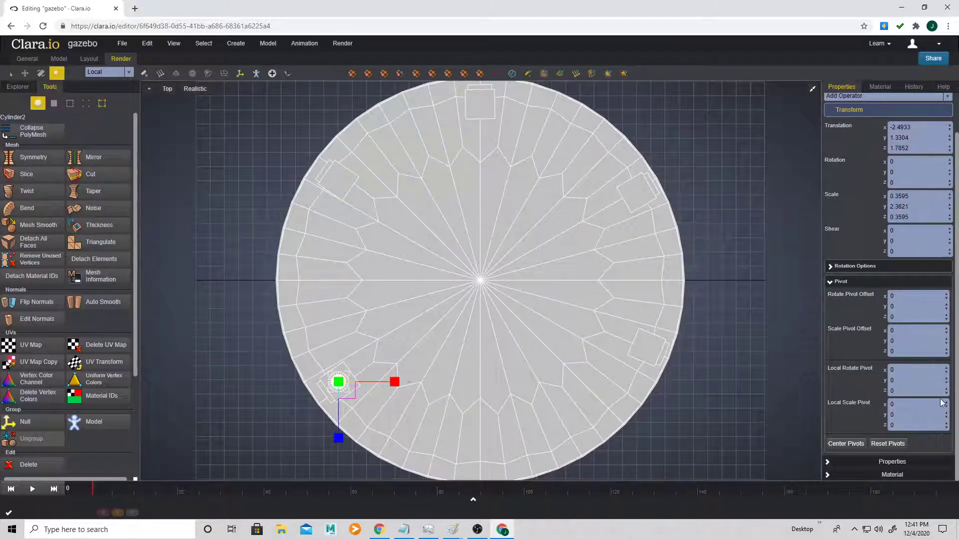
drag(948, 397, 949, 399)
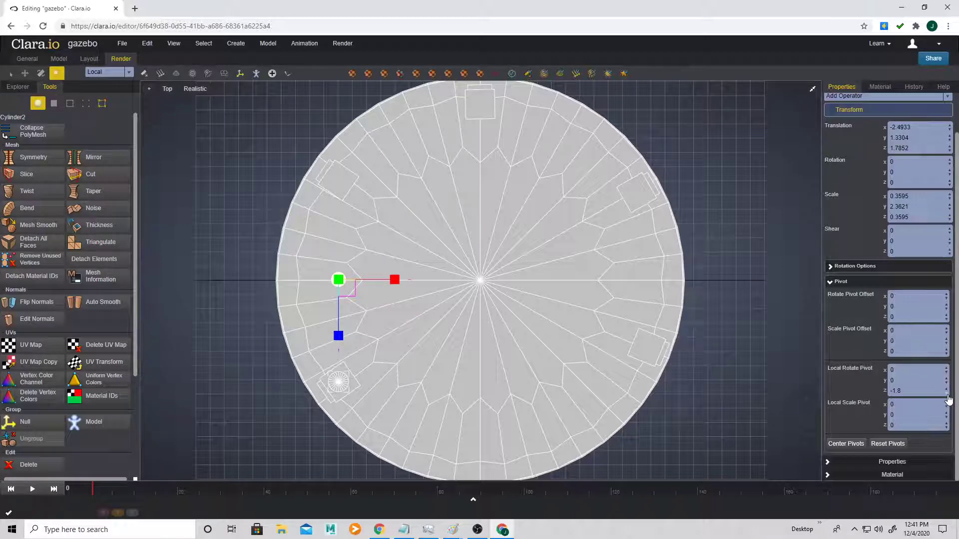
drag(949, 378, 946, 372)
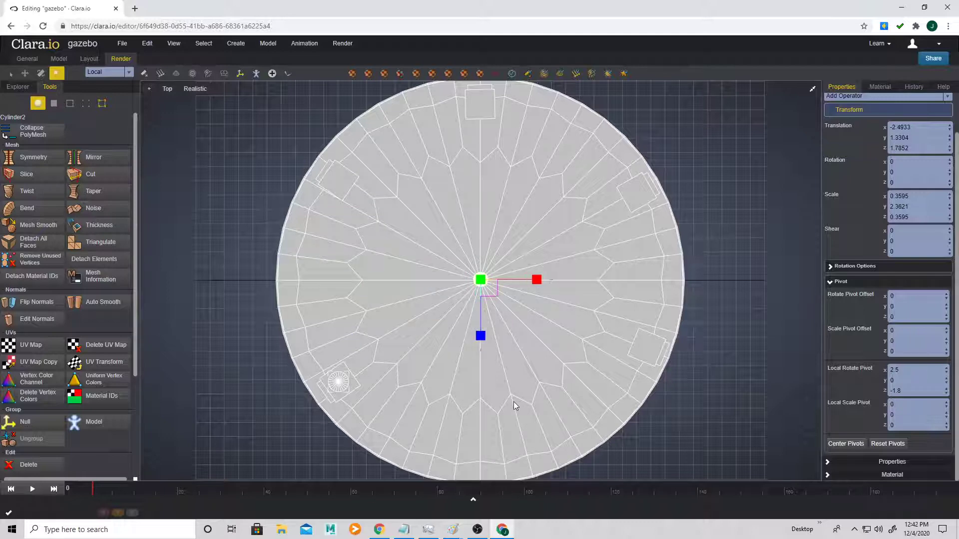
Reselect the column, try rotating it around the slab's centre to a Y rotation of about -5.35°, and undo the rotation
click(253, 389)
click(342, 388)
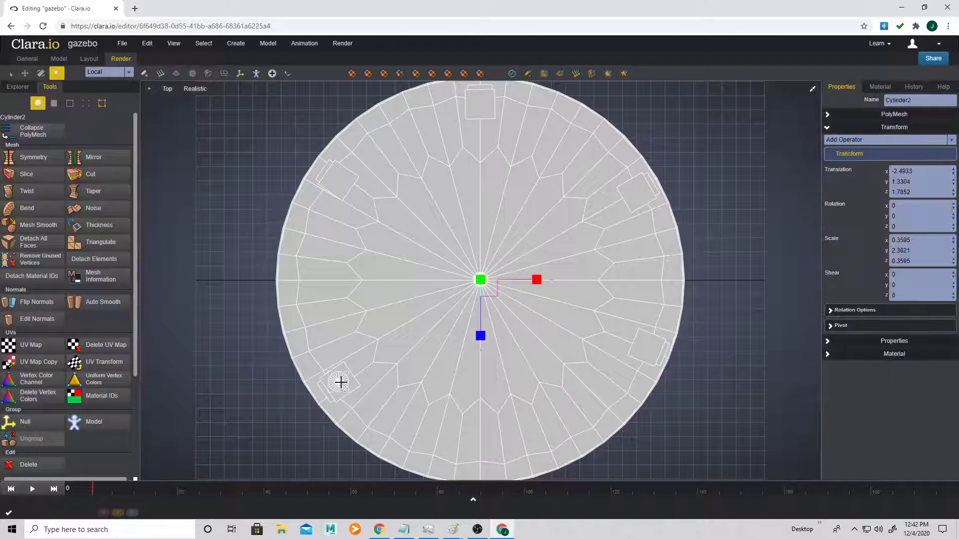
click(168, 89)
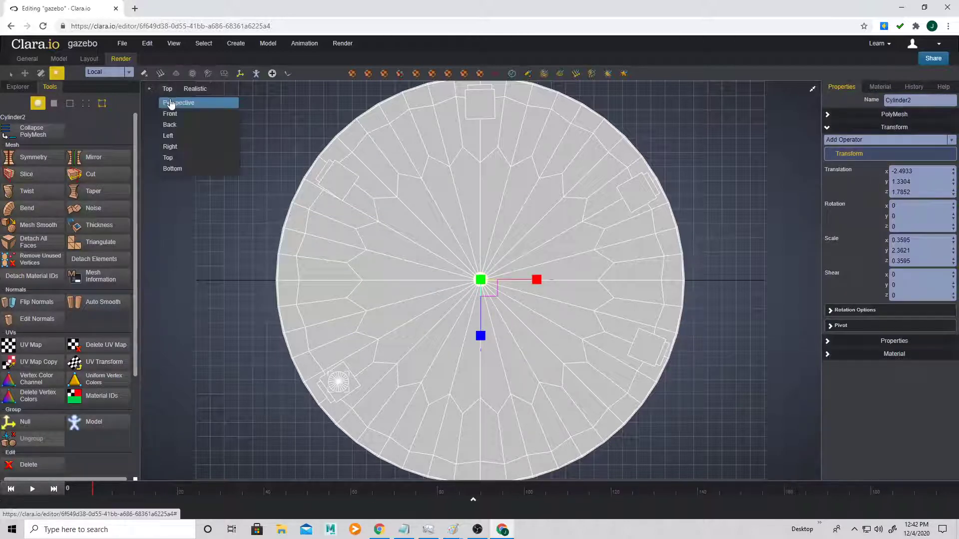
click(296, 384)
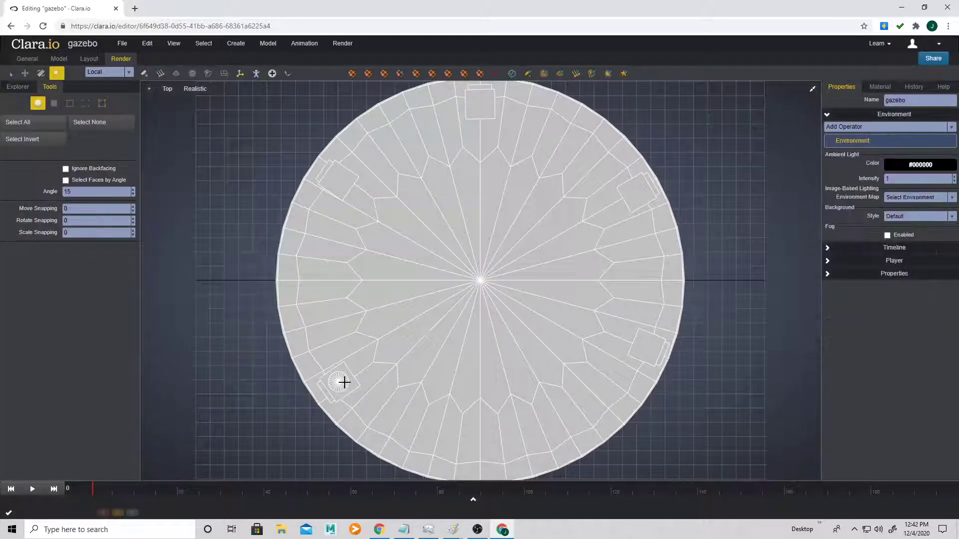
click(345, 385)
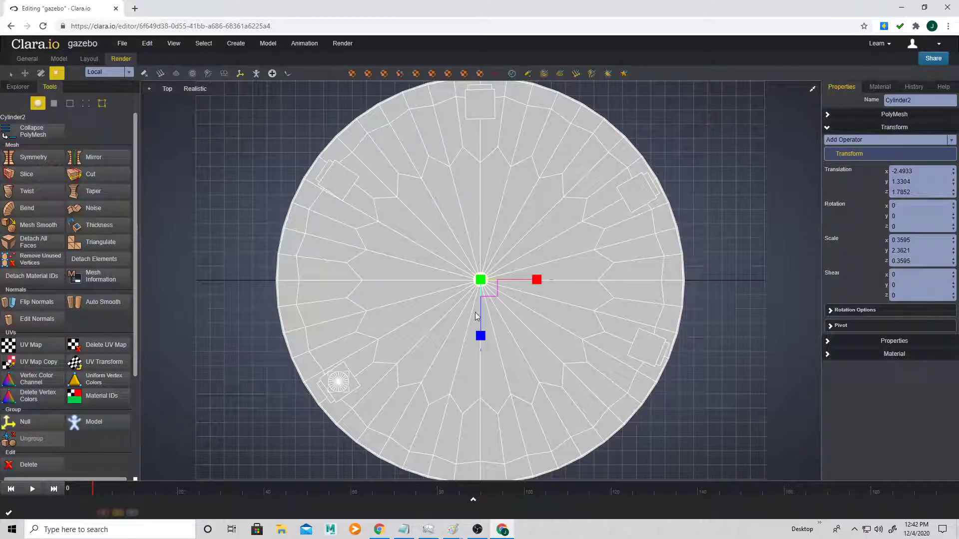
key(e)
drag(507, 304, 505, 311)
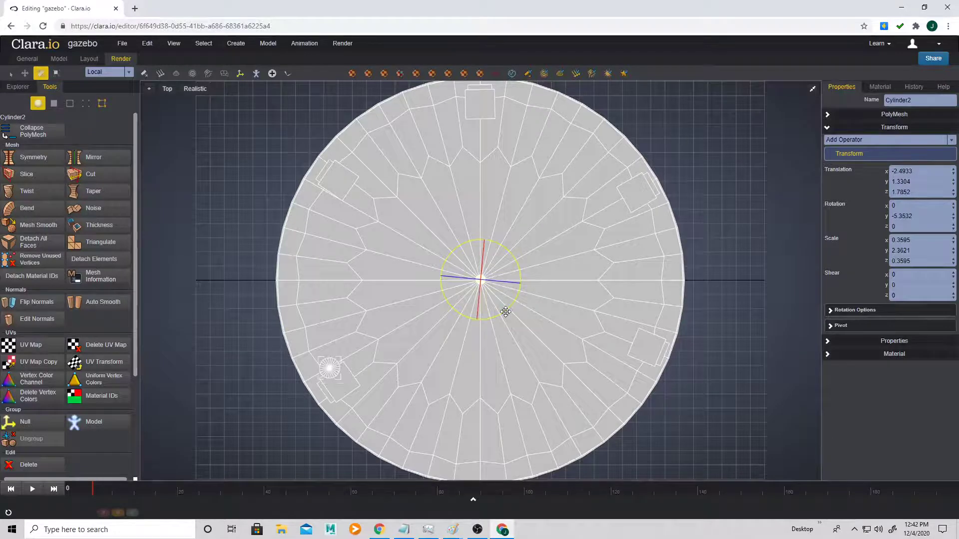
key(ctrl+z)
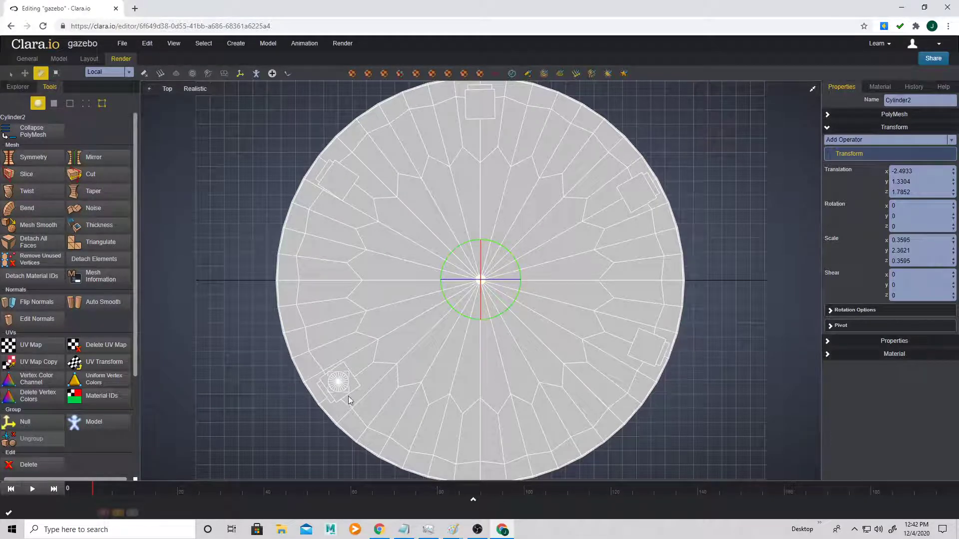
Clone the column as a copy and rotate one around the slab onto the adjacent box, to a Y rotation of about -71°
right_click(342, 386)
click(387, 407)
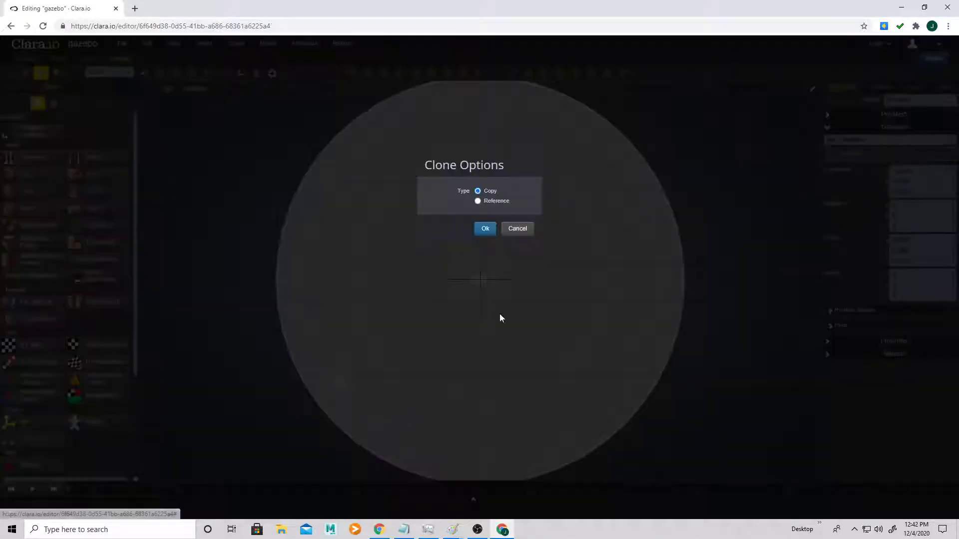
click(484, 230)
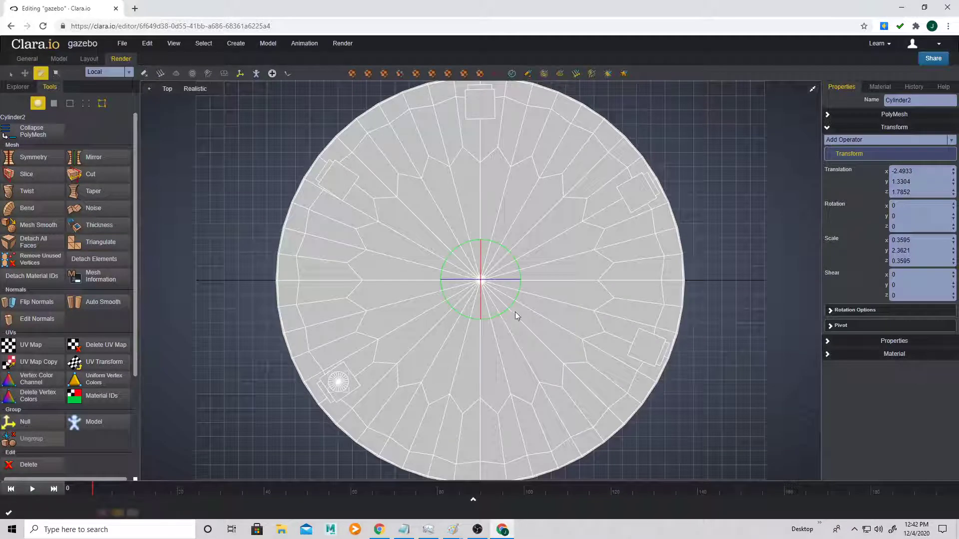
mouse_move(512, 306)
mouse_down()
mouse_move(494, 334)
mouse_move(419, 359)
mouse_up()
Clone the rotated column as a copy and rotate one onto the box at the far rim, to X 180, Y about -54.3, Z 180
right_click(338, 185)
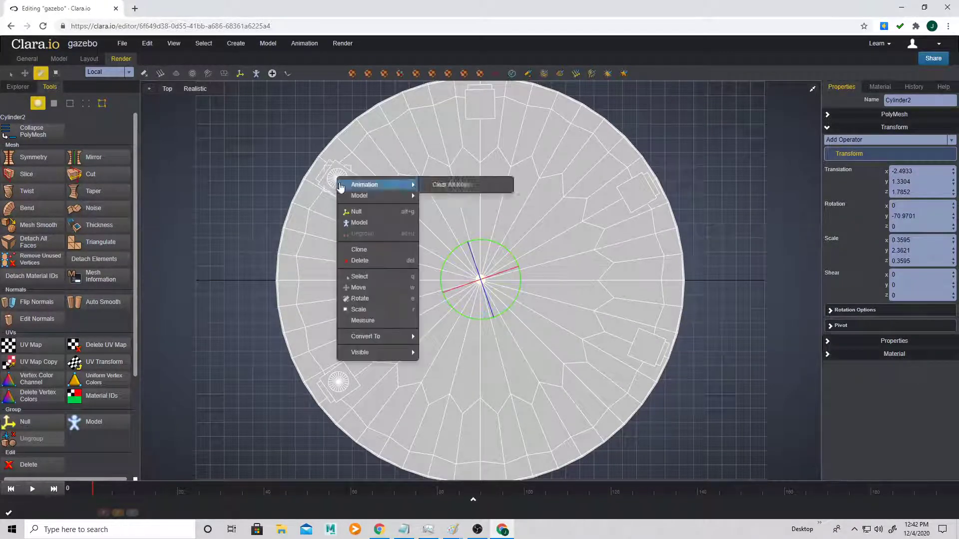
click(369, 251)
click(498, 228)
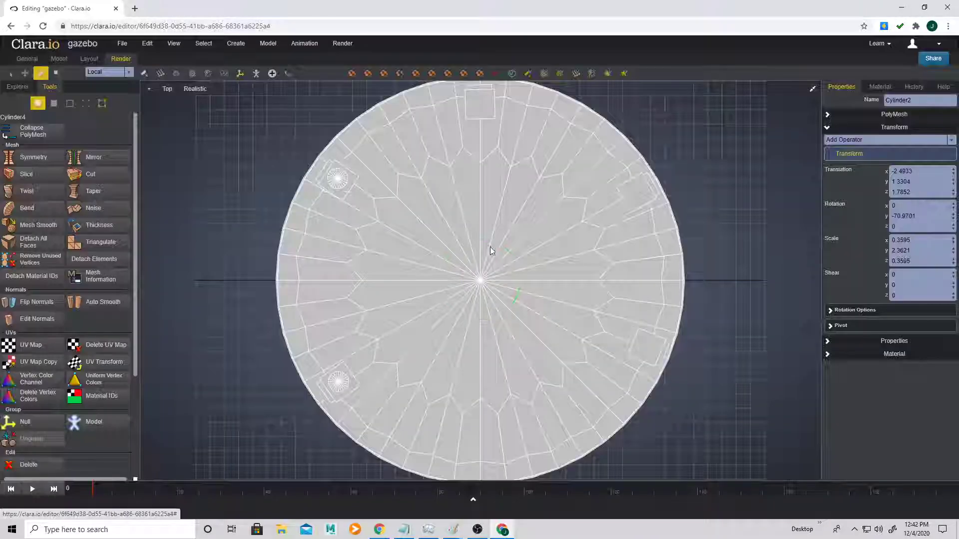
mouse_move(510, 310)
mouse_down()
mouse_move(466, 328)
mouse_move(382, 329)
mouse_up()
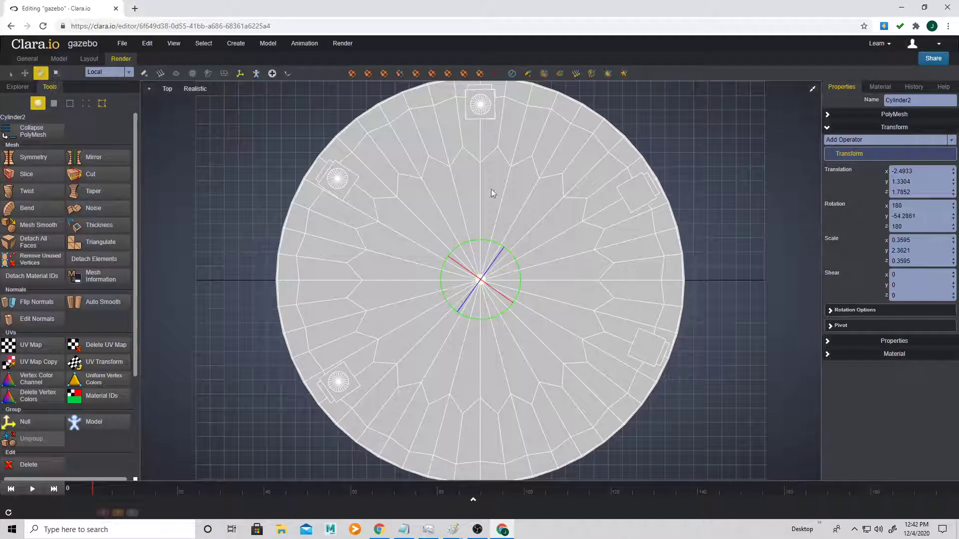
Clone the far-rim column as a copy and rotate one onward to the following box, to a Y rotation of about 6.9°
right_click(478, 114)
click(508, 187)
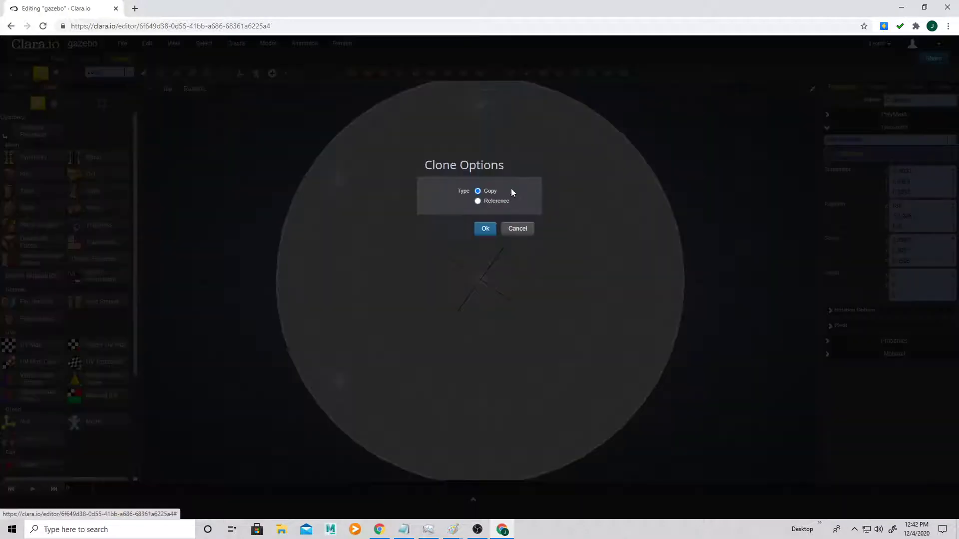
click(488, 229)
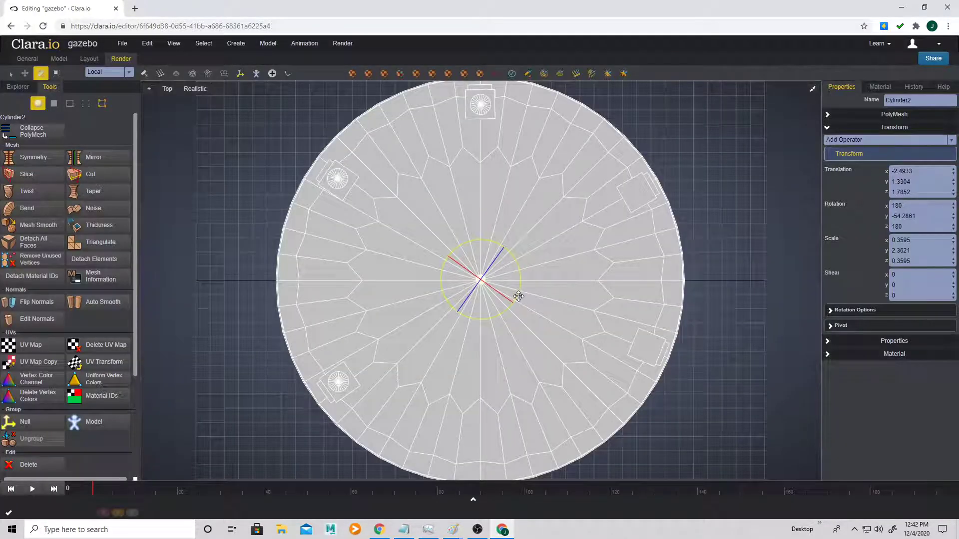
mouse_move(519, 296)
mouse_down()
mouse_move(495, 325)
mouse_move(448, 351)
mouse_up()
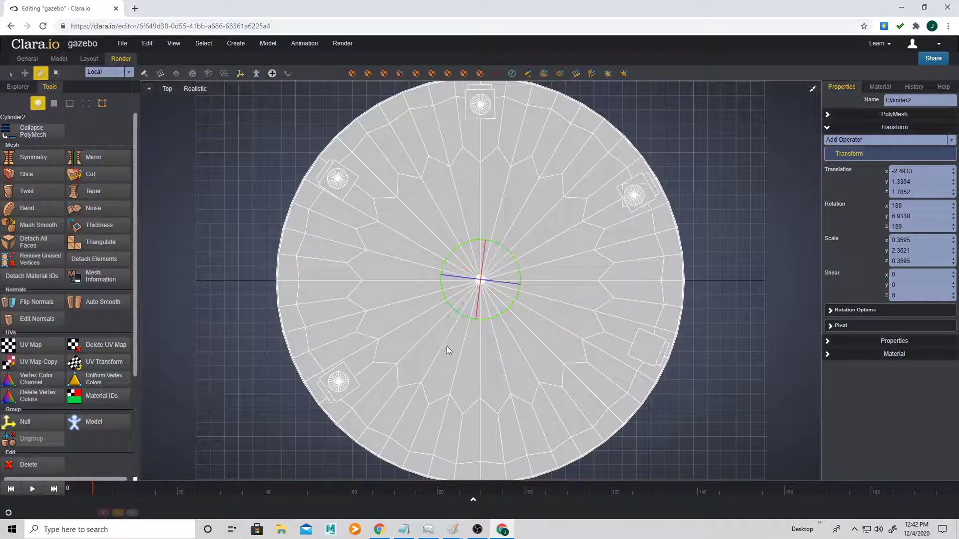
Clone the last column as a copy, rotate one to Y about 57.5° and nudge it onto the remaining box, X about -2.47, Z about 1.82
right_click(631, 197)
click(655, 274)
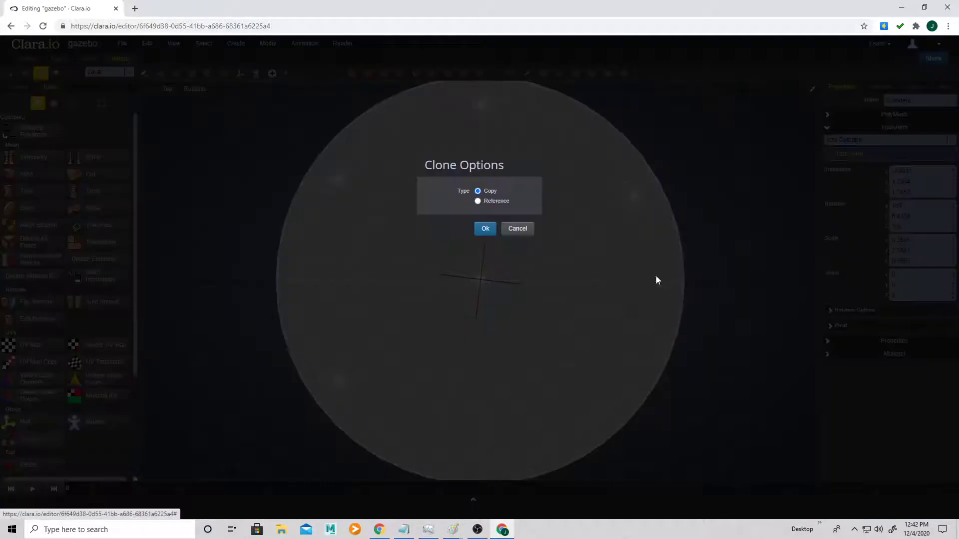
click(484, 229)
drag(511, 305, 462, 349)
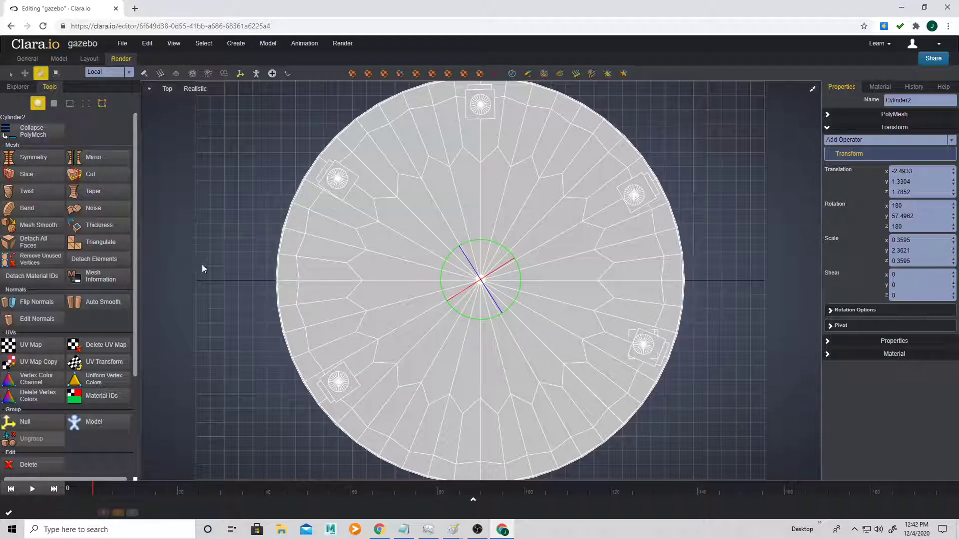
key(w)
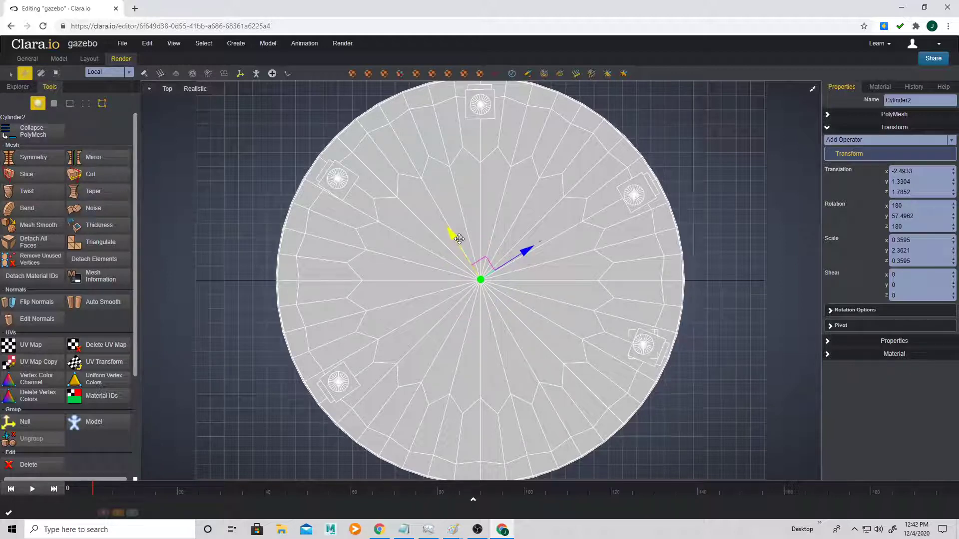
drag(456, 236, 457, 237)
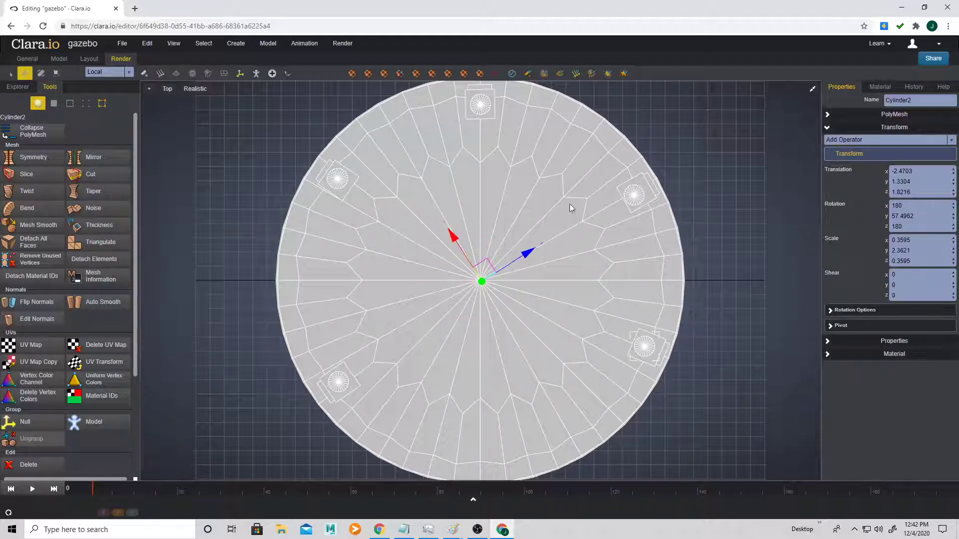
Clear the column selection, switch the viewport from Top to Perspective and inspect the columns around the base
click(629, 191)
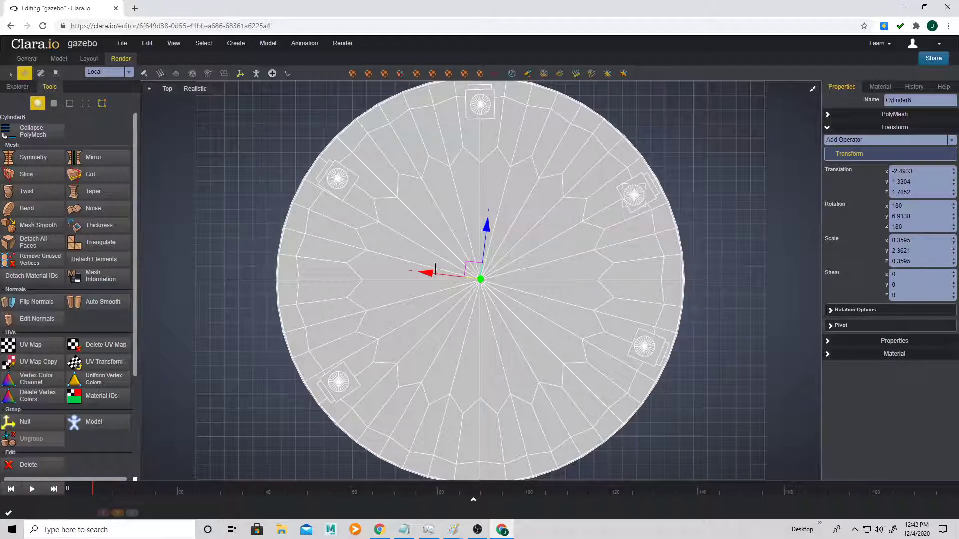
click(725, 237)
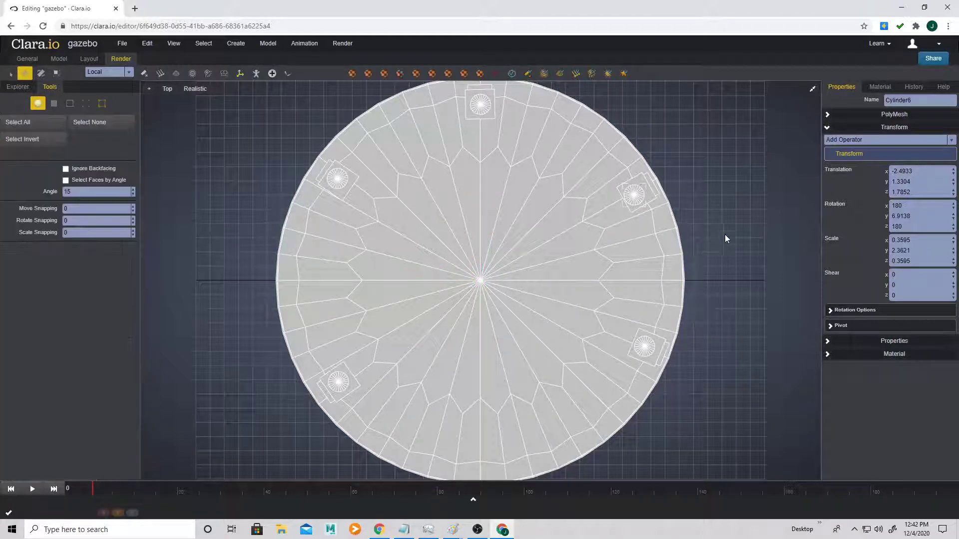
click(173, 91)
click(180, 101)
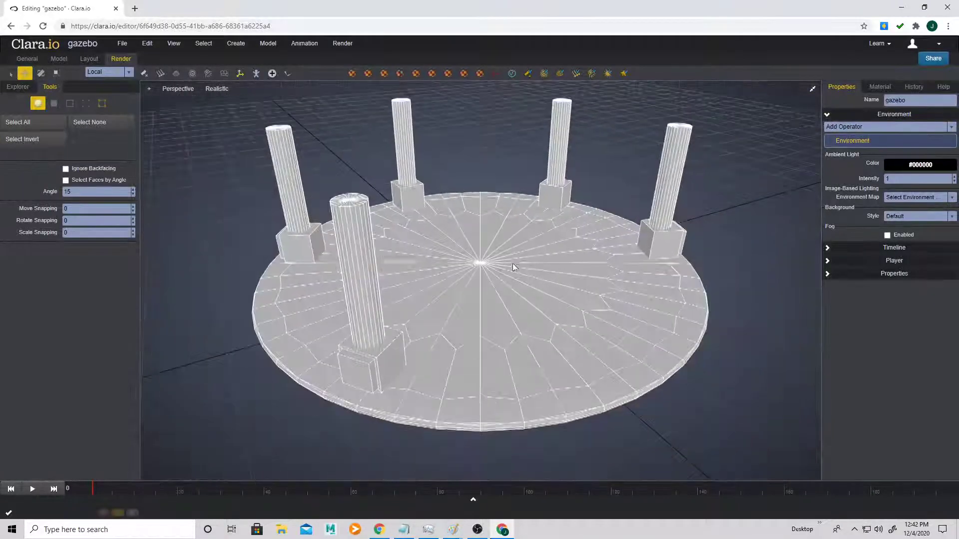
middle_drag(515, 254, 498, 237)
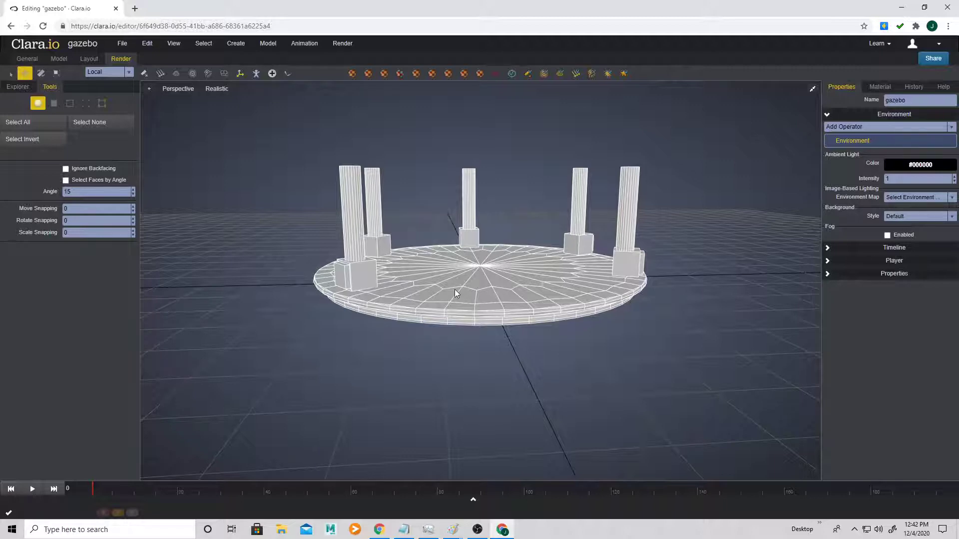
scroll(457, 297, up, 2)
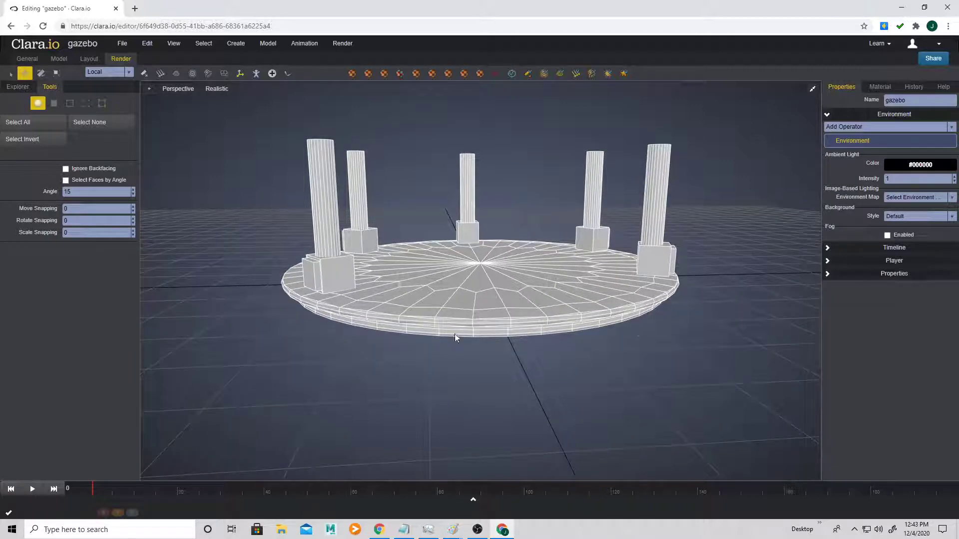
Clone both stepped base slabs as a pair and raise the copies onto the column tops, the smaller slab at Y about 2.39
click(455, 338)
shift+click(618, 300)
right_click(619, 300)
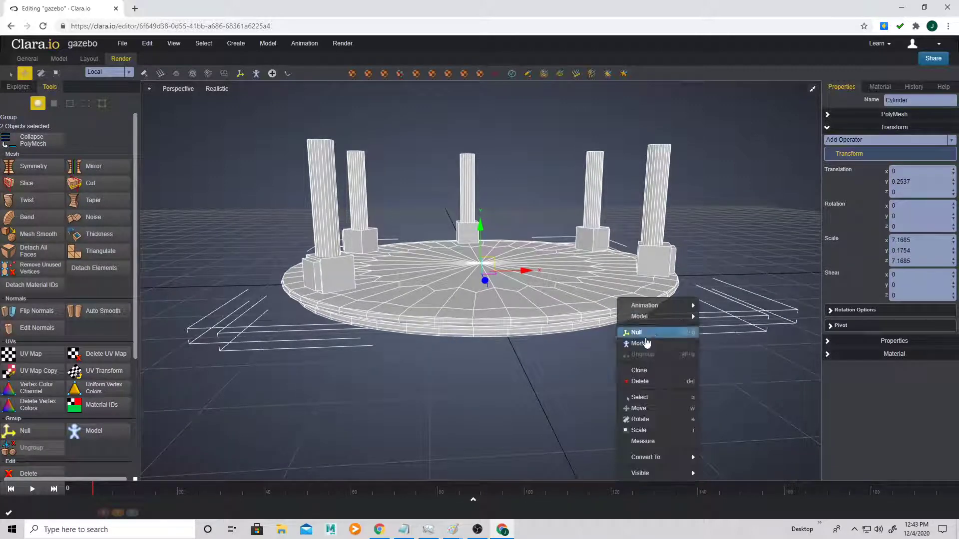
click(654, 373)
click(484, 228)
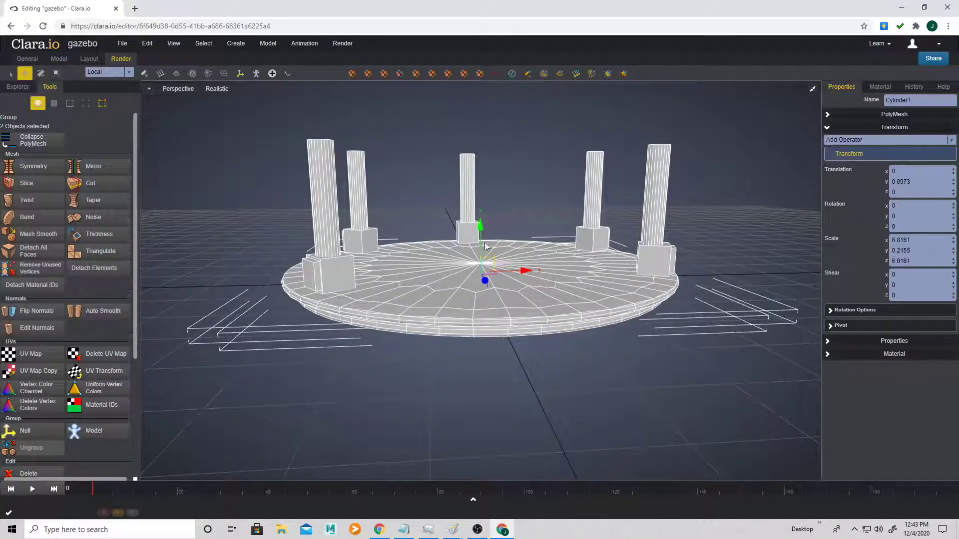
mouse_move(480, 222)
mouse_down()
mouse_move(483, 90)
mouse_move(484, 106)
mouse_up()
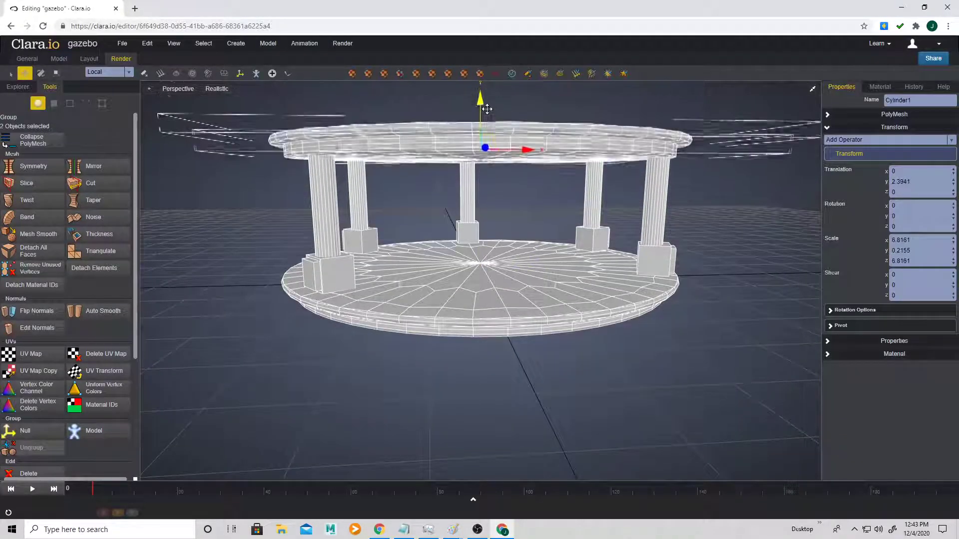
mouse_move(598, 373)
middle_down()
mouse_move(555, 372)
mouse_move(631, 376)
mouse_move(587, 385)
mouse_move(580, 358)
mouse_move(501, 352)
mouse_move(536, 377)
mouse_move(579, 358)
mouse_move(588, 368)
mouse_move(651, 366)
mouse_move(618, 371)
middle_up()
click(631, 373)
scroll(585, 378, up, 3)
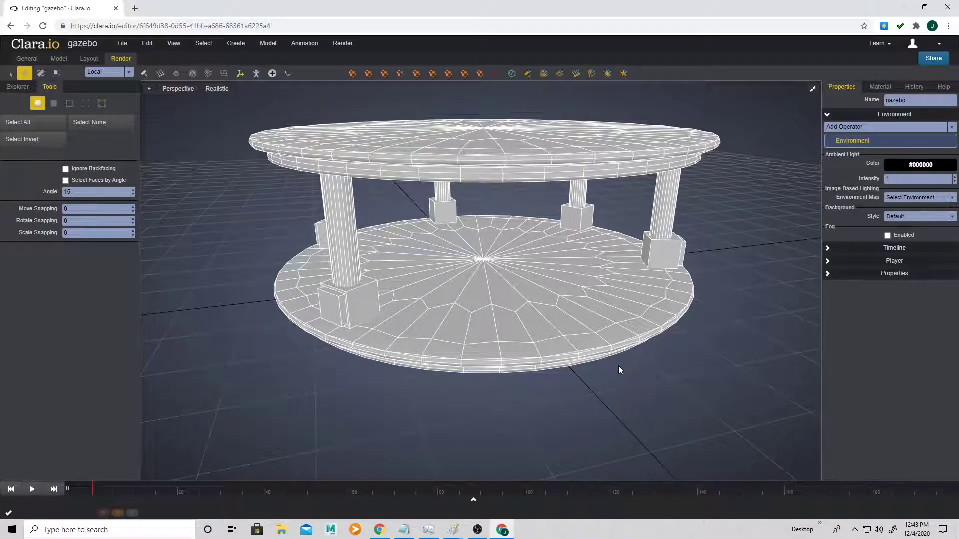
Create a torus at the centre of the base and raise it above the slab to Y about 0.80
middle_drag(619, 369, 528, 342)
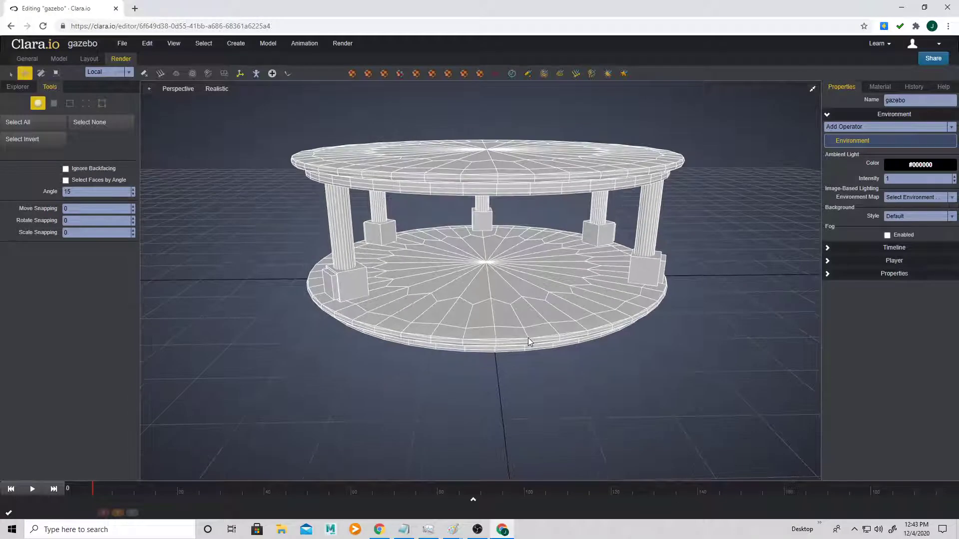
click(235, 44)
mouse_move(260, 60)
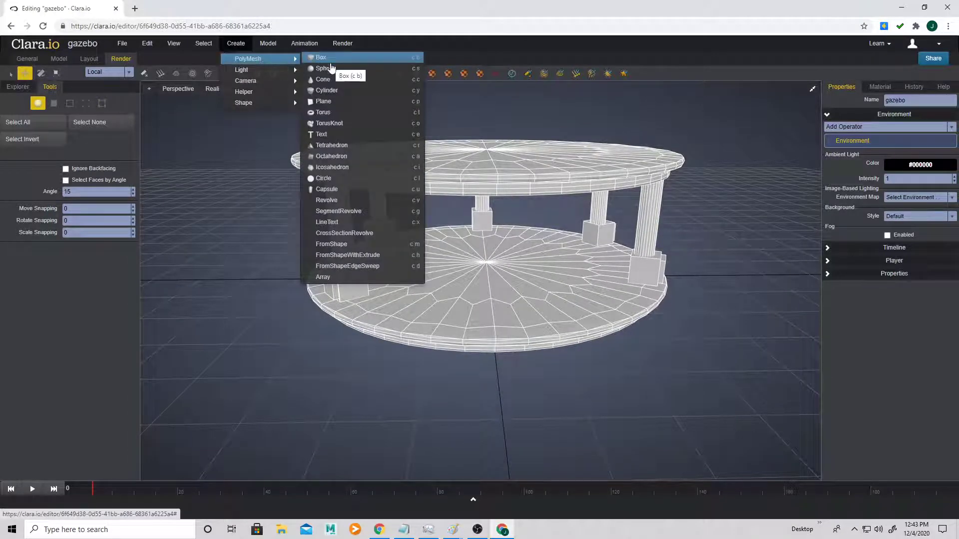
click(358, 118)
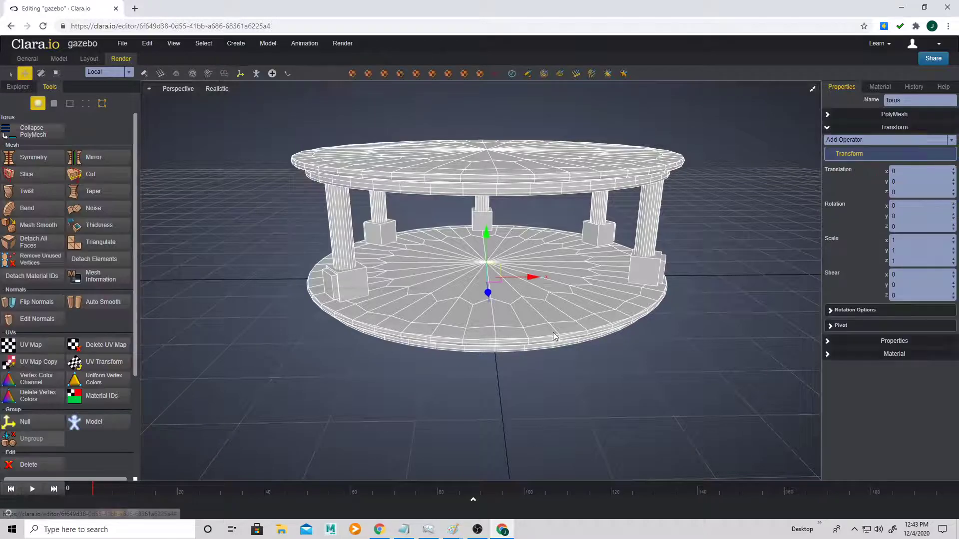
middle_drag(553, 332, 470, 271)
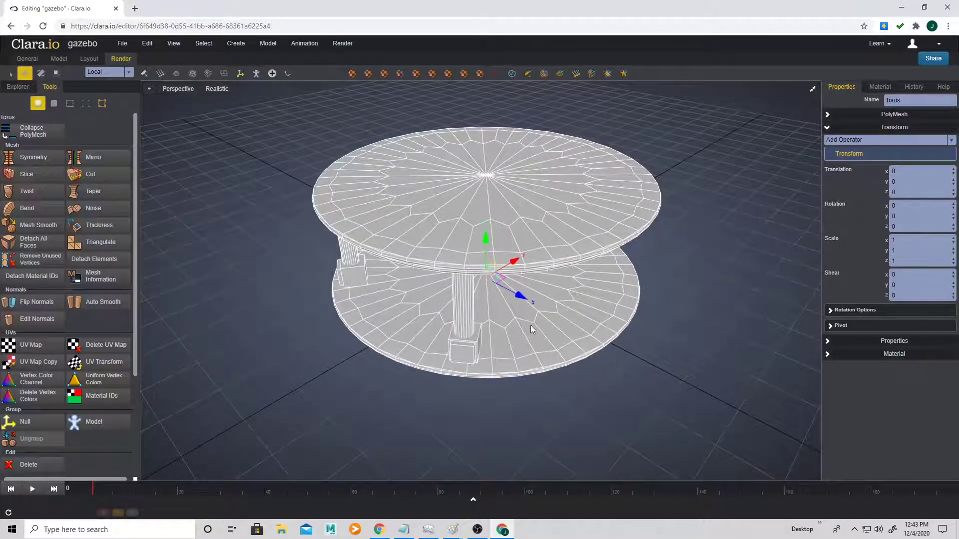
middle_drag(530, 325, 504, 313)
drag(484, 237, 485, 217)
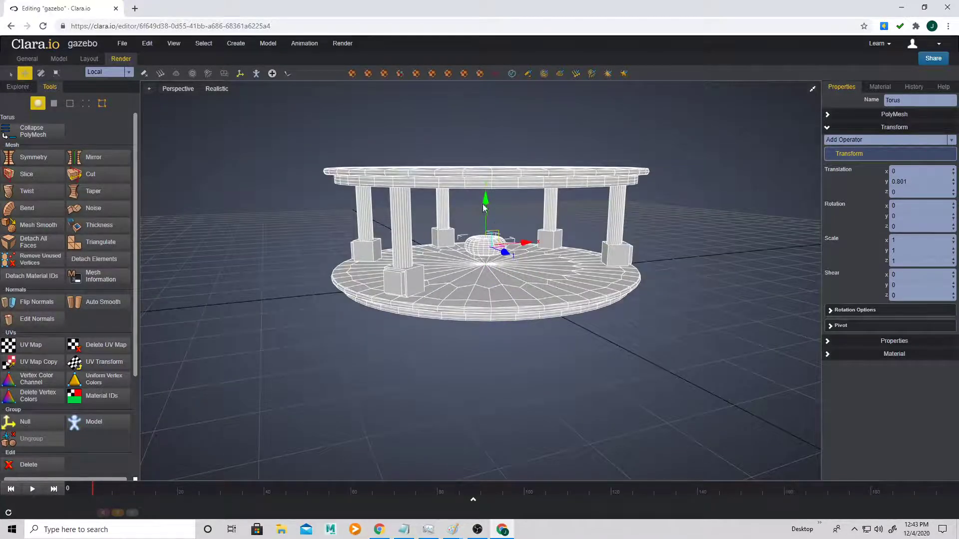
Delete the two cloned slabs resting on top of the columns
key(r)
shift+click(497, 175)
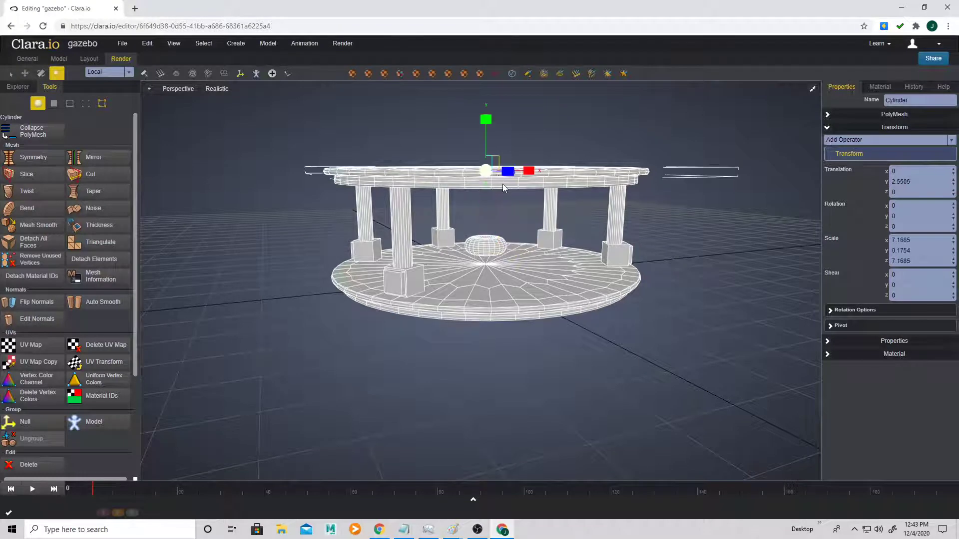
key(Delete)
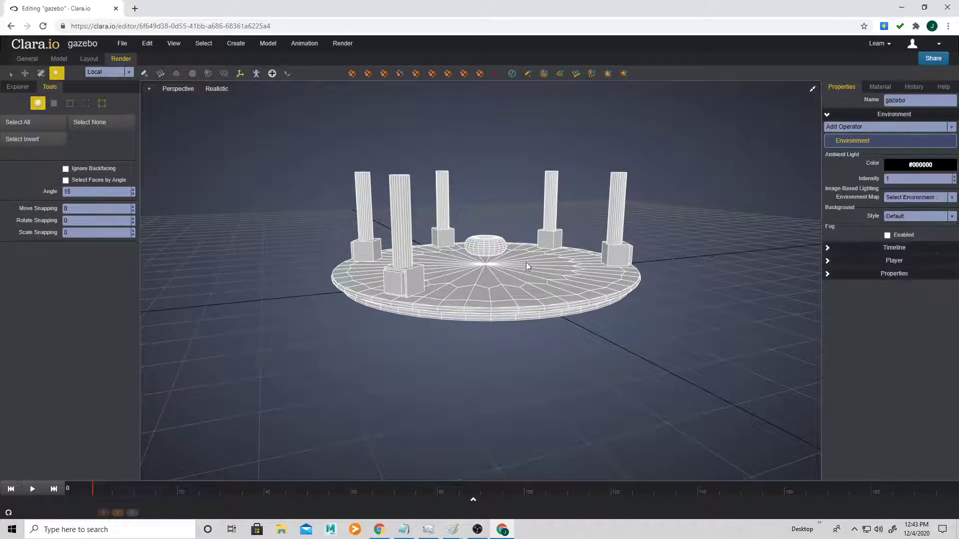
Scale up the torus to about 8.29 in X and Y and about 8.35 in Z
middle_drag(525, 262, 536, 253)
click(499, 267)
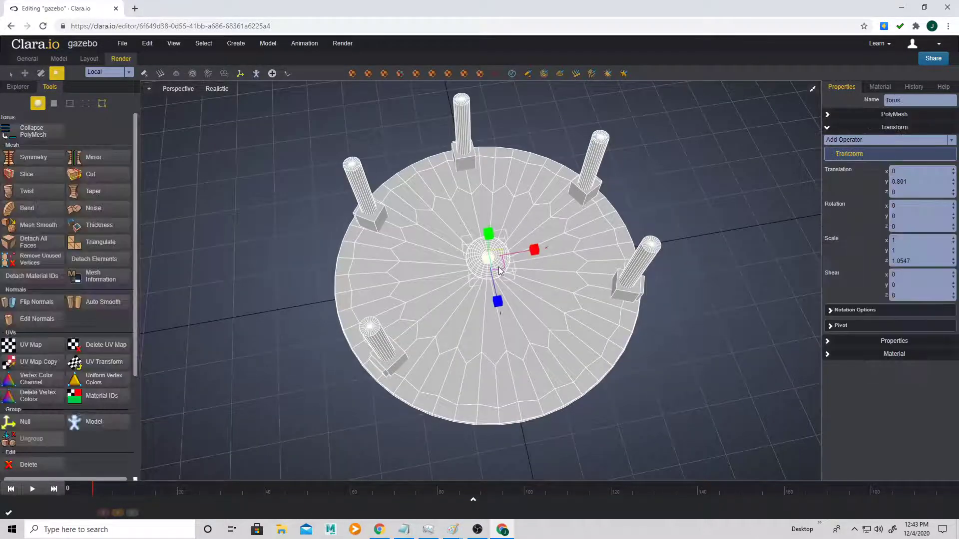
middle_drag(526, 288, 512, 300)
drag(498, 265, 504, 270)
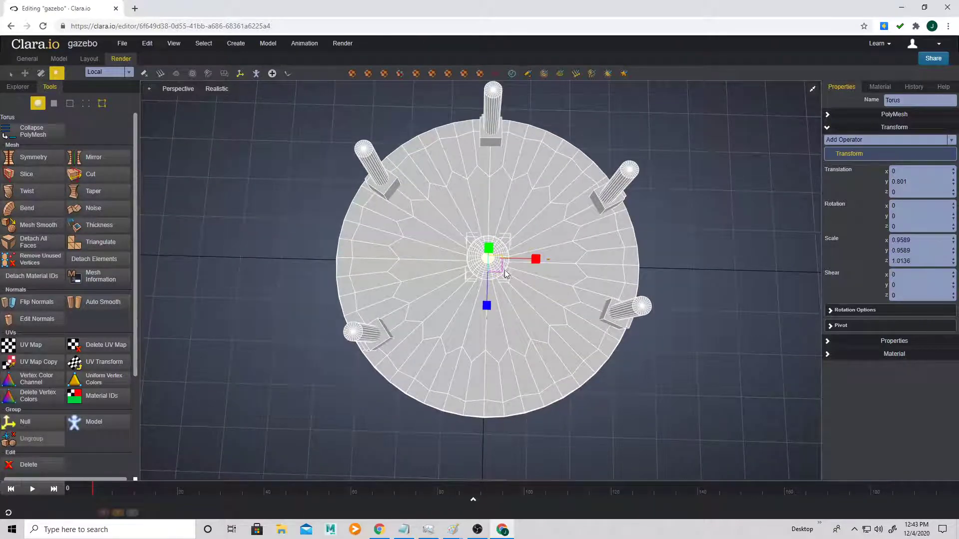
mouse_move(505, 269)
middle_down()
mouse_move(514, 259)
mouse_move(498, 258)
middle_up()
drag(490, 255, 922, 264)
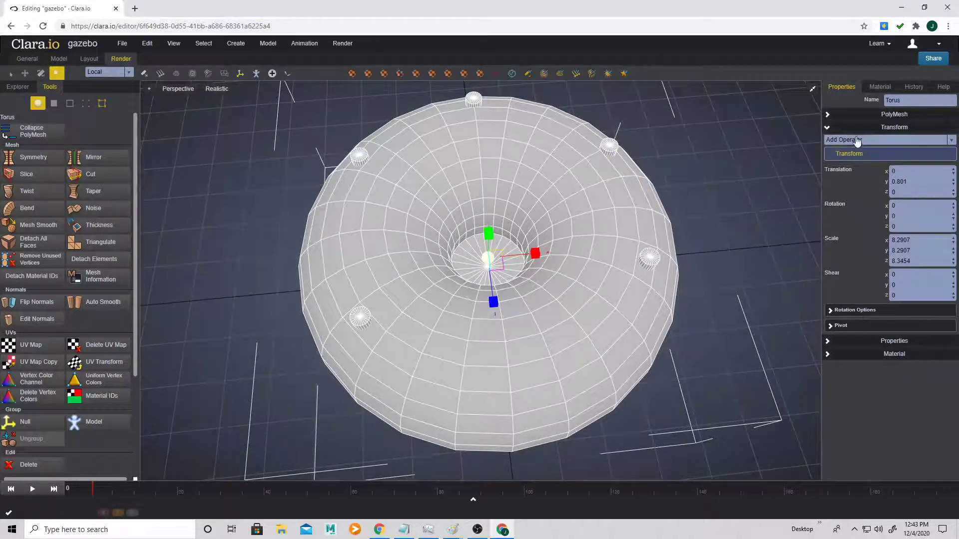
Set the torus's tube radius to 0.006 to turn it into a thin ring
click(832, 116)
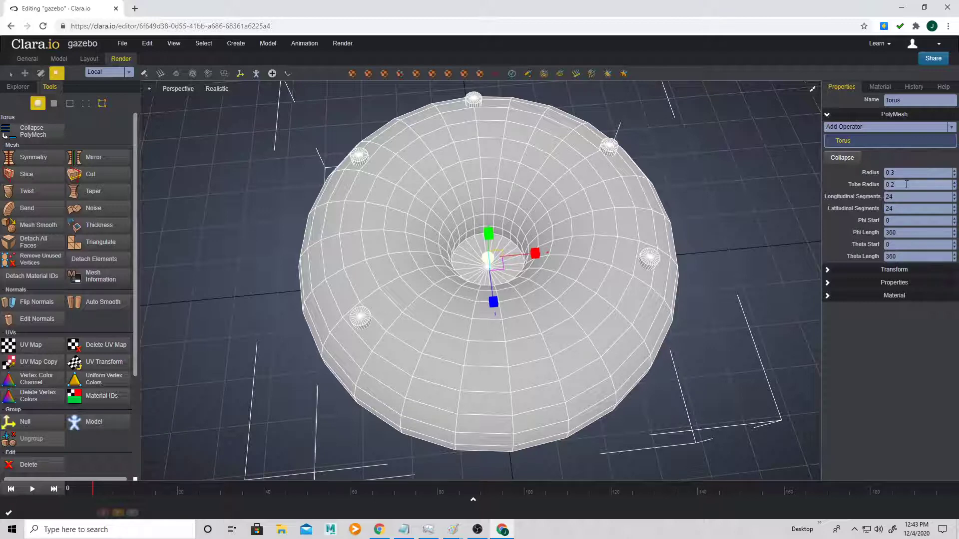
double_click(906, 184)
text(0.006)
key(Return)
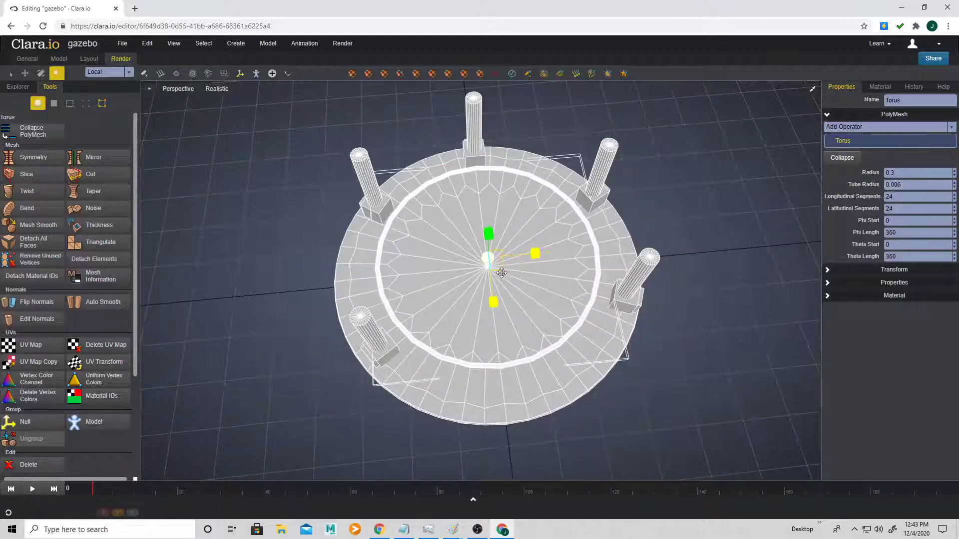
Enlarge the thin ring further so that it runs through the pedestals near the slab's rim
middle_drag(473, 295, 490, 292)
drag(493, 259, 579, 270)
middle_drag(579, 270, 308, 273)
key(w)
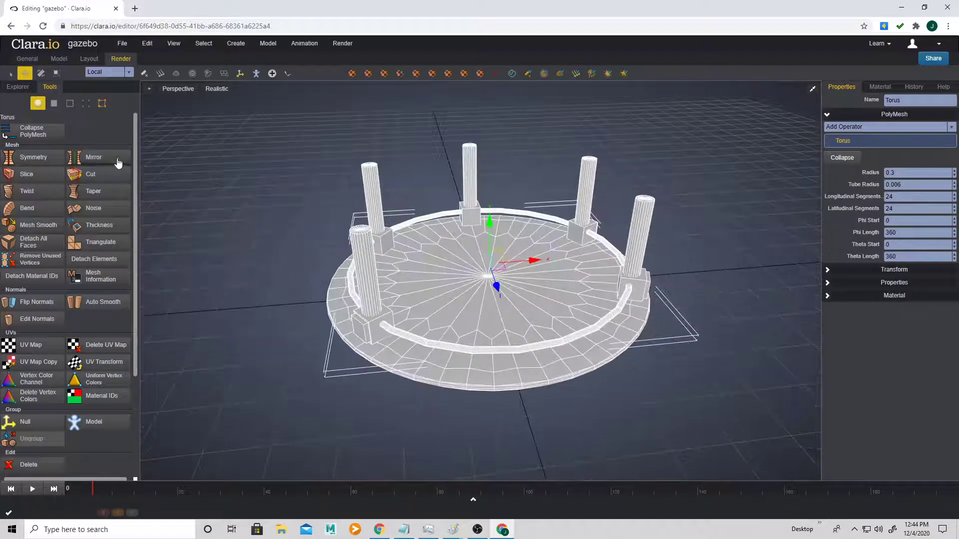
In face selection, delete the ring's faces in the entrance gap, including the stub beside the first bordering pedestal
click(54, 104)
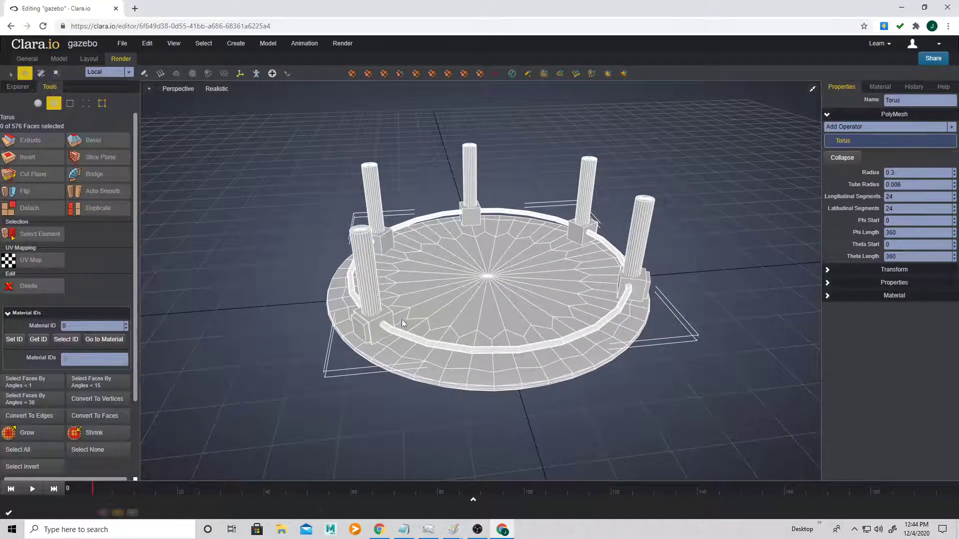
drag(589, 368, 592, 368)
key(Delete)
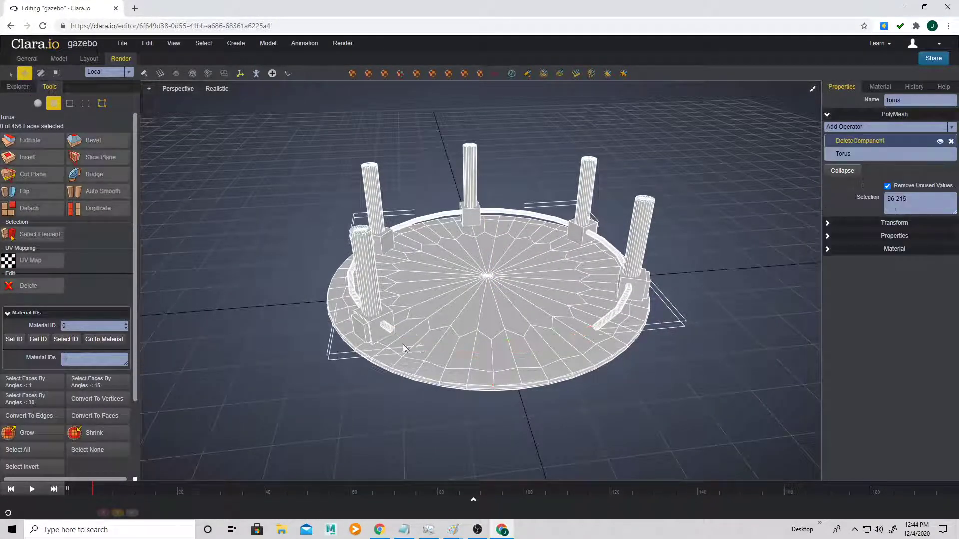
click(396, 325)
key(Delete)
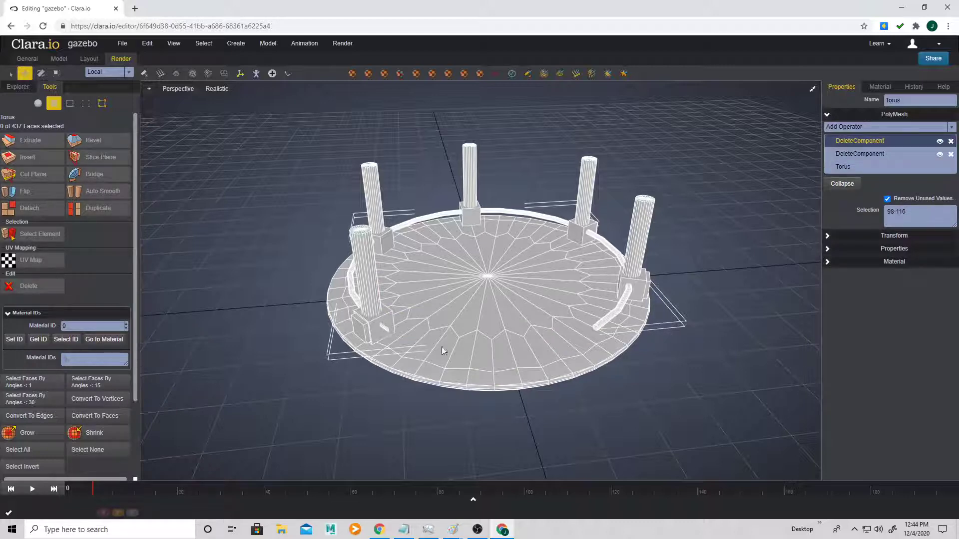
middle_drag(442, 347, 498, 384)
click(484, 402)
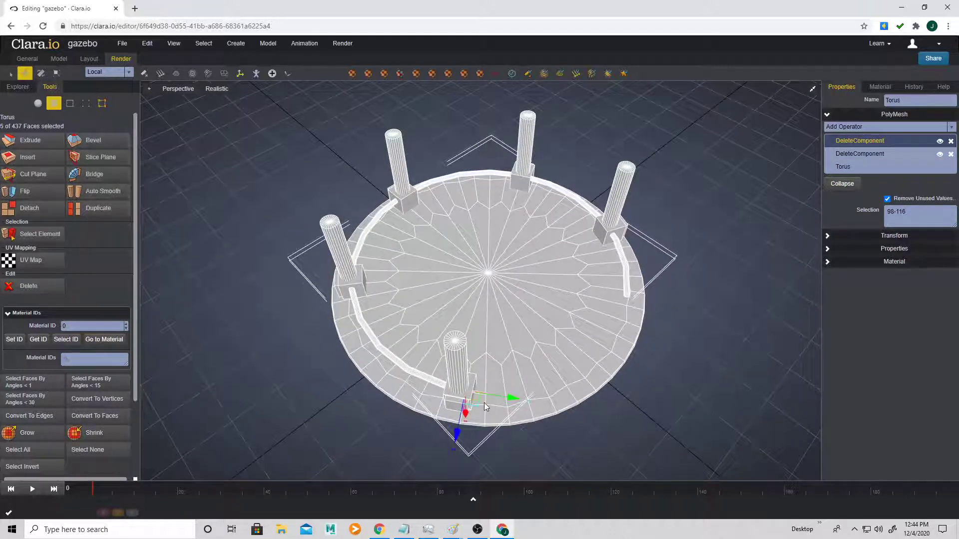
key(Delete)
Delete the ring's remaining entrance faces, back to the pedestal on the opposite side of the gap
middle_drag(597, 361, 514, 361)
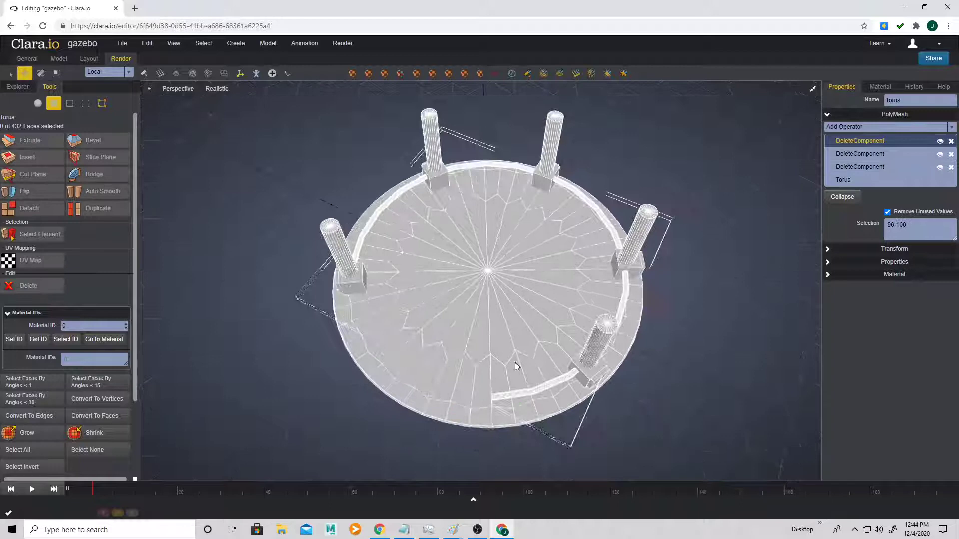
click(543, 423)
key(Delete)
middle_drag(544, 423, 533, 400)
click(534, 400)
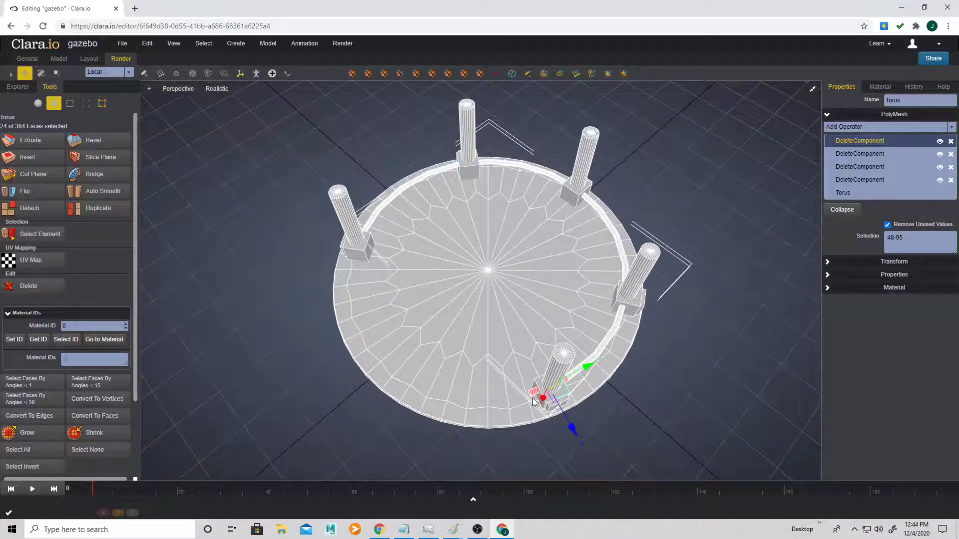
key(Delete)
middle_drag(523, 407, 517, 377)
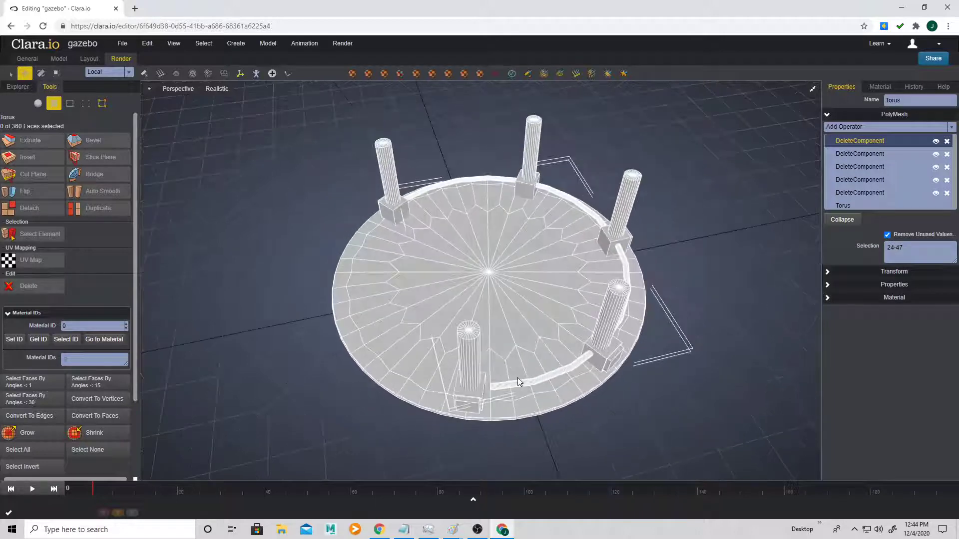
Return to object selection and scale the trimmed ring up slightly, keeping it running between the pedestals
click(37, 103)
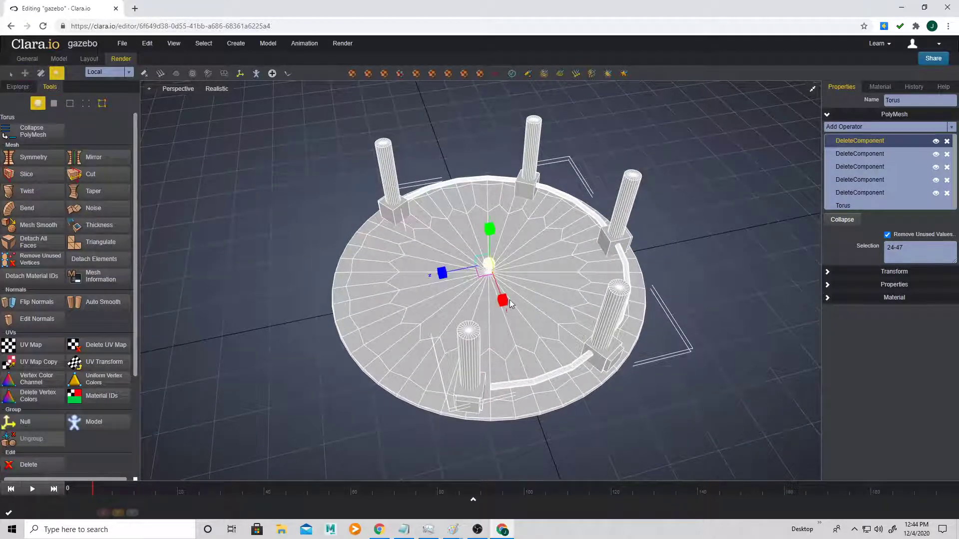
key(e)
click(497, 315)
key(super)
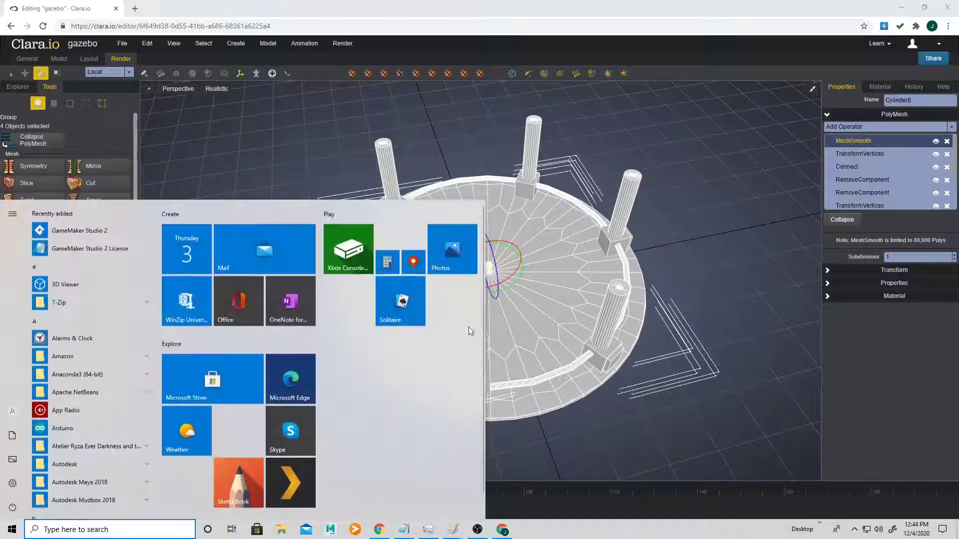
click(549, 374)
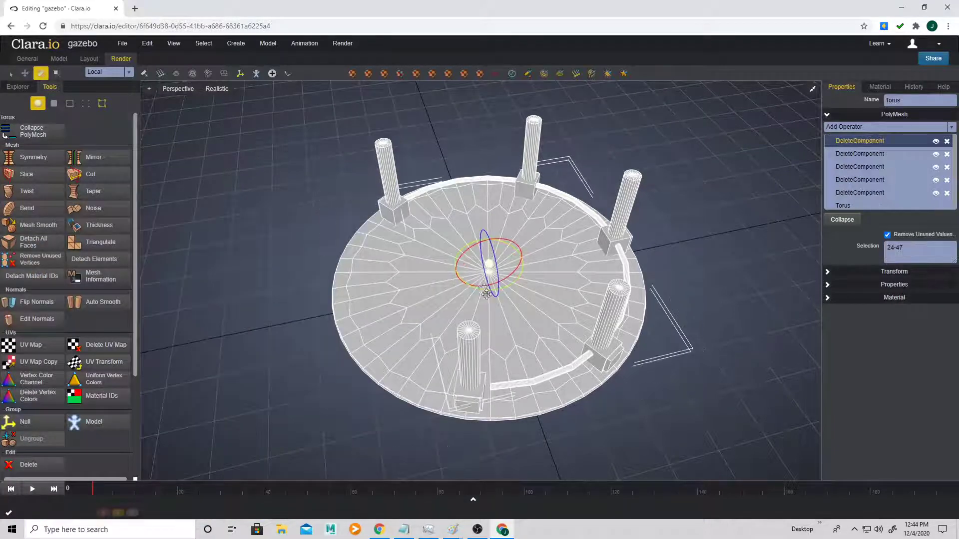
middle_drag(486, 294, 536, 331)
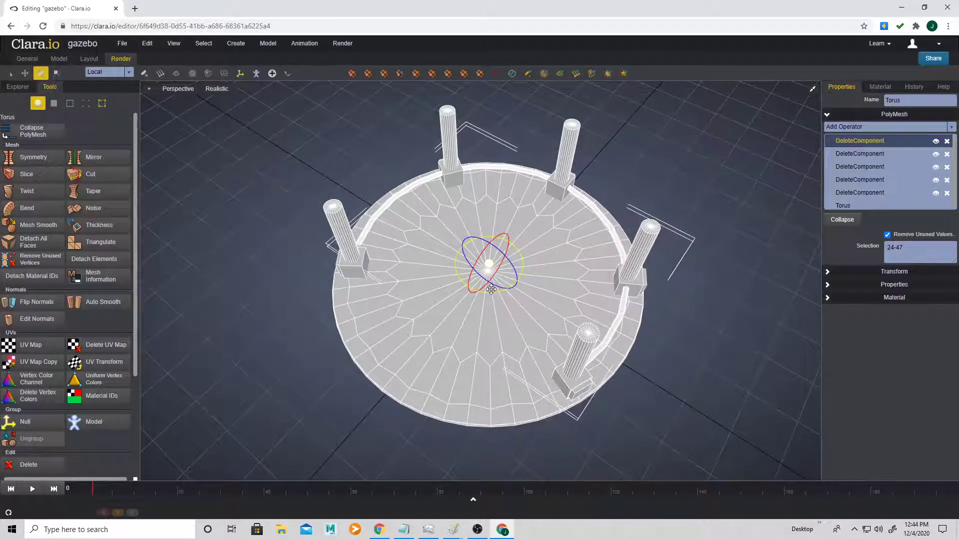
drag(491, 289, 503, 269)
key(r)
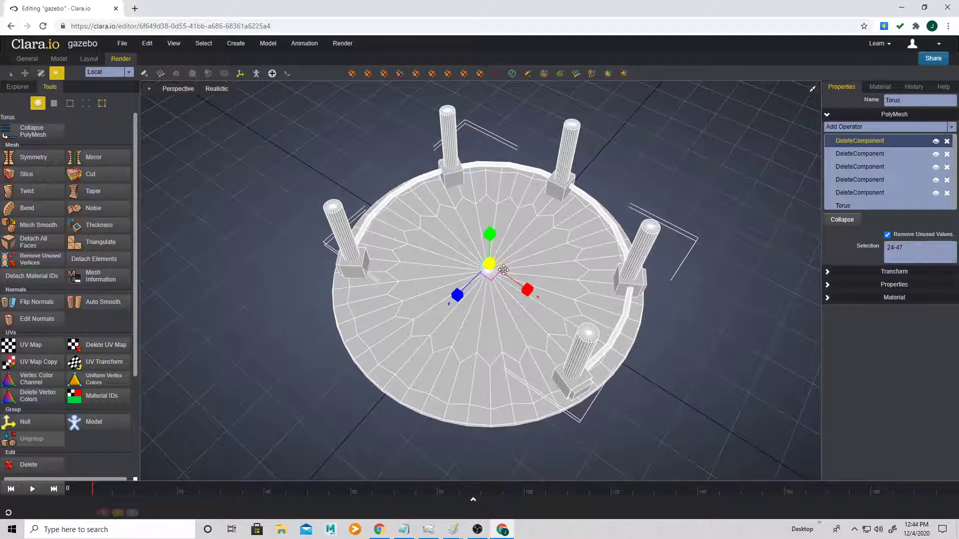
middle_drag(544, 306, 417, 294)
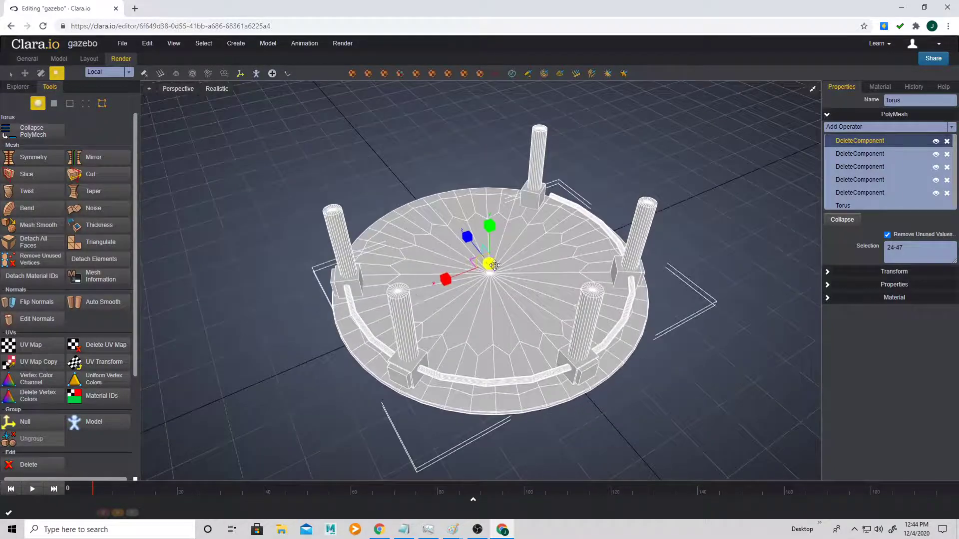
Adjust the trimmed ring's scale so that it runs through the pedestals along the slab's rim
drag(489, 267, 535, 264)
middle_drag(422, 260, 431, 291)
mouse_move(489, 265)
mouse_down()
mouse_move(499, 264)
mouse_move(481, 249)
mouse_up()
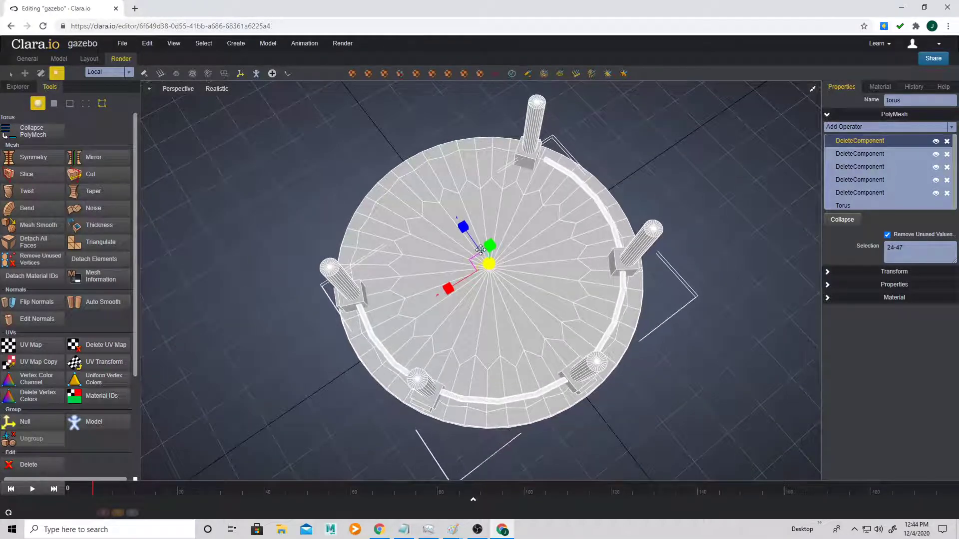
In vertex selection, move the end vertices at both open ends of the ring into the entrance pedestals, and return to object selection
click(85, 103)
middle_drag(613, 226, 566, 210)
drag(644, 240, 645, 241)
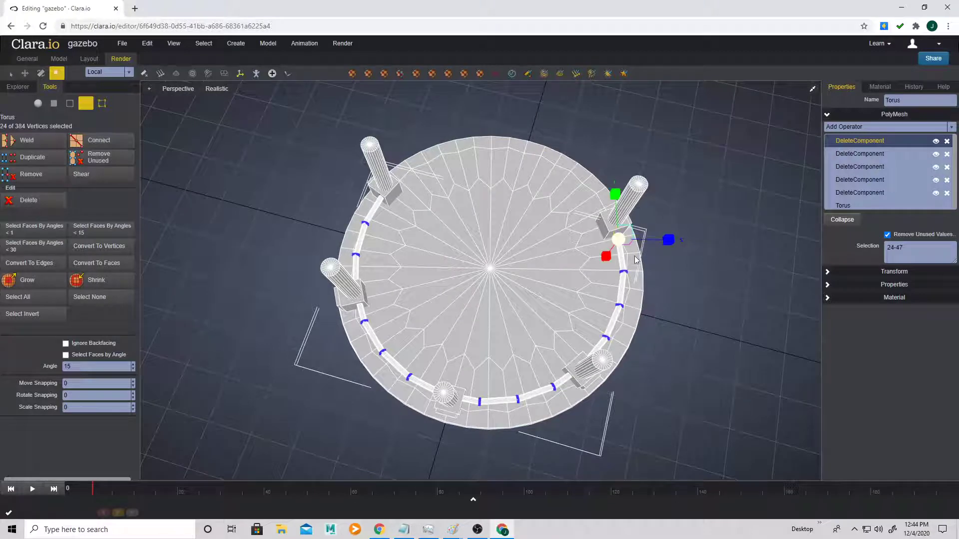
key(w)
drag(615, 201, 512, 217)
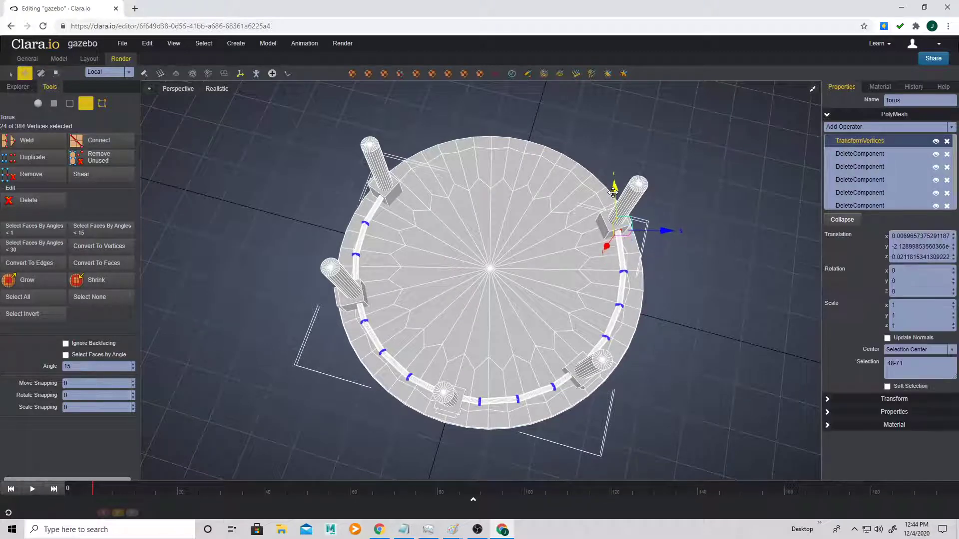
drag(351, 186, 363, 240)
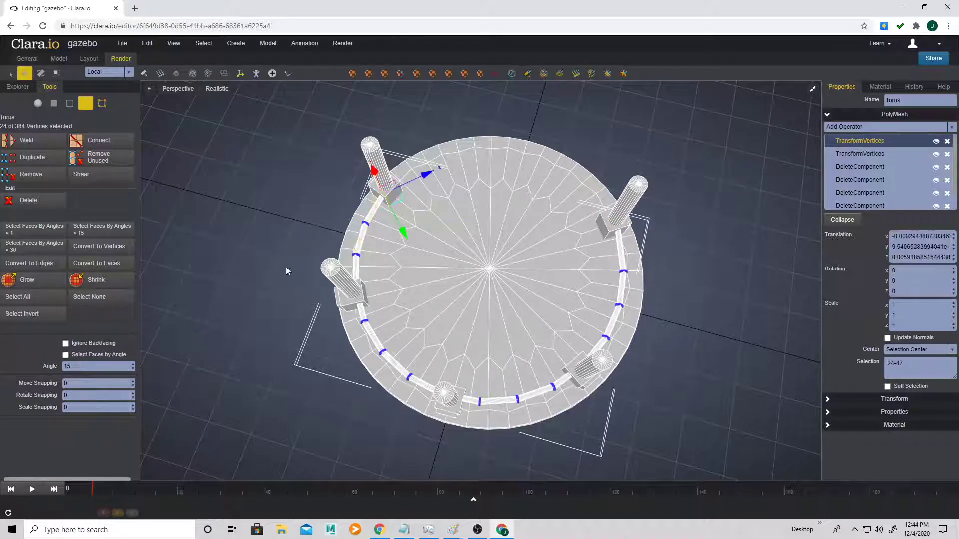
middle_drag(286, 267, 502, 340)
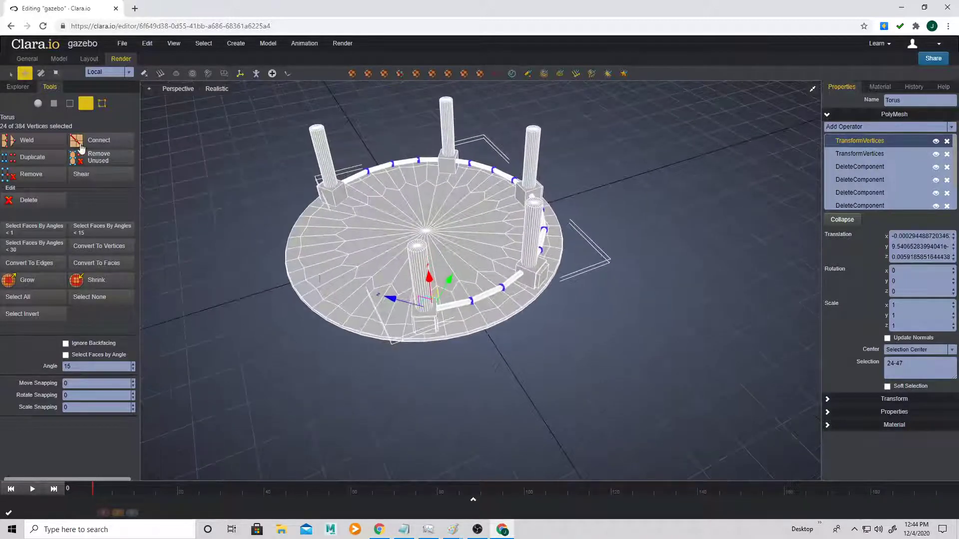
click(38, 103)
alt+drag(549, 260, 525, 368)
click(509, 323)
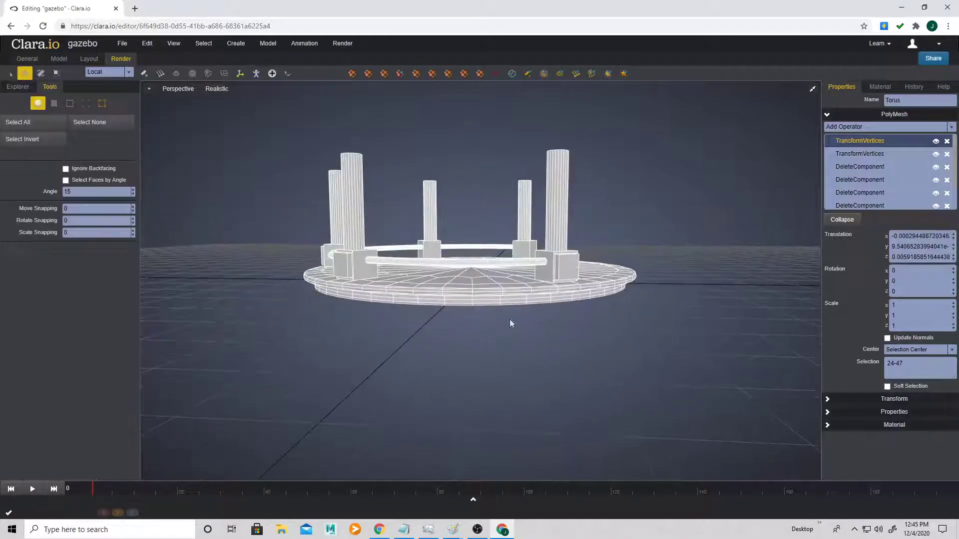
Clone the railing ring as a copy and move one of the two rings down to form the lower rail
click(485, 264)
right_click(488, 268)
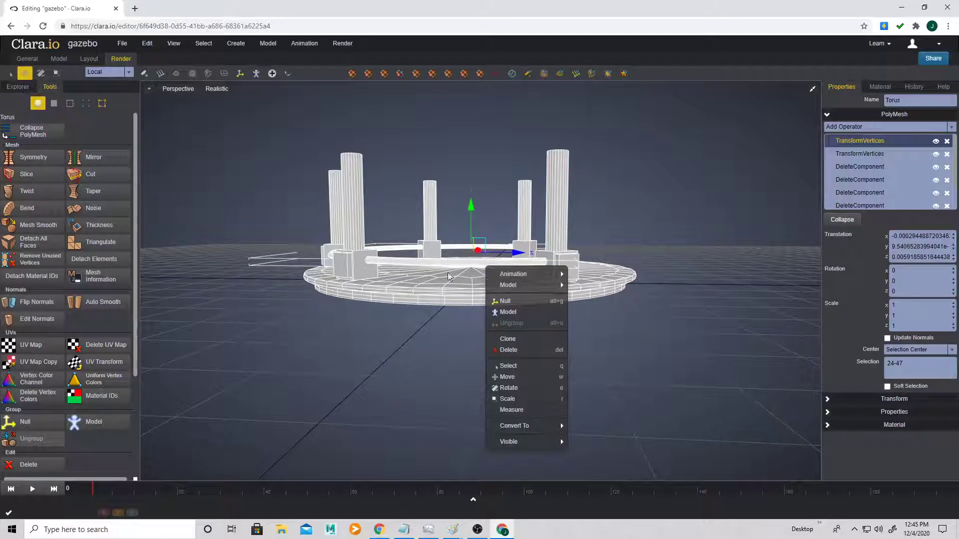
click(508, 339)
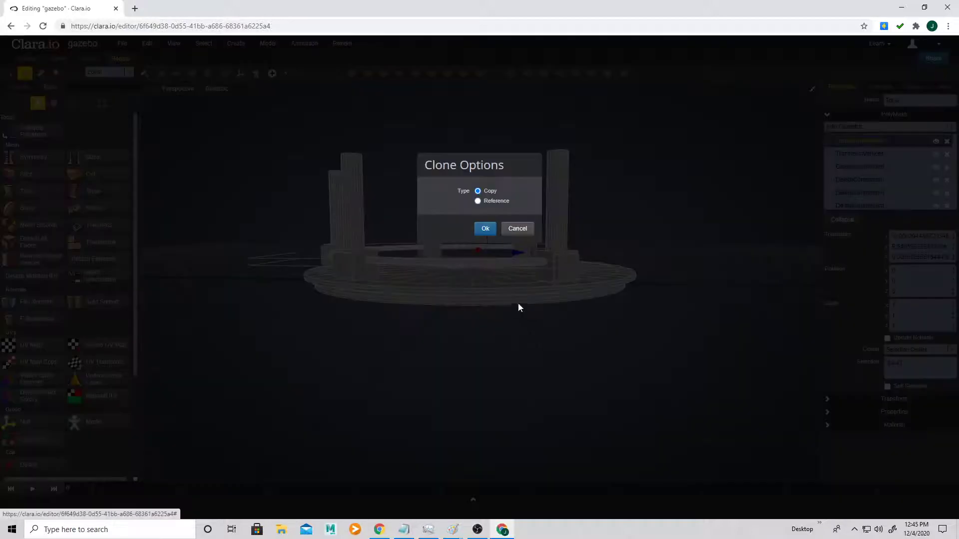
click(488, 230)
click(489, 265)
drag(471, 203, 472, 216)
Raise the upper rail slightly to widen the gap between the two rails, and deselect it
right_drag(574, 287, 400, 306)
scroll(400, 305, up, 2)
click(380, 259)
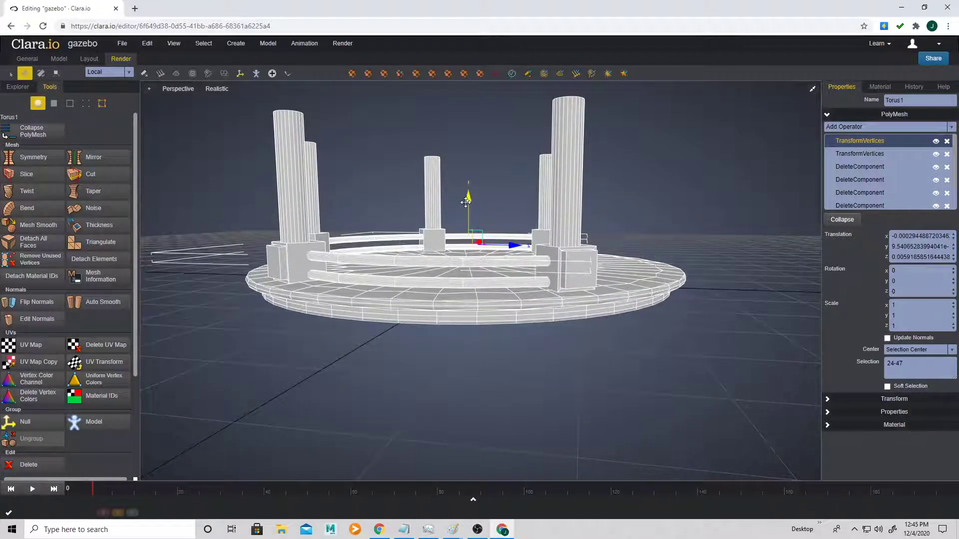
drag(467, 202, 468, 195)
right_drag(468, 209, 672, 349)
click(641, 344)
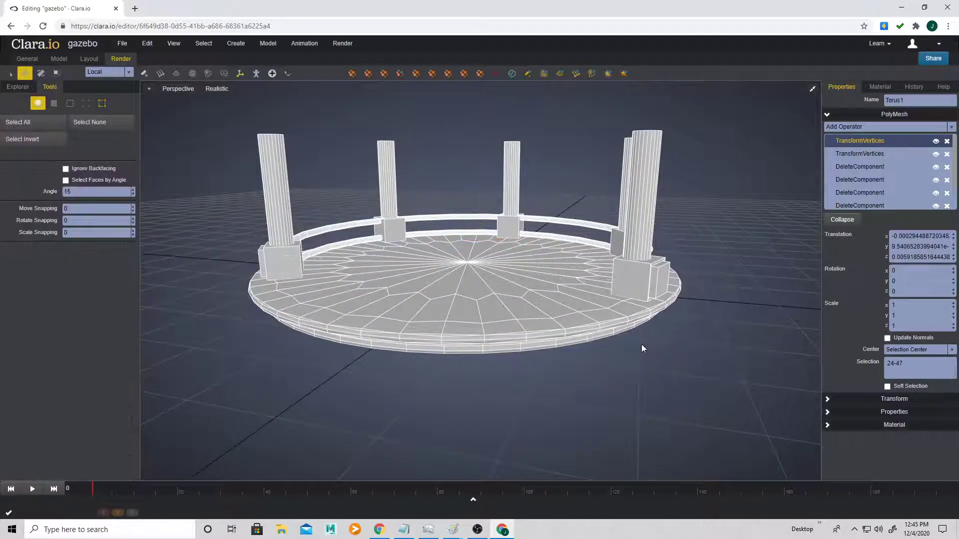
right_drag(385, 279, 625, 238)
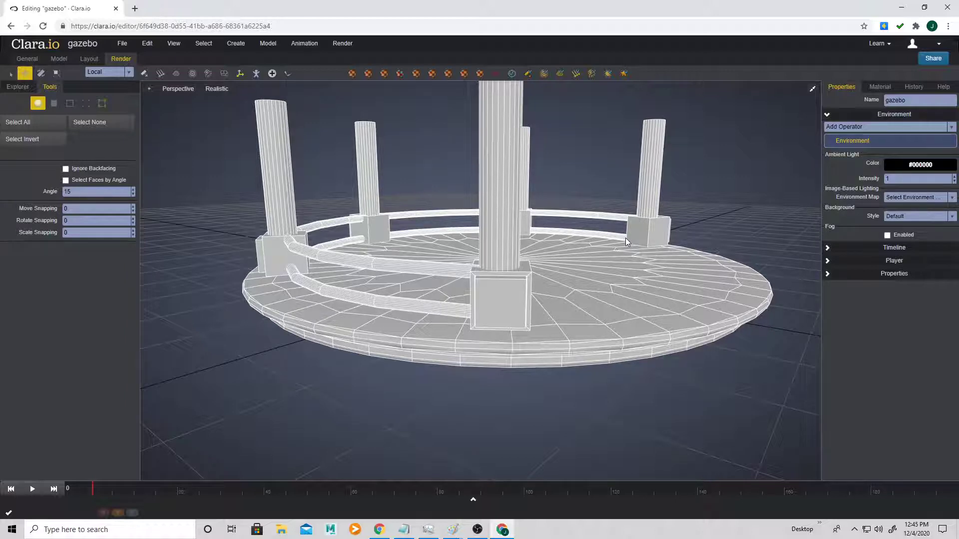
click(236, 43)
mouse_move(261, 61)
click(327, 90)
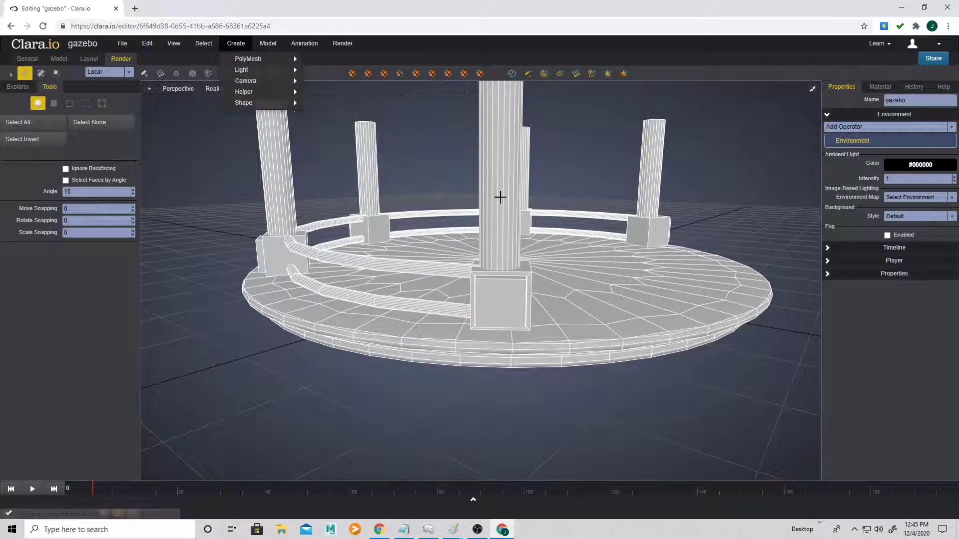
Clone the column standing on the pedestal beside the entrance as a copy
scroll(494, 220, down, 2)
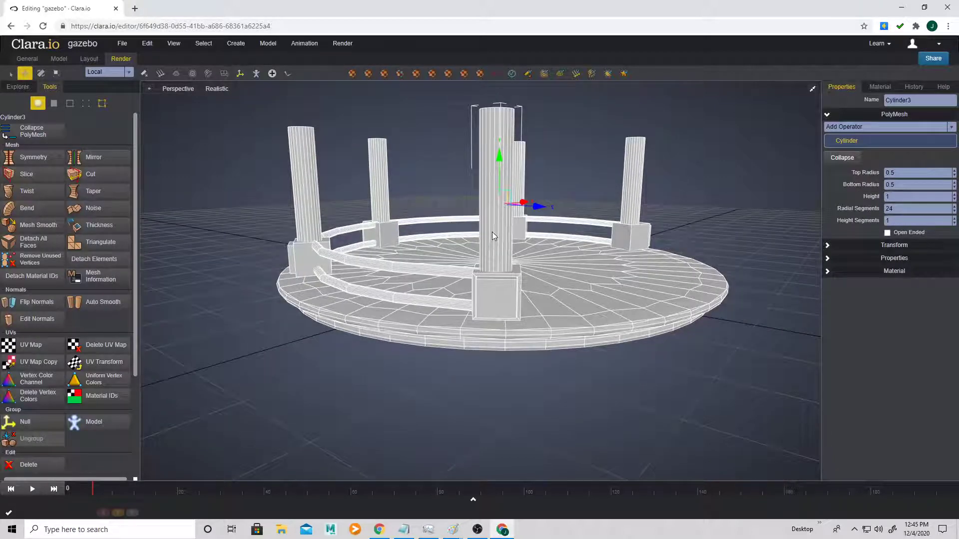
right_click(487, 217)
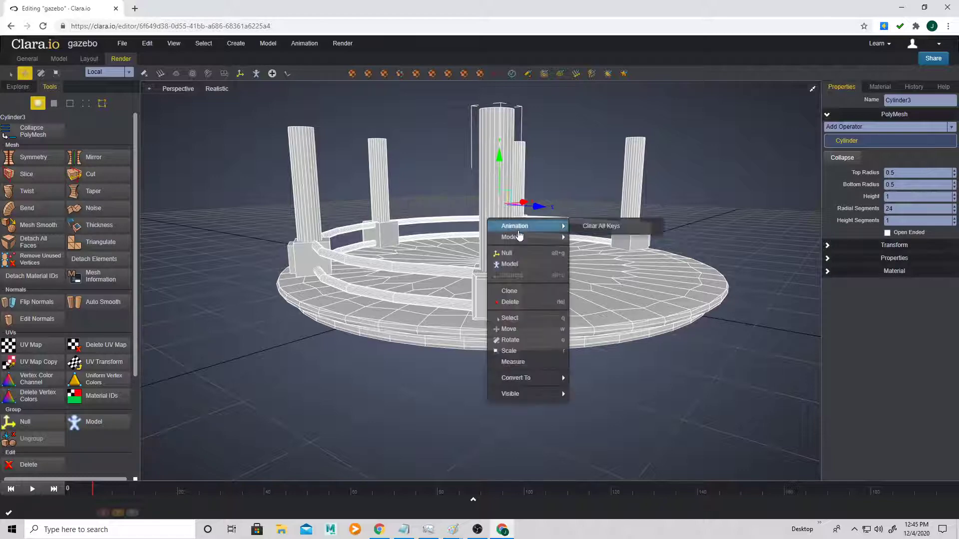
click(529, 290)
click(485, 231)
Move one of the two overlapping columns inward off its pedestal, lower it through the slab, and deselect it
middle_drag(571, 252, 497, 259)
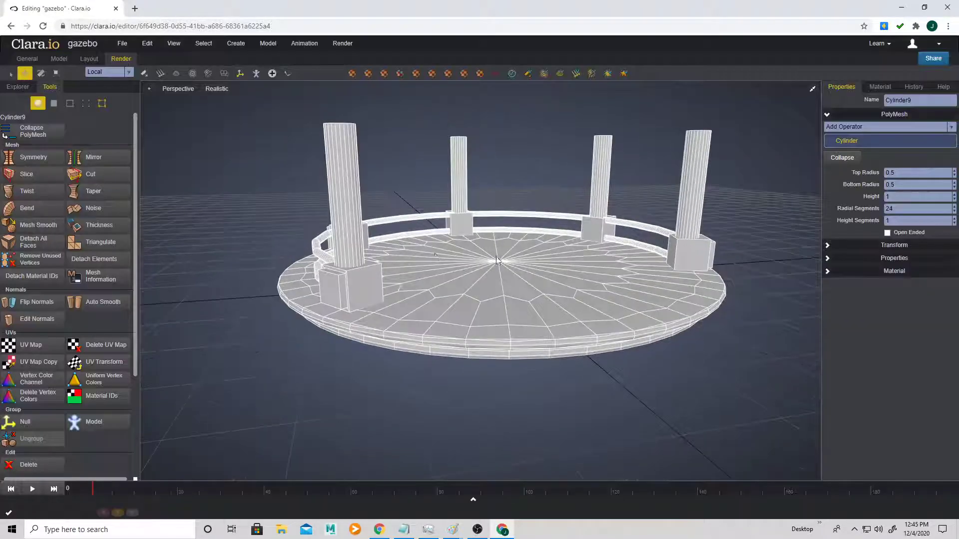
middle_drag(350, 228, 524, 225)
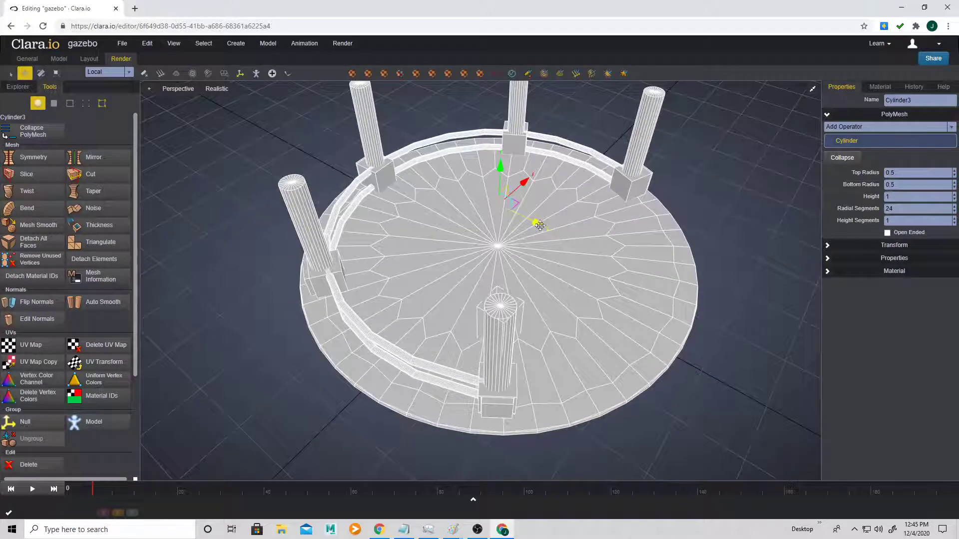
drag(526, 223, 508, 218)
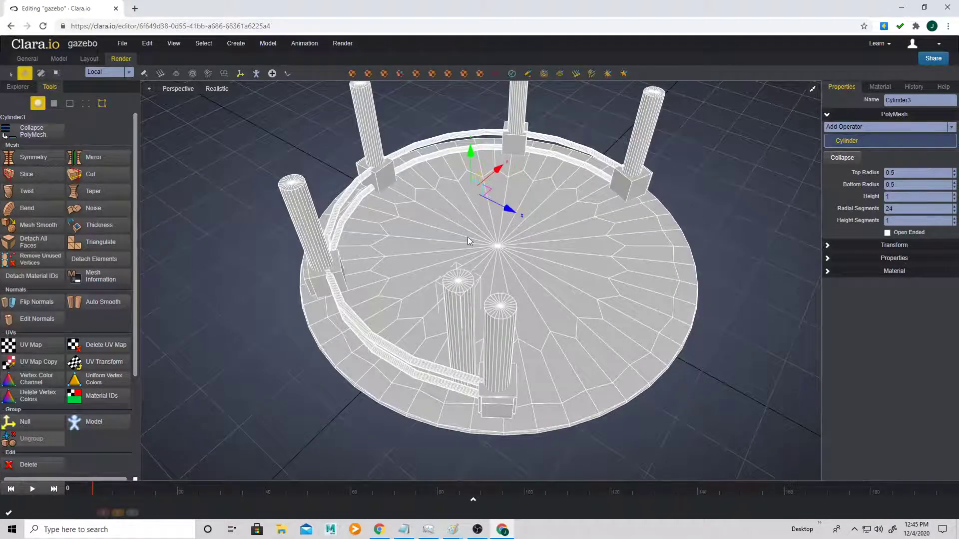
middle_drag(468, 237, 480, 236)
drag(468, 154, 466, 193)
key(Escape)
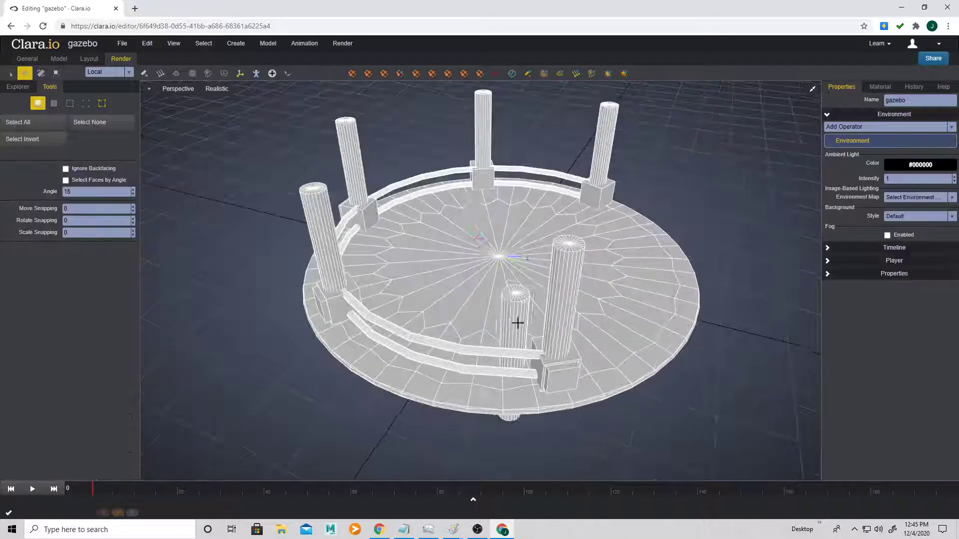
Select the lowered column and center its pivots in its transform settings
click(517, 323)
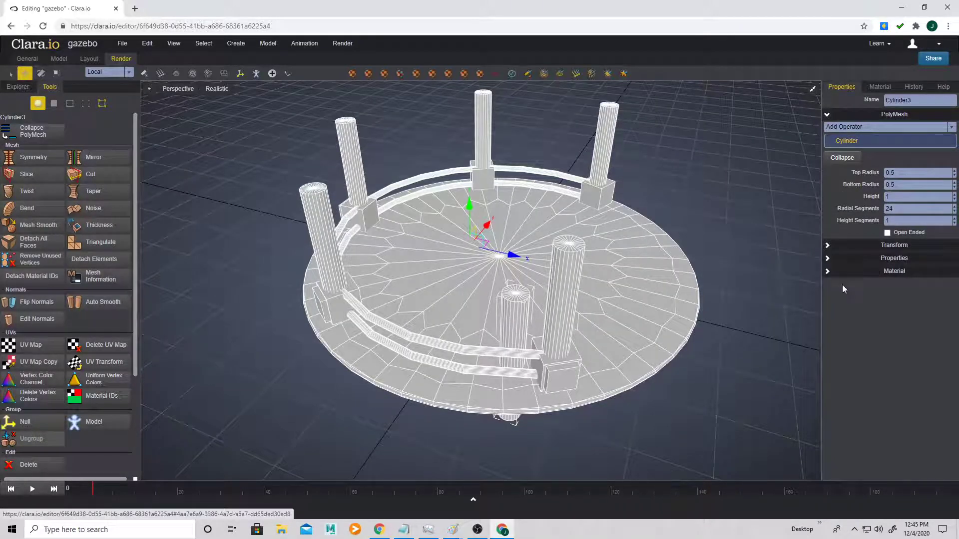
click(827, 245)
click(834, 327)
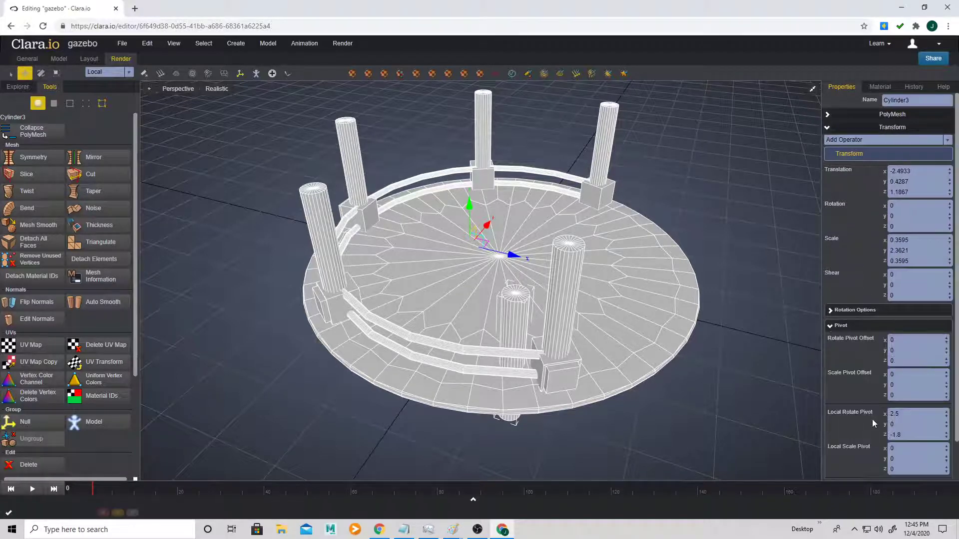
scroll(872, 419, down, 1)
click(846, 444)
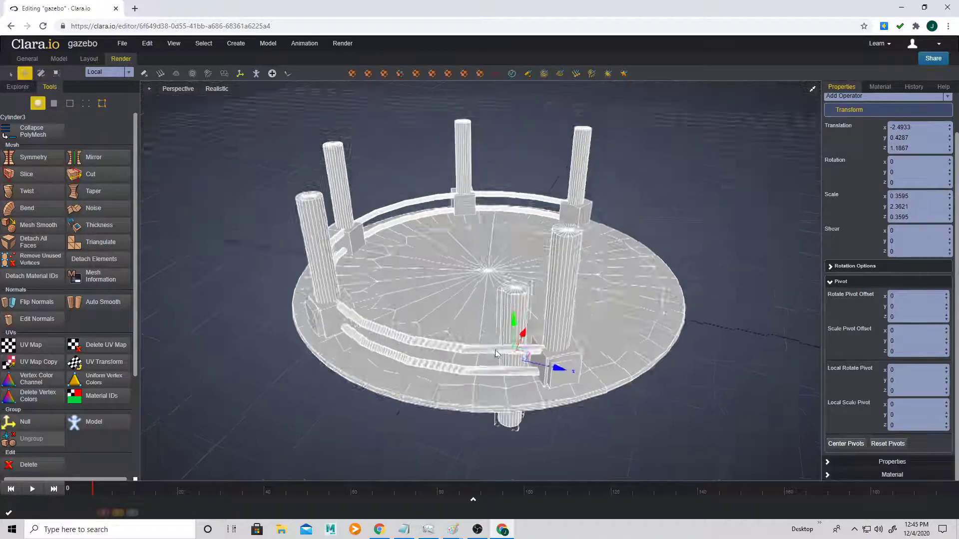
Move the column out past the slab's rim and scale it down uniformly to a thin post with a Y scale of about 0.6
middle_drag(499, 298, 505, 344)
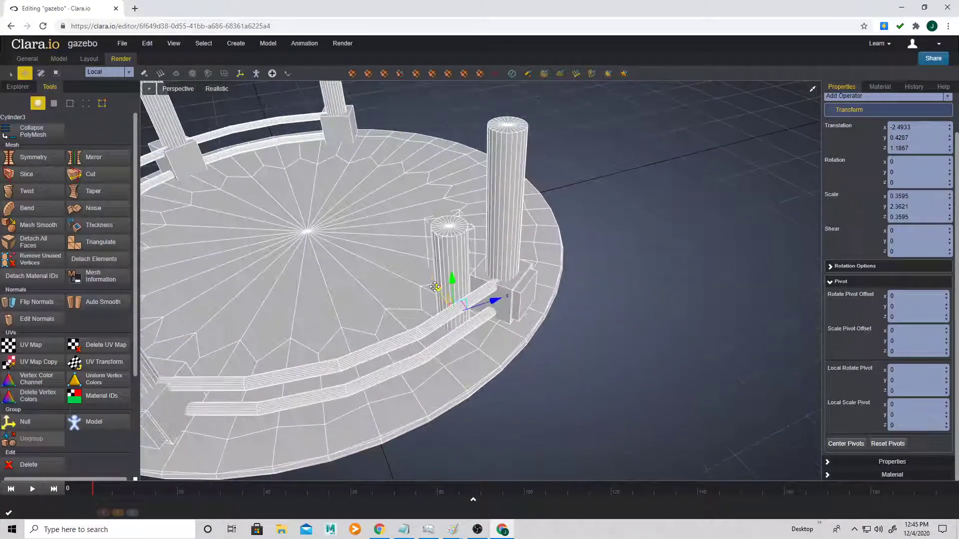
drag(434, 287, 491, 377)
middle_drag(534, 380, 520, 321)
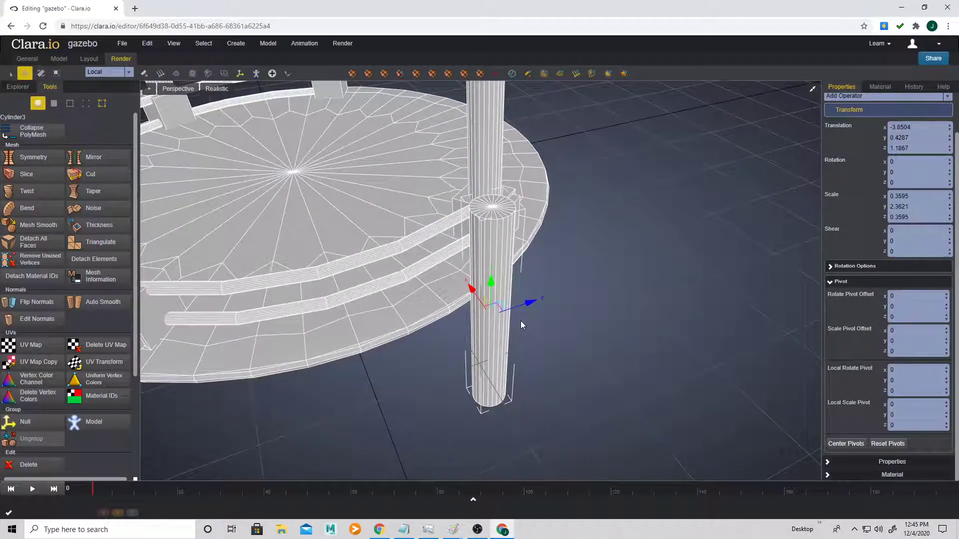
key(r)
drag(490, 315, 505, 391)
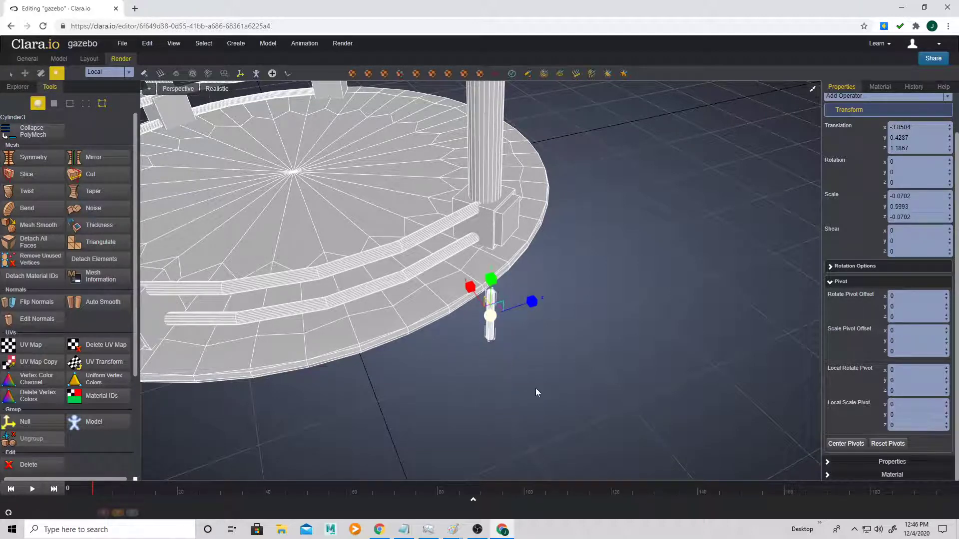
Move the thin post back to the rails beside the entrance pedestal, at about X -2.74 and Y 0.6
key(w)
middle_drag(514, 335, 493, 371)
drag(467, 287, 386, 218)
middle_drag(386, 219, 480, 271)
mouse_move(465, 262)
mouse_down()
mouse_move(470, 219)
mouse_move(468, 256)
mouse_up()
scroll(482, 262, up, 2)
Scale the post into a baluster between the two rails, about 0.1 thick and 0.43 in Y scale
key(r)
middle_drag(469, 256, 508, 305)
scroll(507, 305, down, 3)
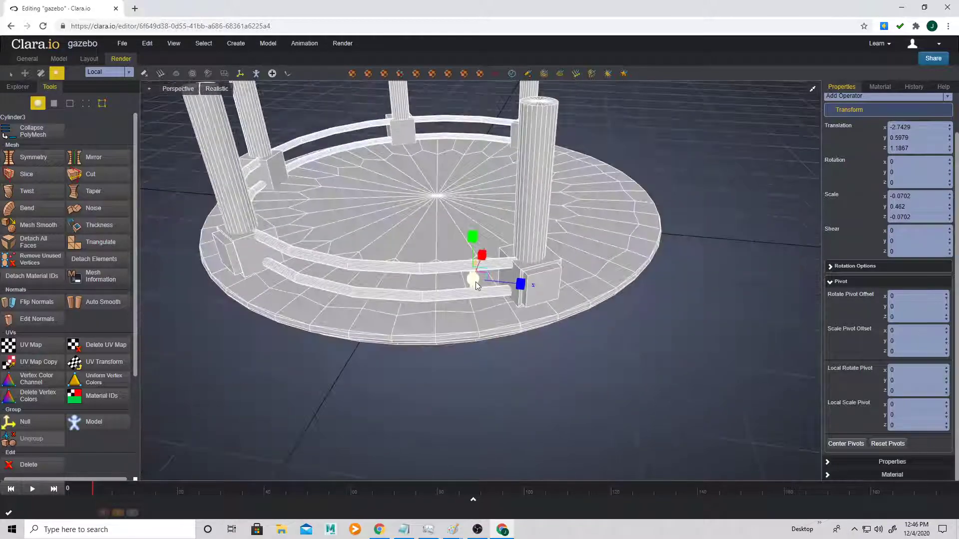
drag(475, 281, 514, 334)
middle_drag(555, 364, 555, 323)
click(484, 290)
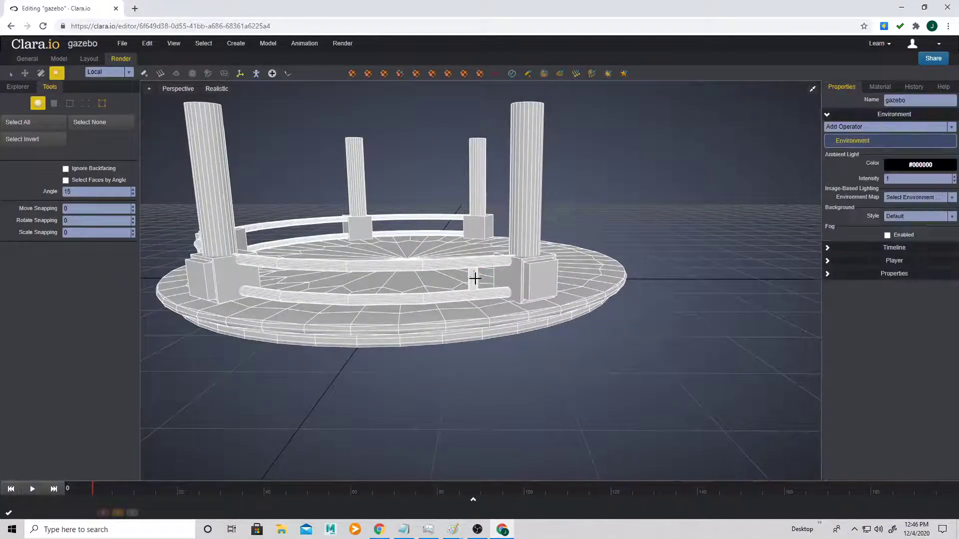
Move the baluster's local rotate pivot to the gazebo's center by setting it to X 2.8 and Z -1.2
click(178, 90)
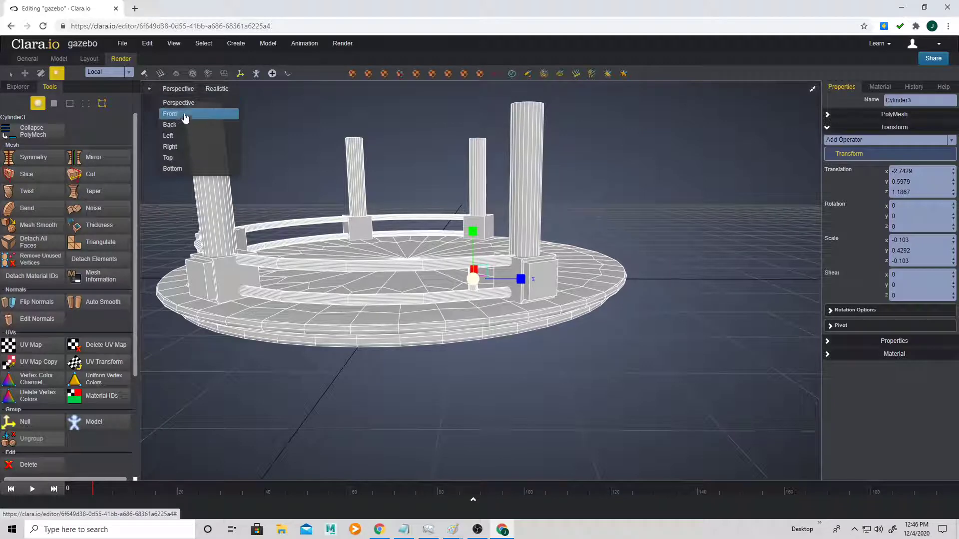
click(170, 158)
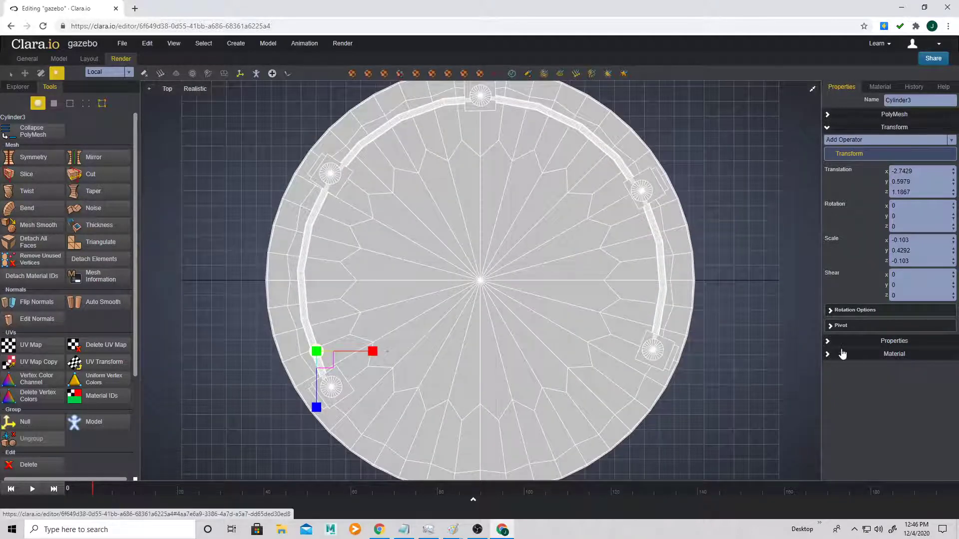
click(828, 341)
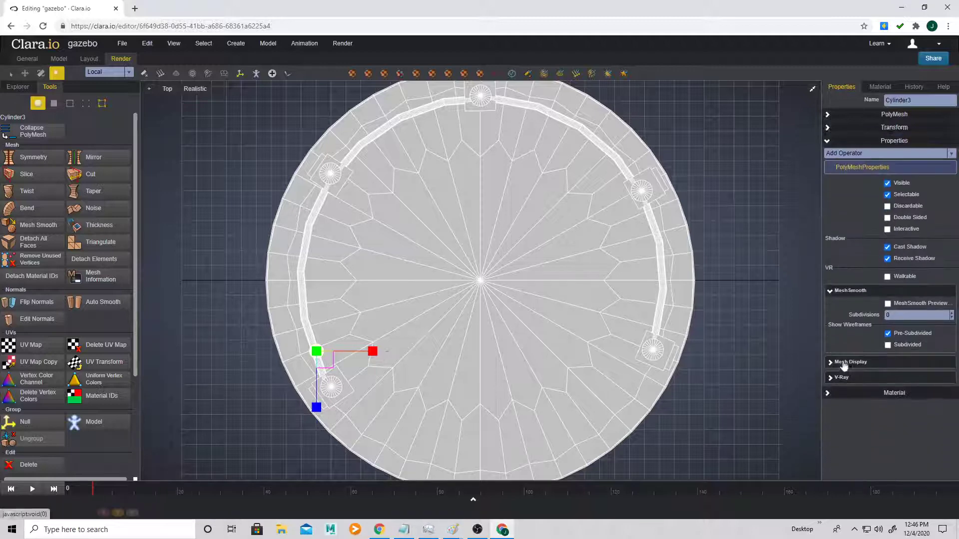
click(831, 127)
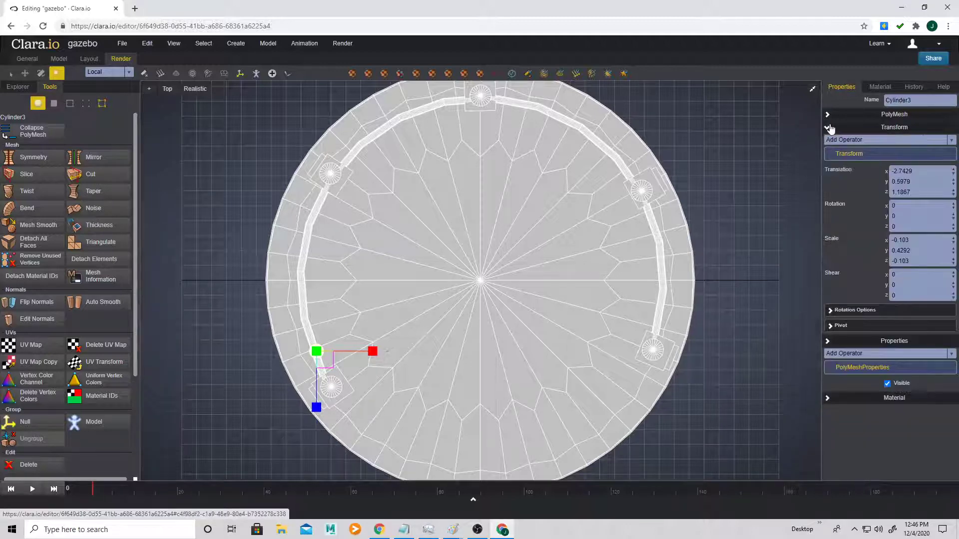
click(834, 326)
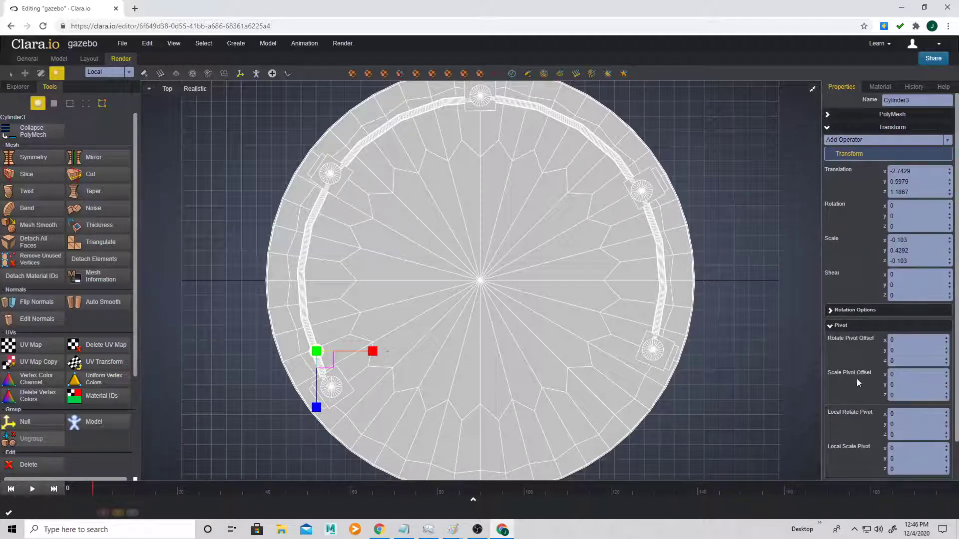
scroll(856, 378, down, 1)
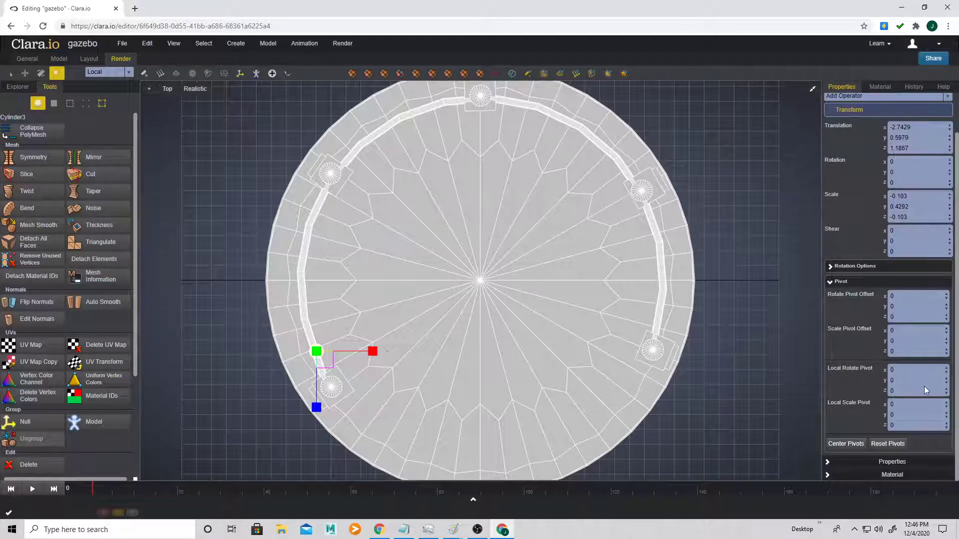
click(948, 372)
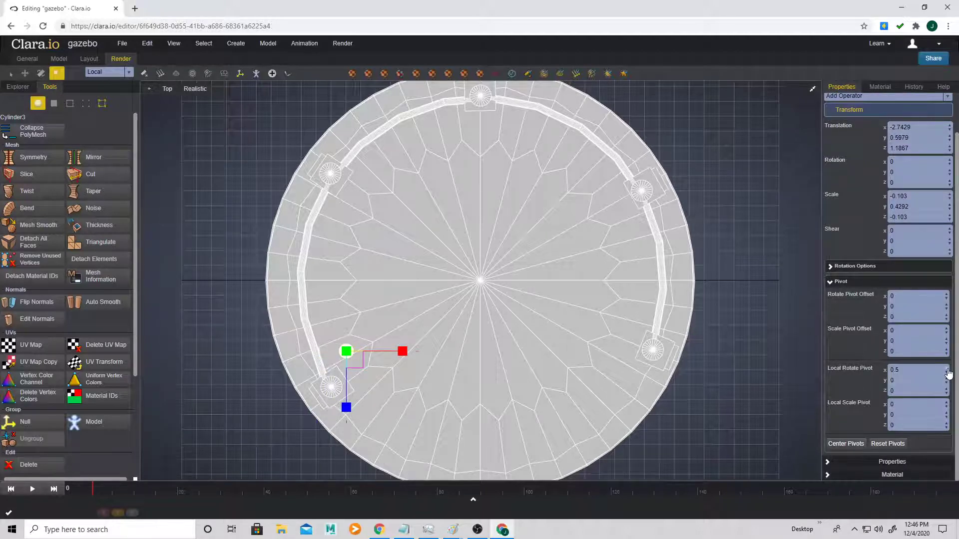
click(948, 372)
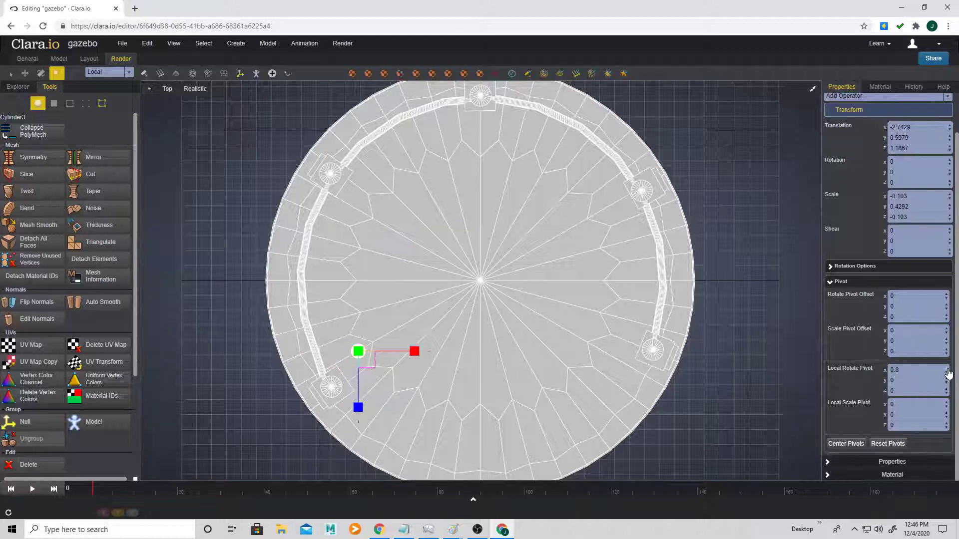
click(949, 372)
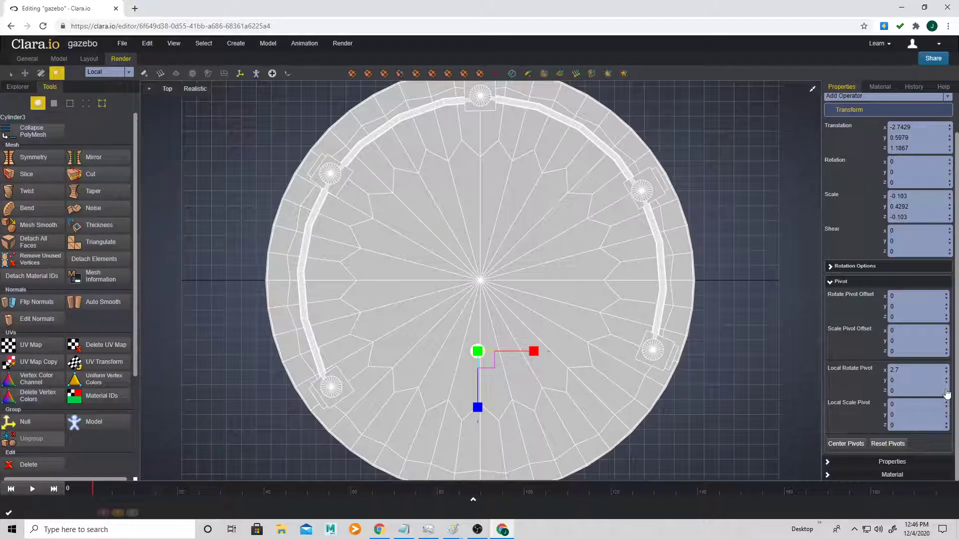
click(946, 394)
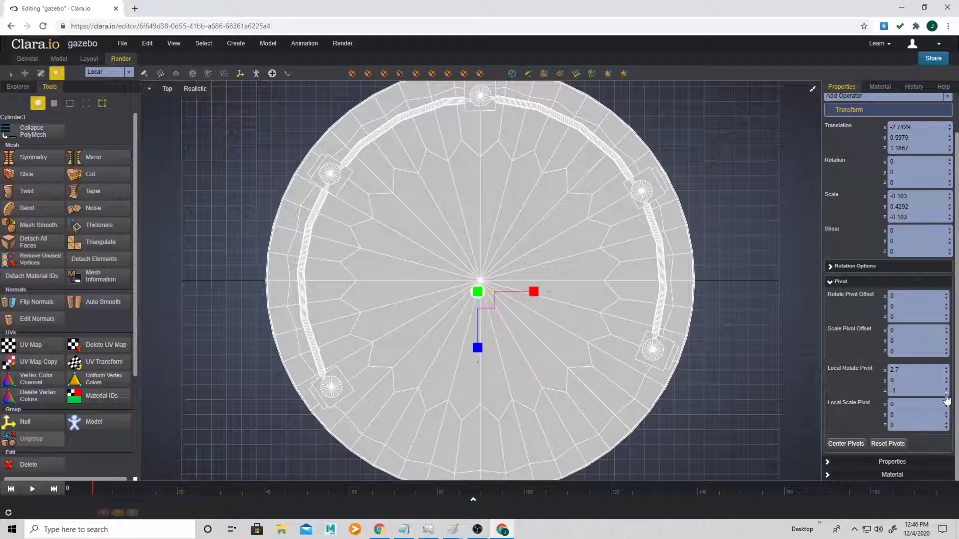
click(946, 397)
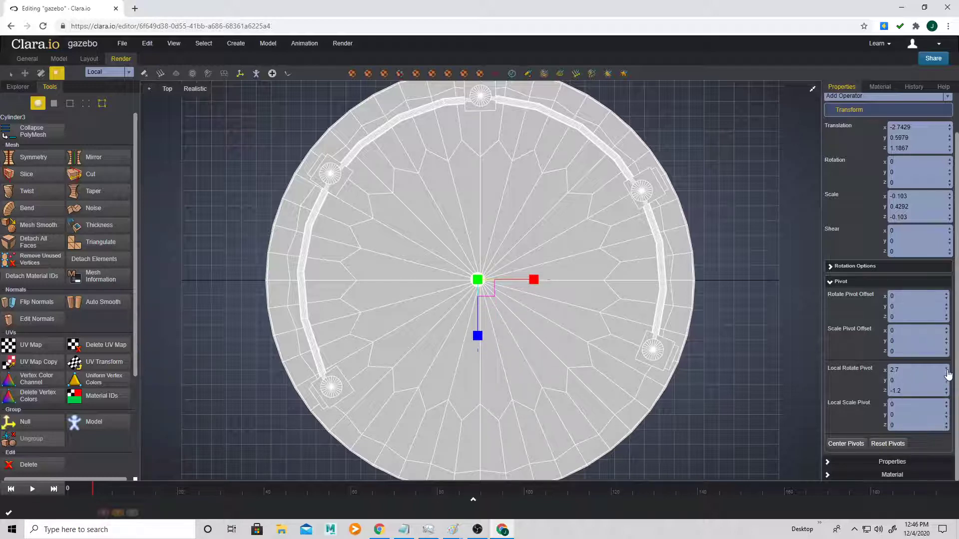
click(946, 370)
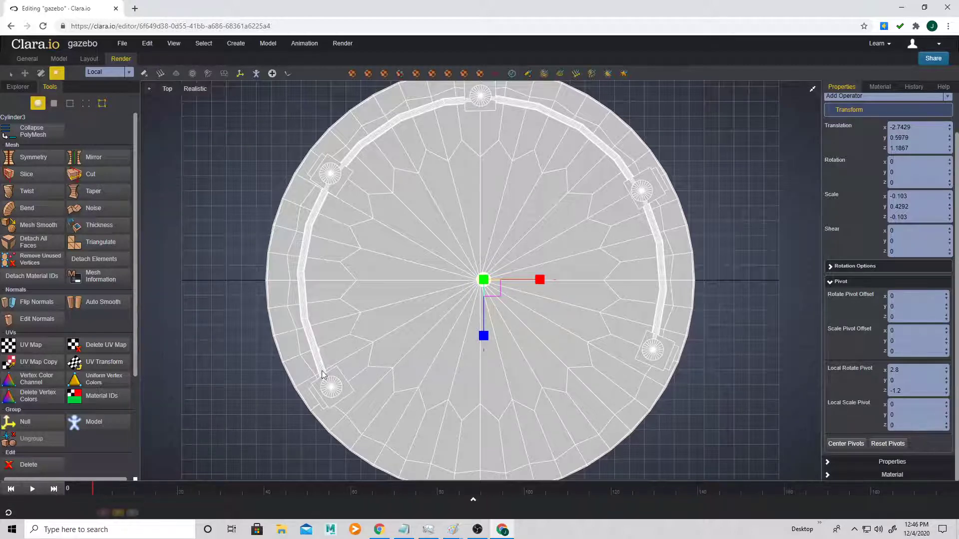
Clone the baluster in place
right_click(312, 342)
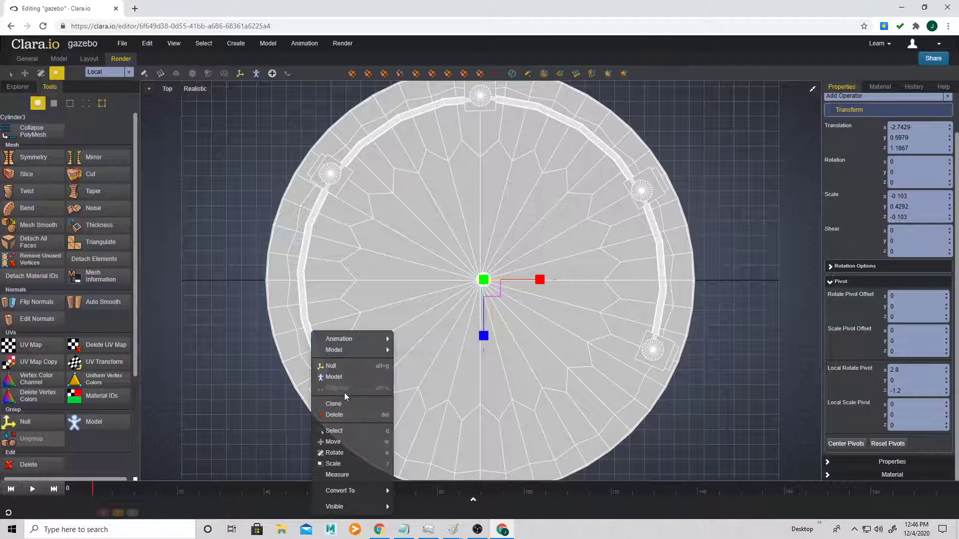
click(345, 406)
click(485, 229)
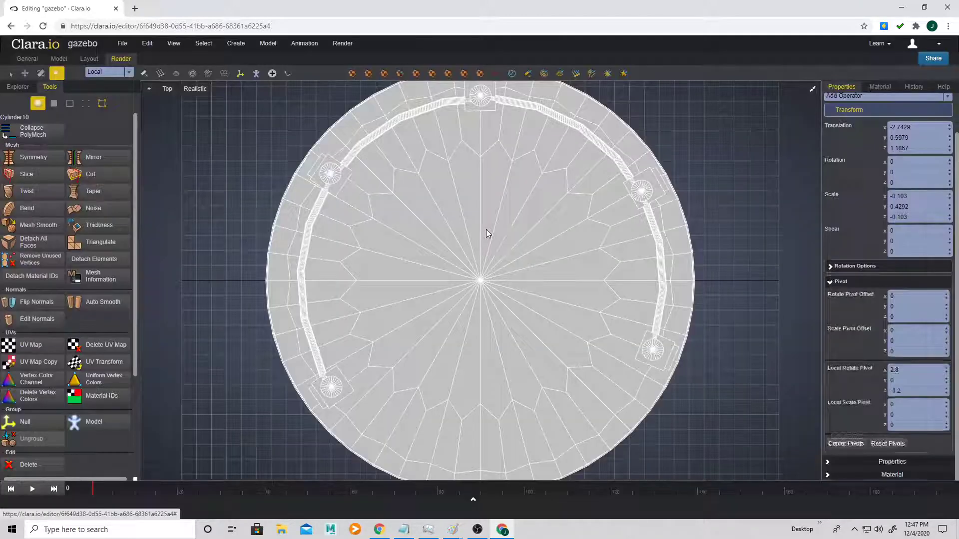
click(299, 288)
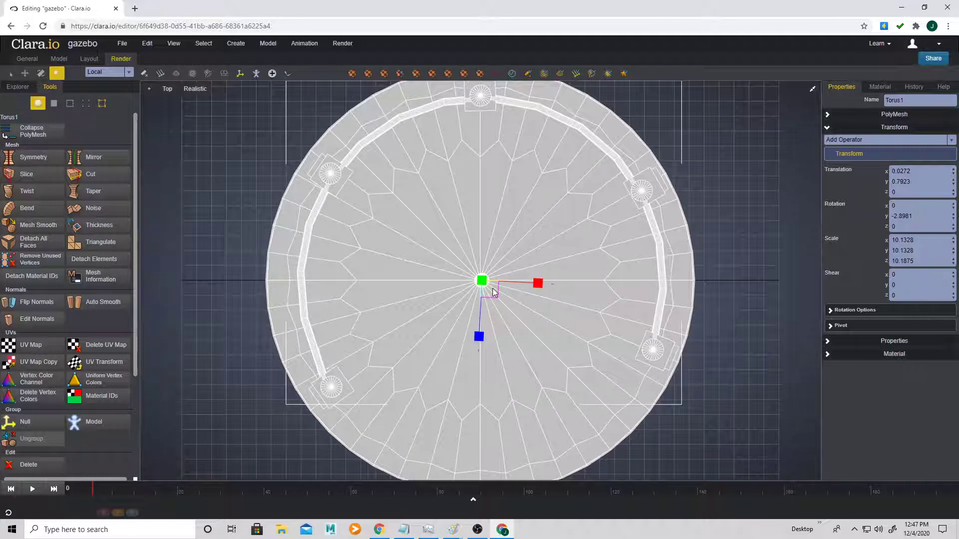
key(w)
drag(480, 328, 474, 525)
scroll(495, 425, down, 3)
scroll(493, 455, down, 4)
key(ctrl+z)
key(ctrl+z)
key(ctrl+z)
scroll(396, 341, up, 4)
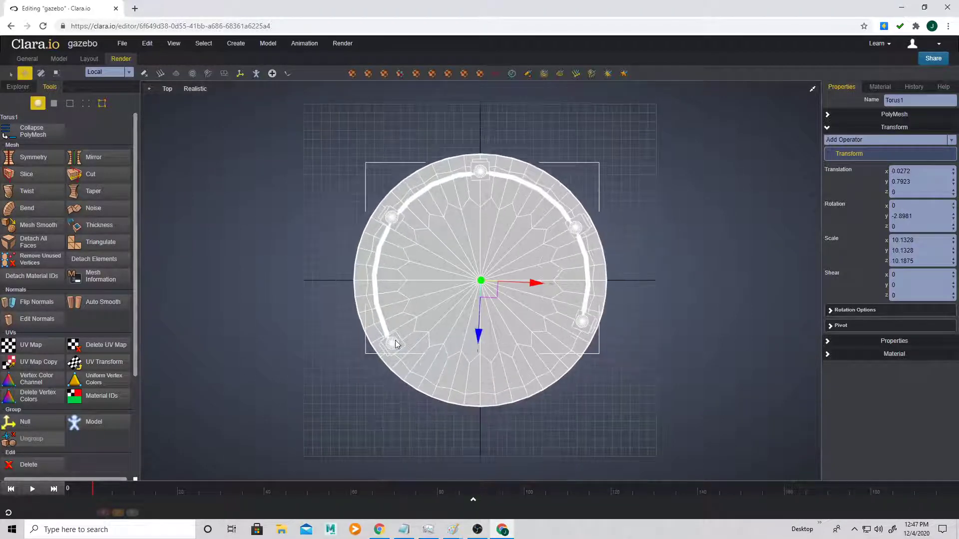
Select the lower and upper torus rails and hide both of them
click(167, 89)
click(172, 103)
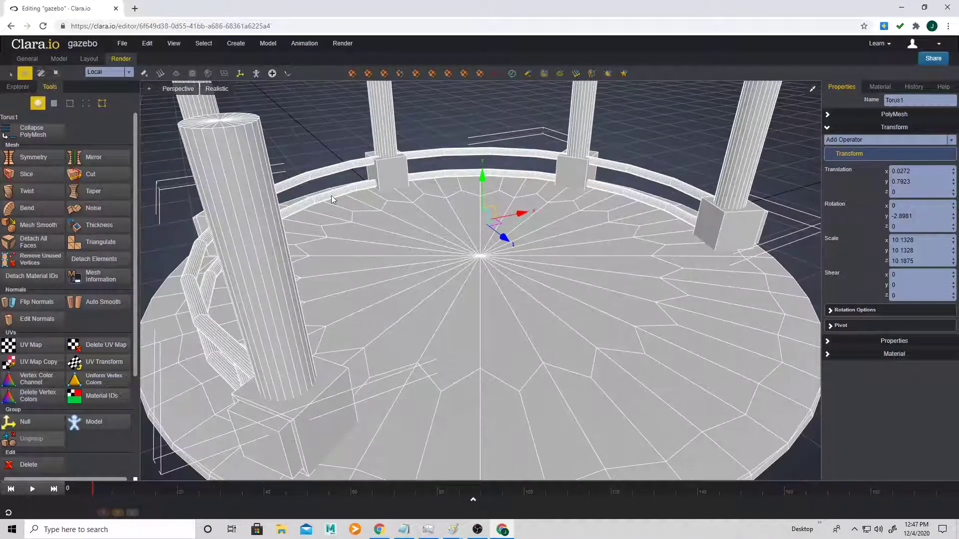
click(335, 198)
middle_drag(482, 169, 481, 150)
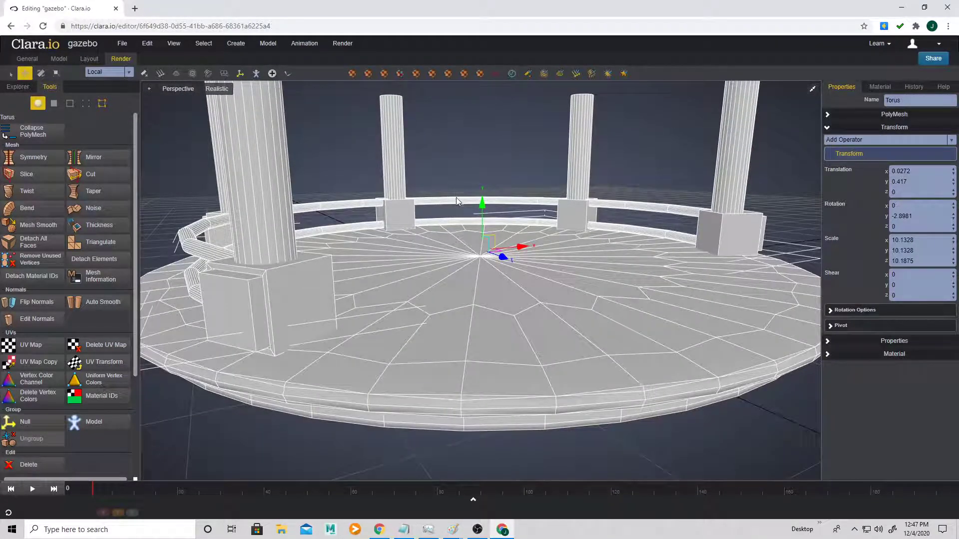
shift+click(445, 203)
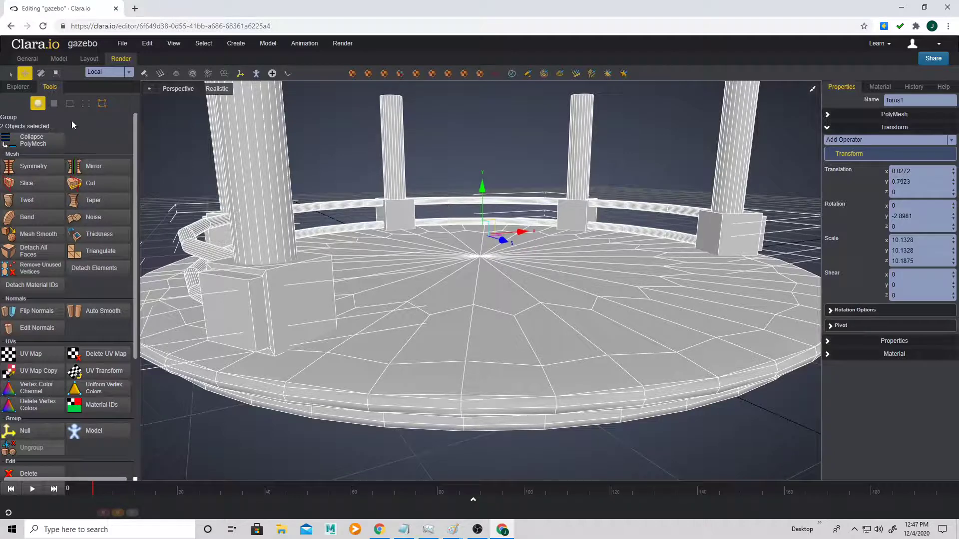
click(16, 87)
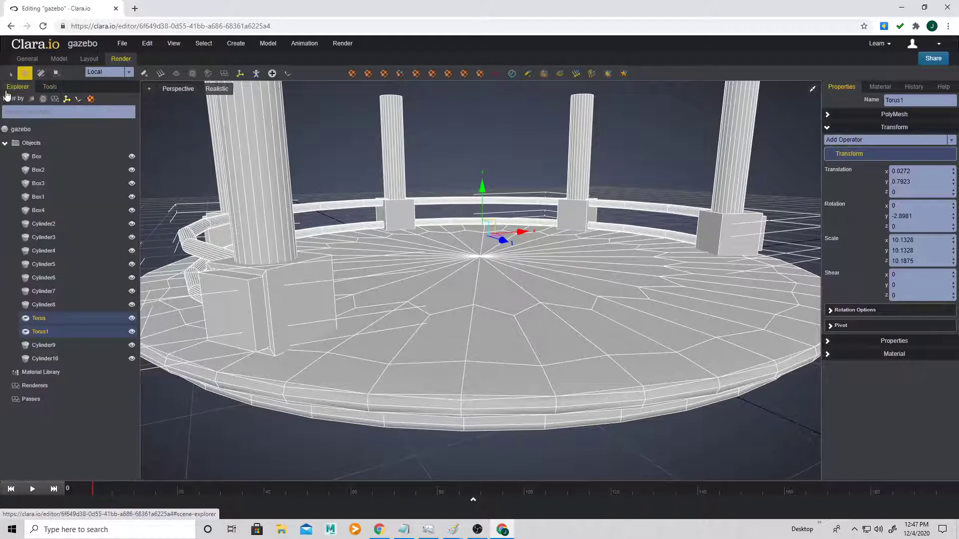
click(131, 318)
click(131, 332)
Select the baluster beside the entrance pedestal and clone it as a copy
scroll(390, 265, down, 3)
middle_drag(390, 265, 399, 270)
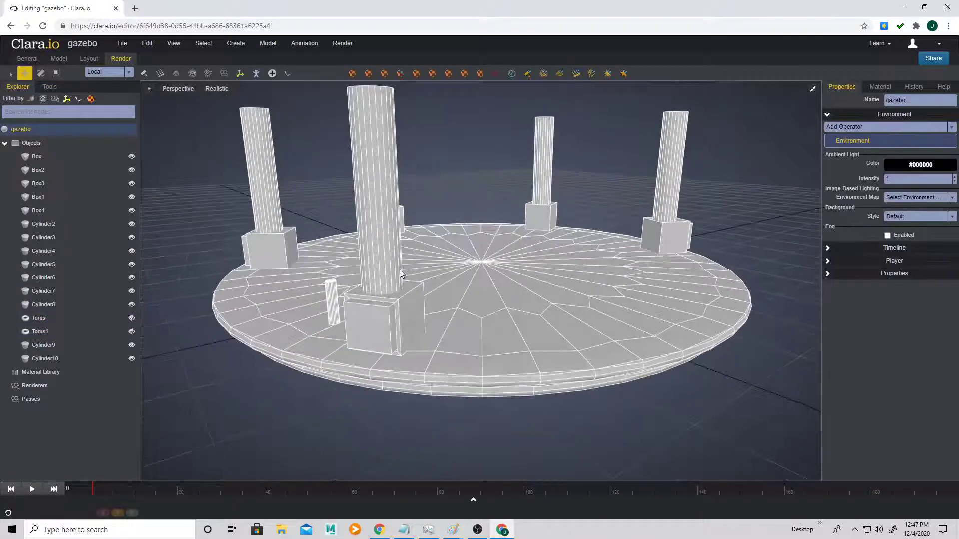
right_drag(399, 269, 376, 335)
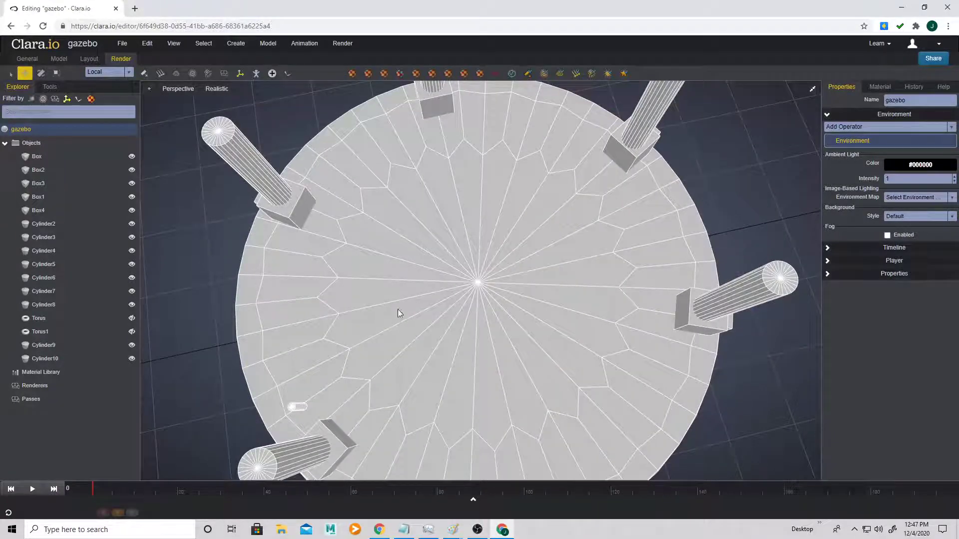
click(178, 89)
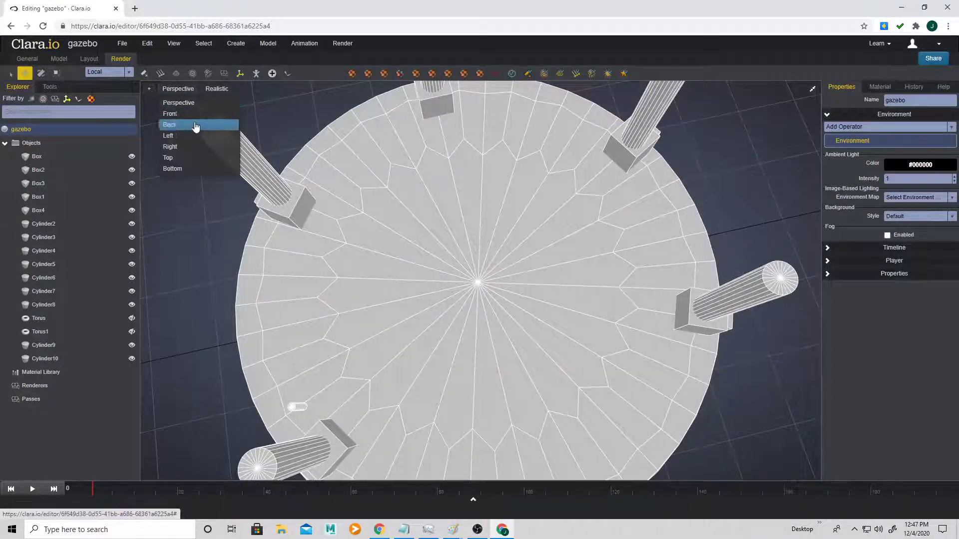
drag(199, 146, 189, 160)
click(184, 158)
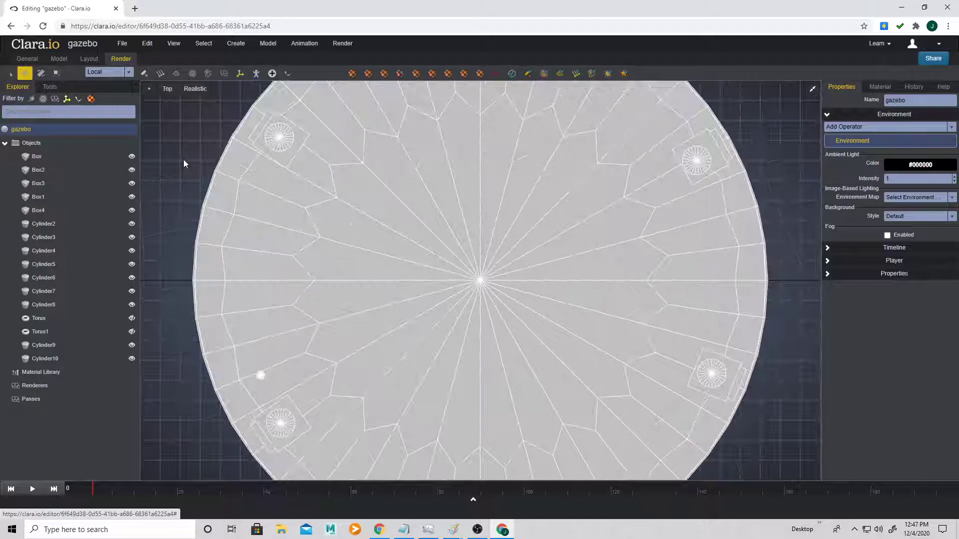
click(262, 377)
scroll(413, 345, down, 1)
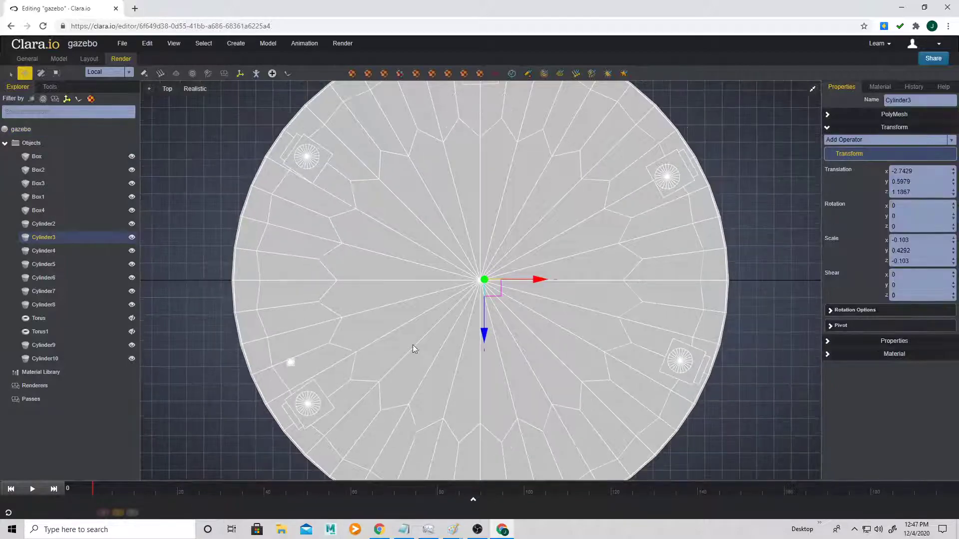
right_click(290, 365)
click(333, 400)
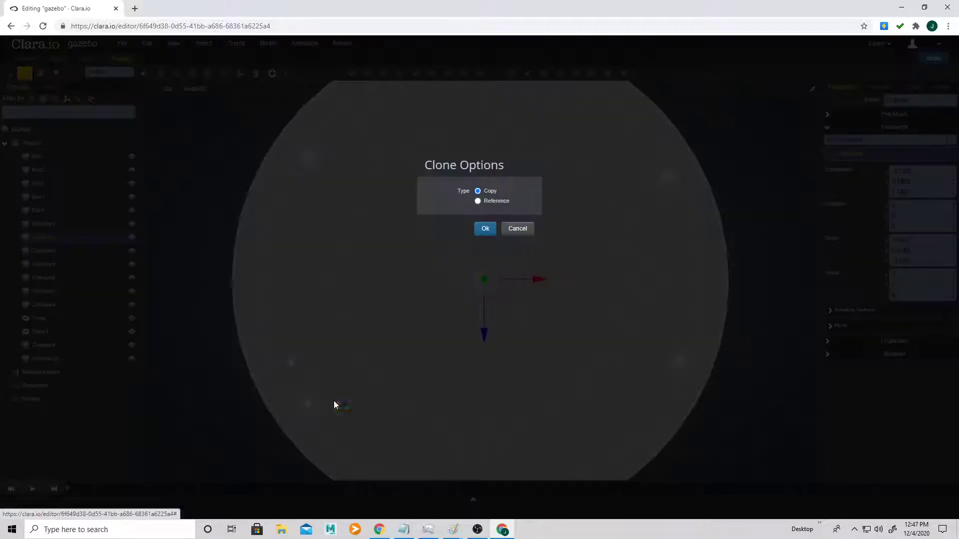
click(485, 229)
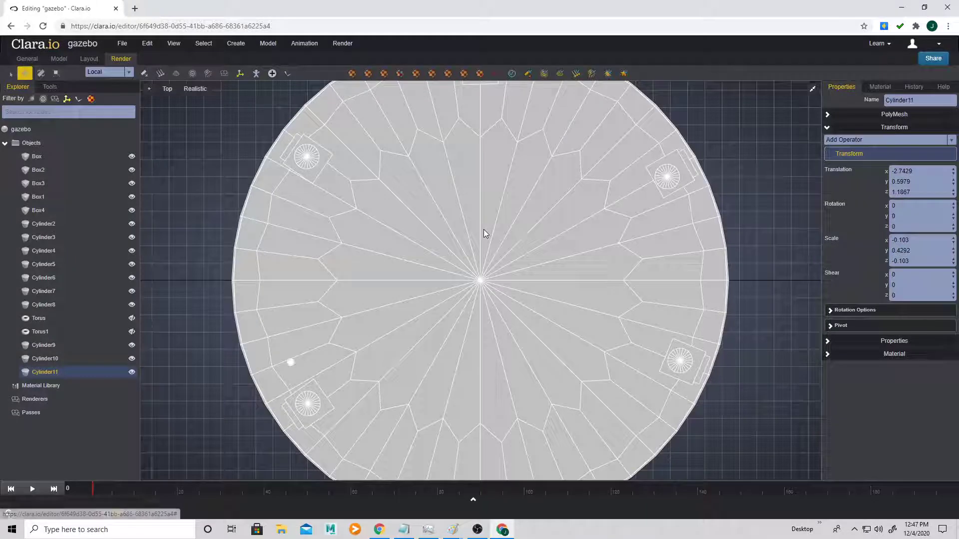
Rotate one of the overlapping balusters around the gazebo's center to a Y rotation of about -17.7
click(292, 364)
key(r)
key(e)
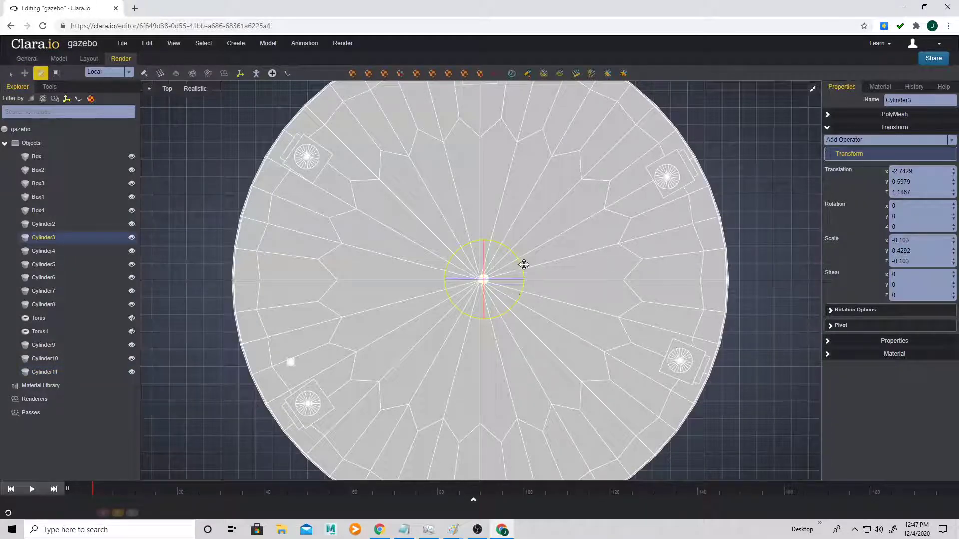
drag(523, 269, 528, 278)
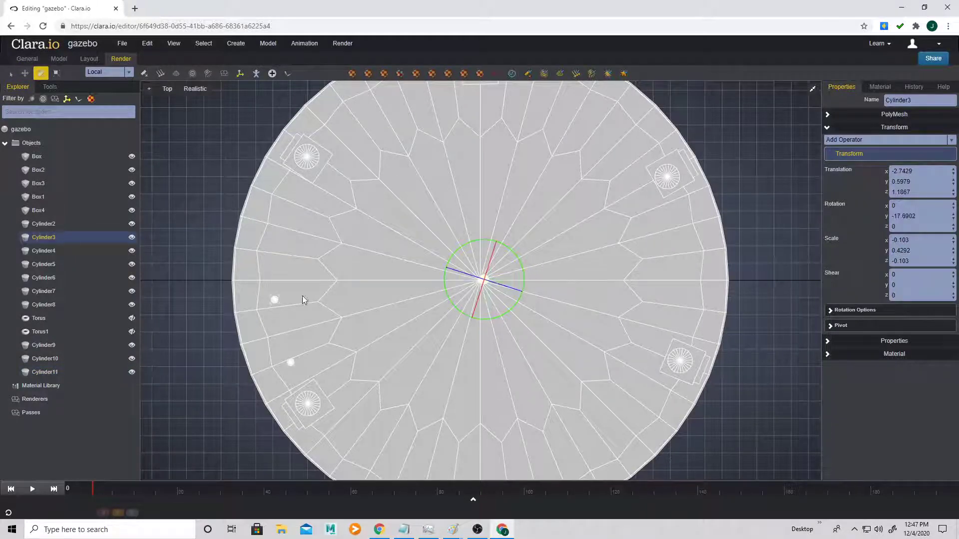
Clone the rotated baluster as a copy and rotate one around the center to about -43.4 in Y, near the next pedestal
right_click(274, 300)
click(321, 374)
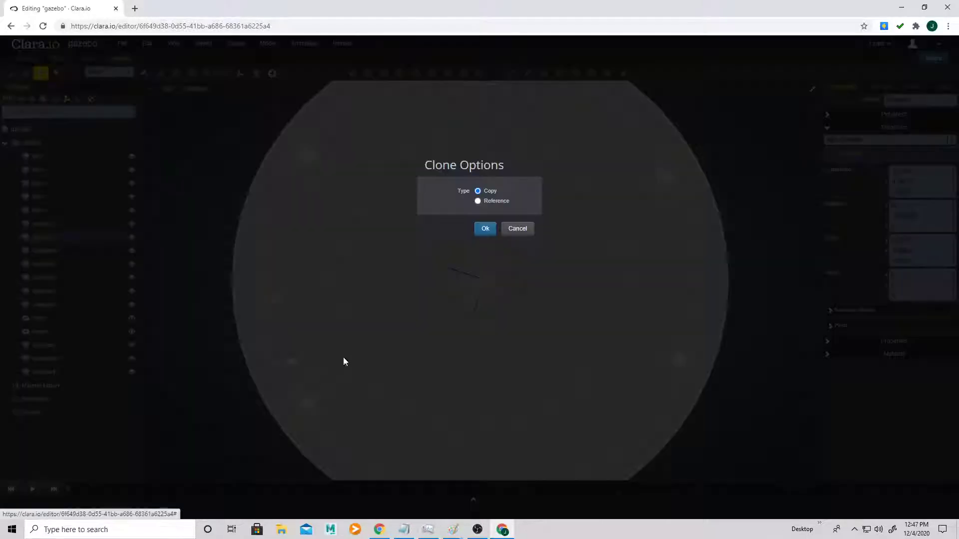
click(488, 229)
click(275, 302)
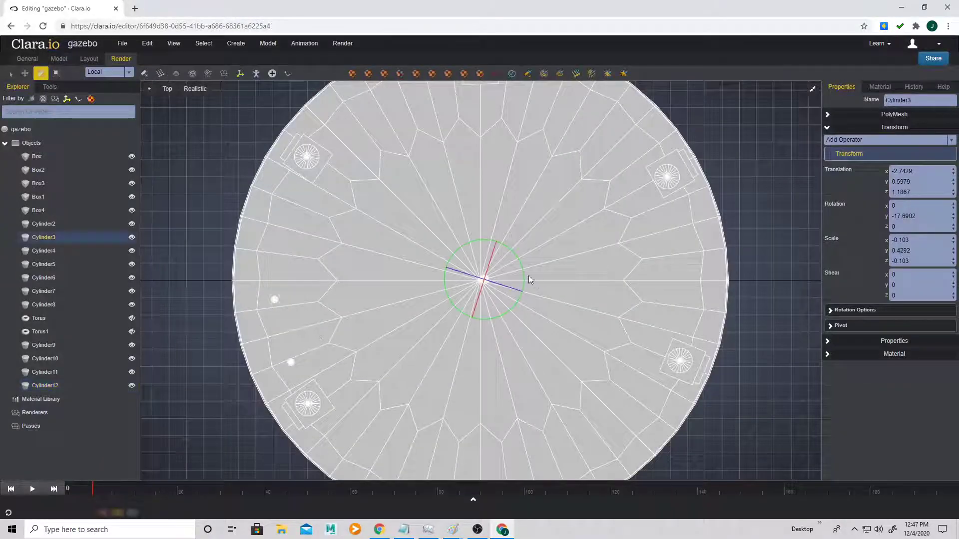
mouse_move(525, 278)
mouse_down()
mouse_move(524, 269)
mouse_move(531, 285)
mouse_up()
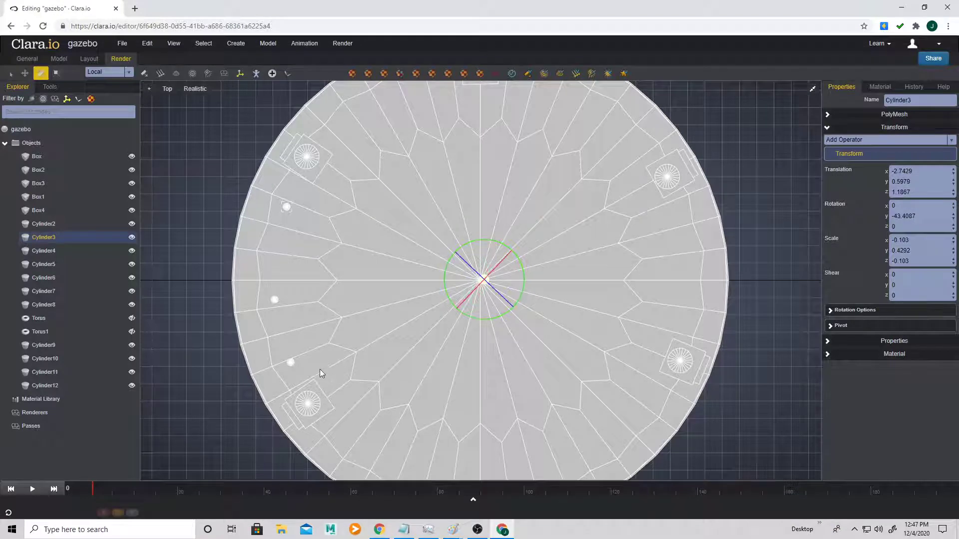
Select the three balusters in the first railing section and clone them as copies
click(291, 362)
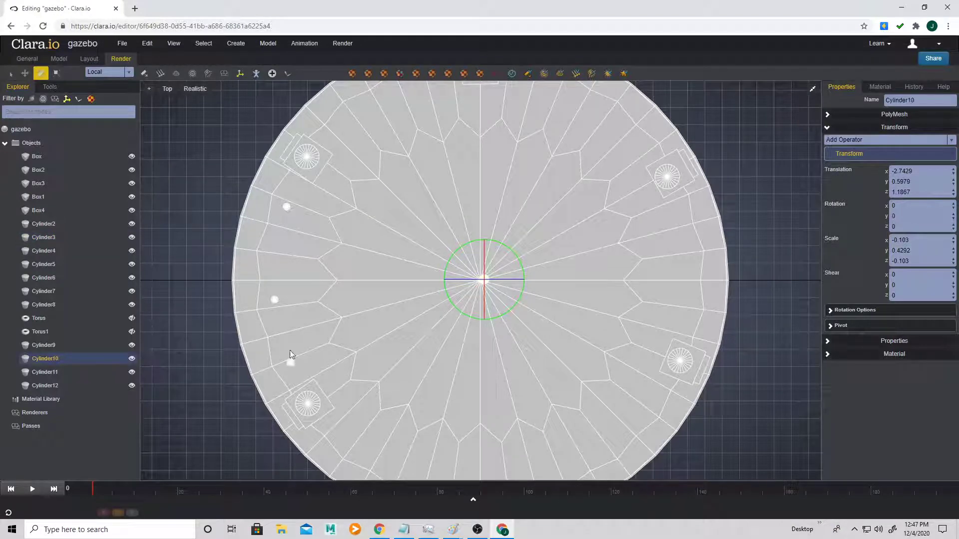
shift+click(275, 300)
shift+click(286, 206)
right_click(286, 207)
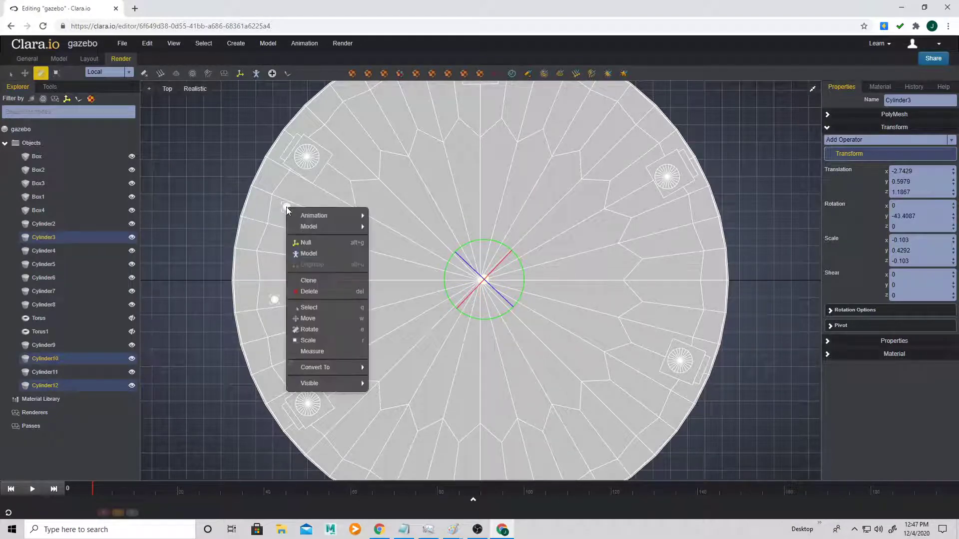
click(327, 281)
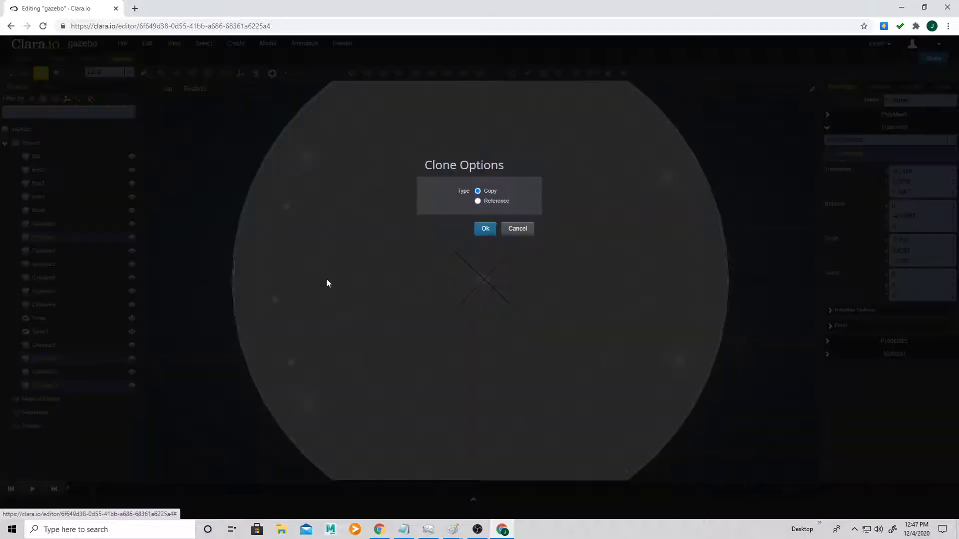
click(483, 228)
Rotate one set of the overlapping balusters around the gazebo's center into the second railing section, leading baluster at about -74.1 in Y
click(288, 359)
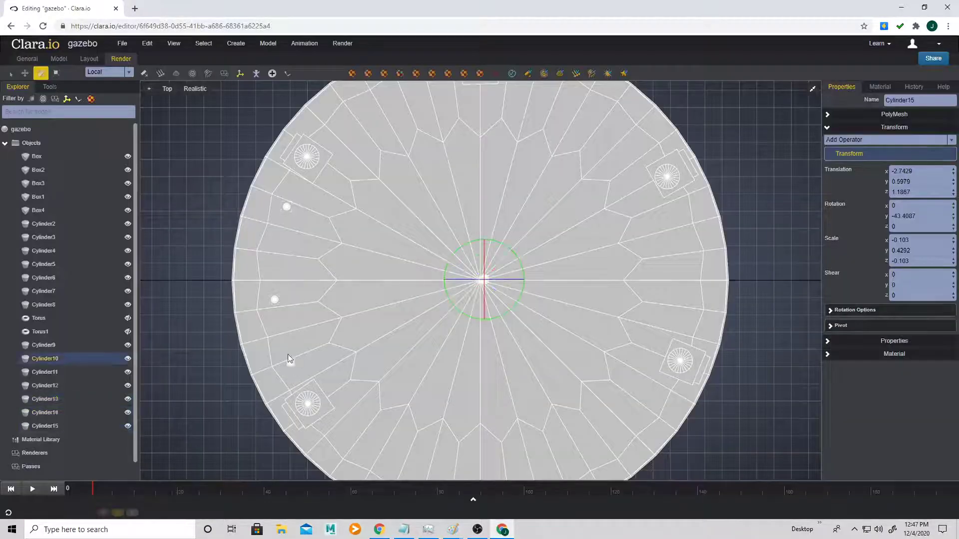
shift+click(274, 299)
shift+click(286, 206)
scroll(528, 277, down, 2)
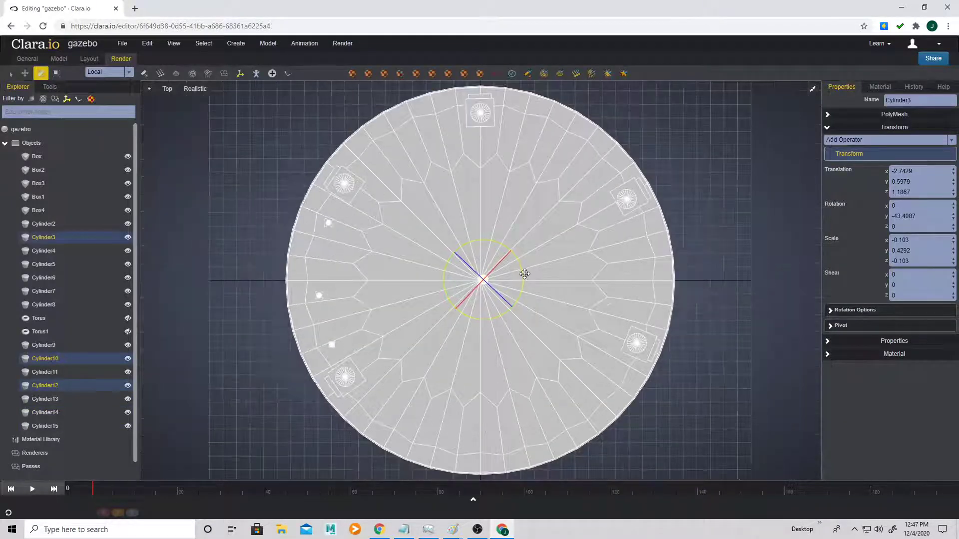
drag(525, 273, 505, 337)
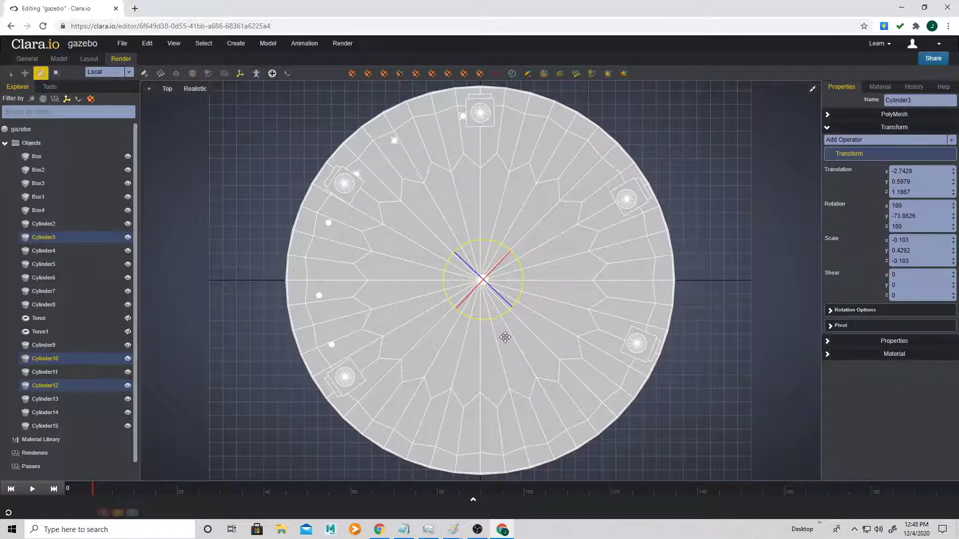
drag(505, 338, 504, 339)
drag(510, 336, 509, 336)
Clone the three balusters in the second railing section as copies
scroll(408, 262, up, 4)
middle_drag(433, 216, 436, 285)
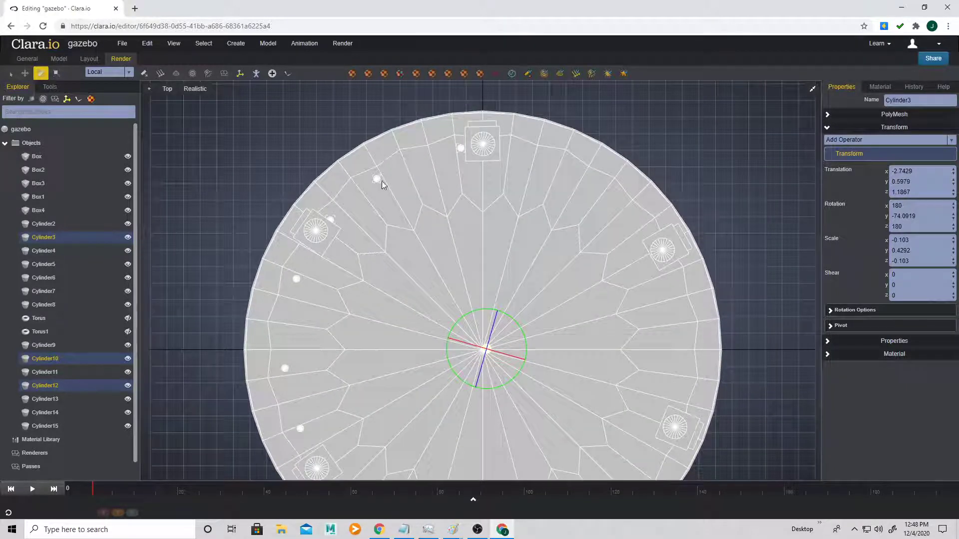
right_click(380, 179)
click(404, 256)
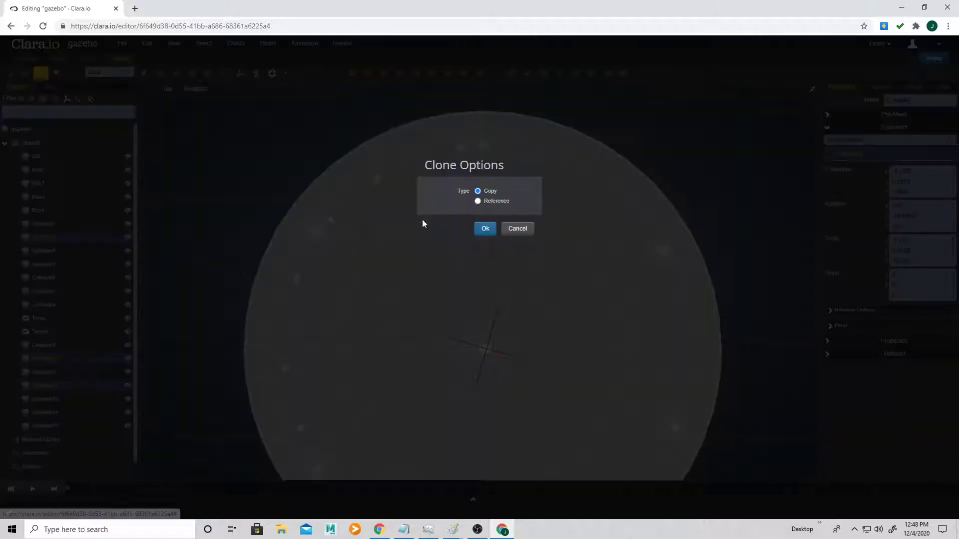
click(486, 229)
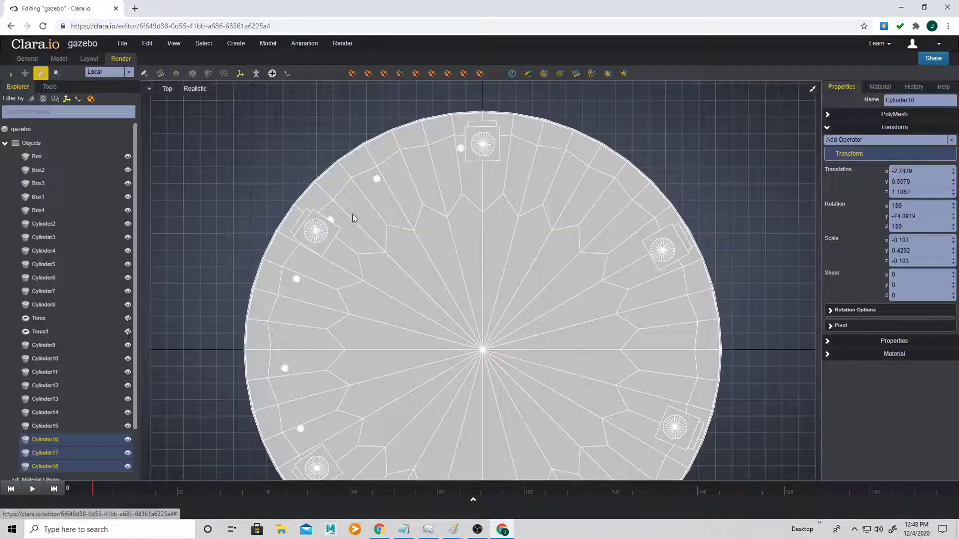
Rotate one set of the second section's overlapping balusters around the center into the third section, leading baluster at about -16 in Y
click(380, 186)
click(378, 180)
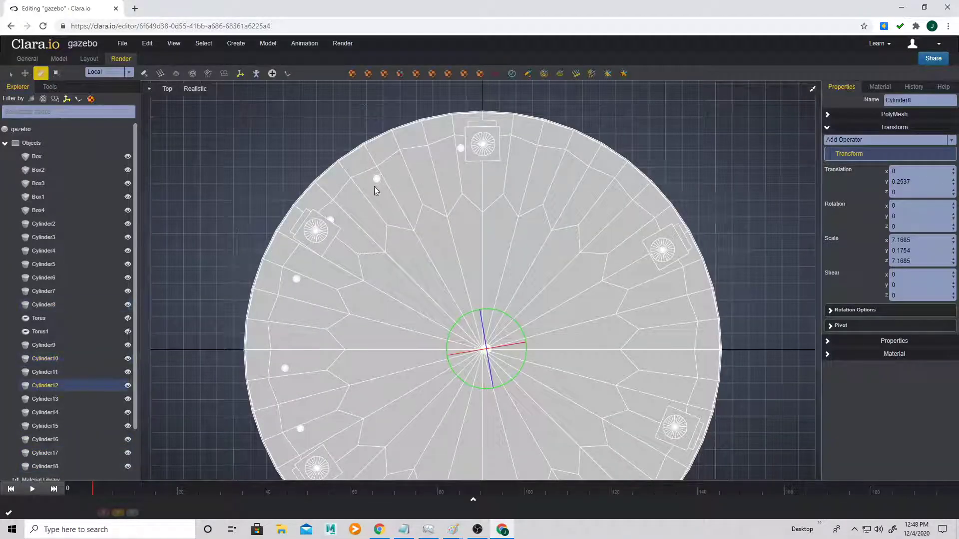
ctrl+click(331, 221)
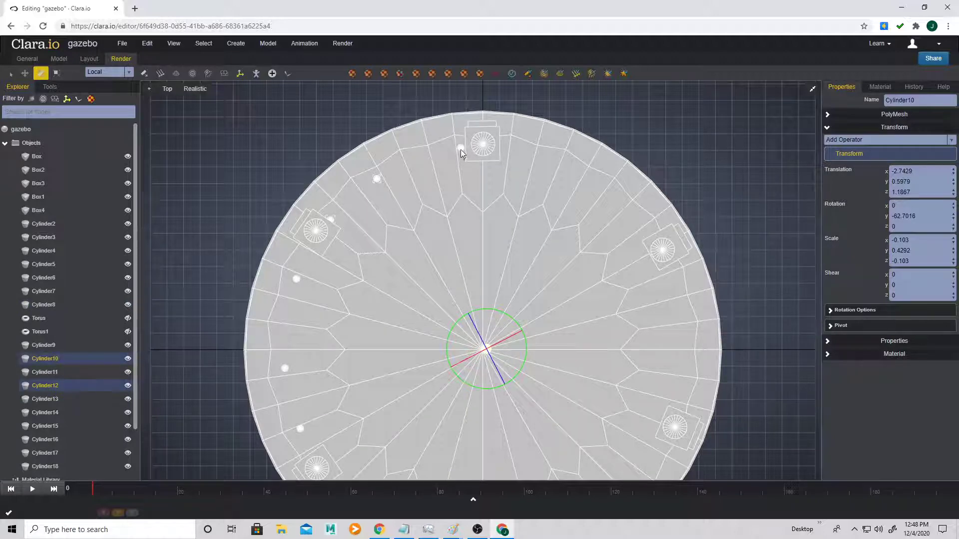
ctrl+click(460, 149)
scroll(544, 271, down, 2)
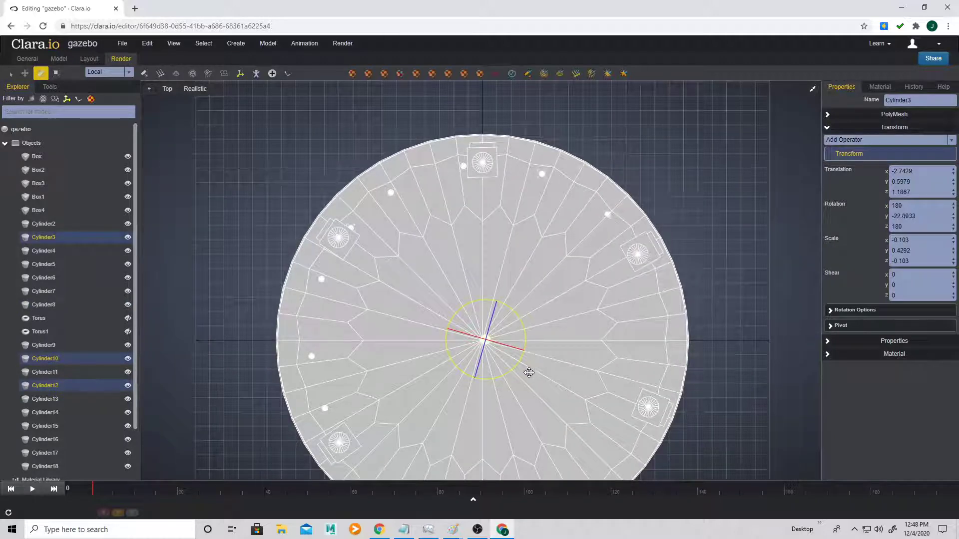
drag(528, 372, 521, 384)
drag(524, 383, 535, 364)
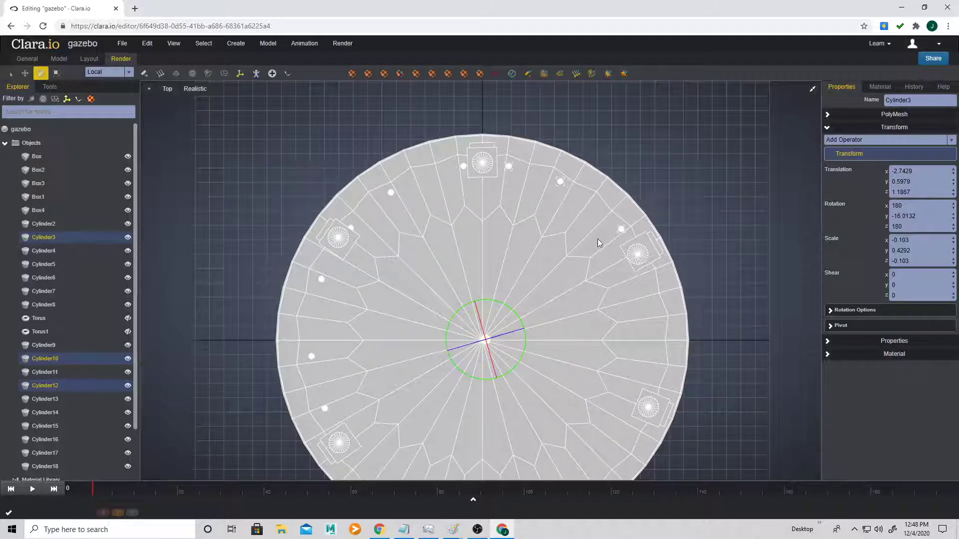
Clone the three balusters in the third railing section as copies
right_click(620, 230)
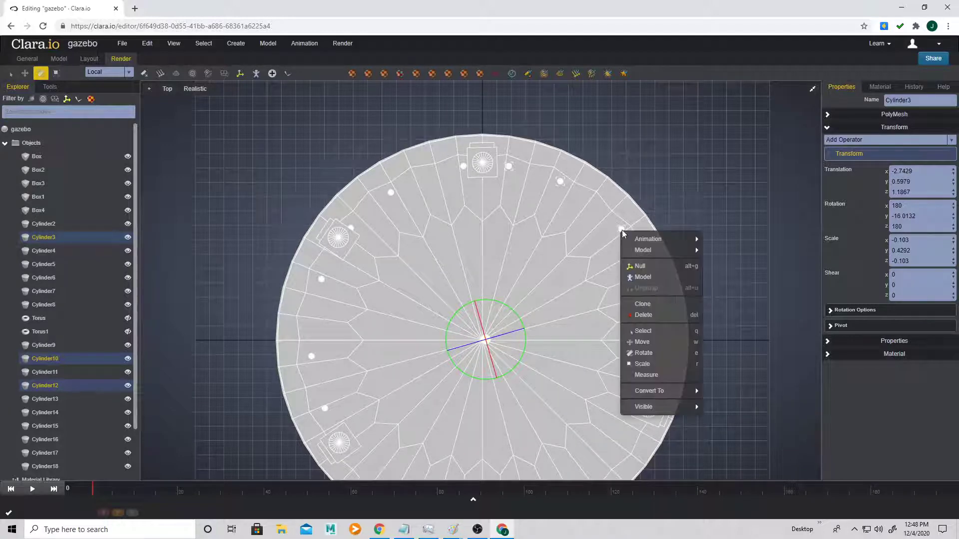
click(651, 307)
click(485, 229)
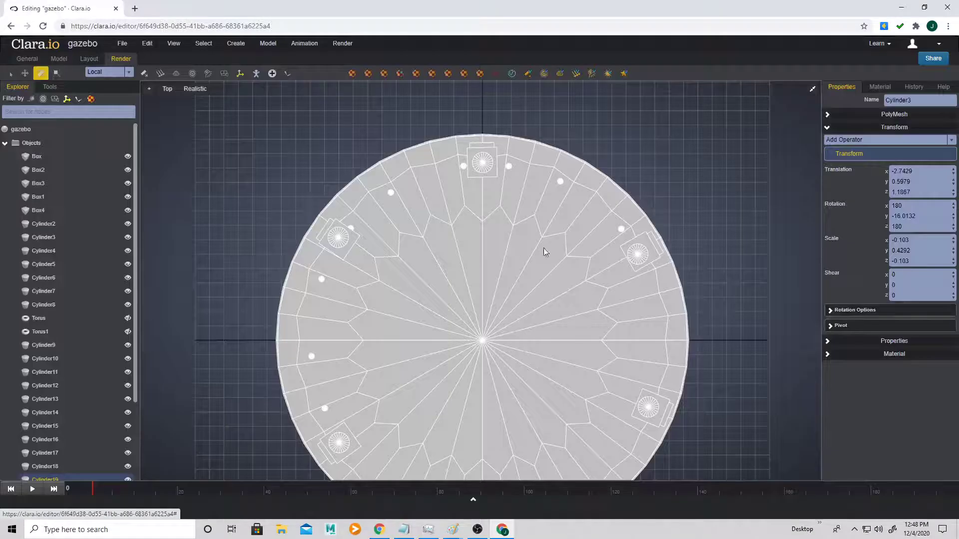
Rotate one set of the third section's overlapping balusters around the center into the last section, leading baluster at about 41.5 in Y
shift+click(561, 181)
shift+click(621, 229)
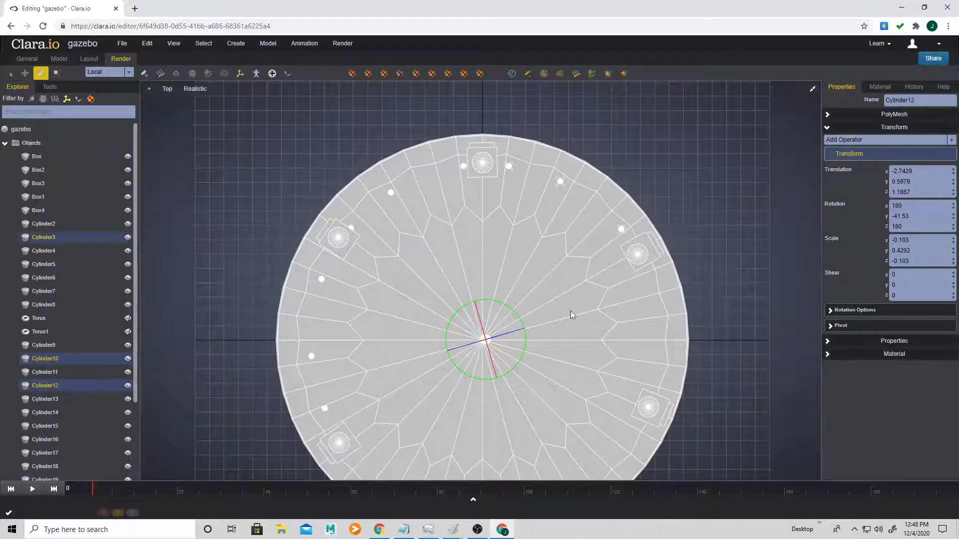
drag(523, 351, 462, 408)
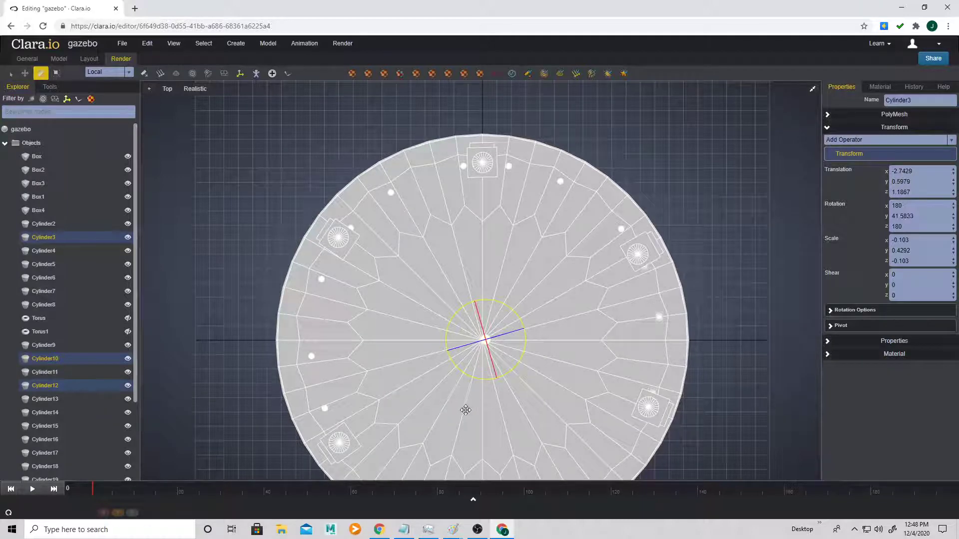
scroll(507, 406, down, 5)
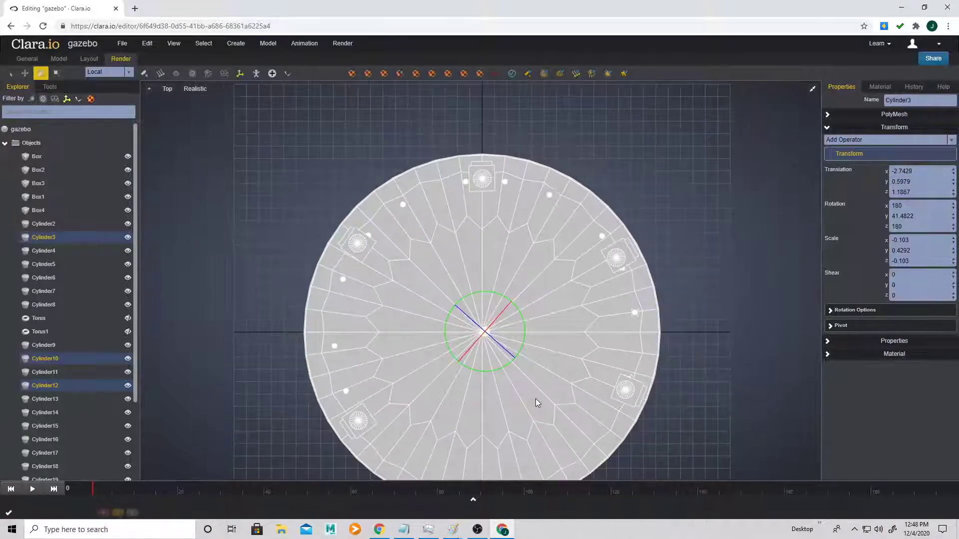
Switch to the perspective view, clear the selection, and unhide both torus rails
click(167, 89)
click(221, 106)
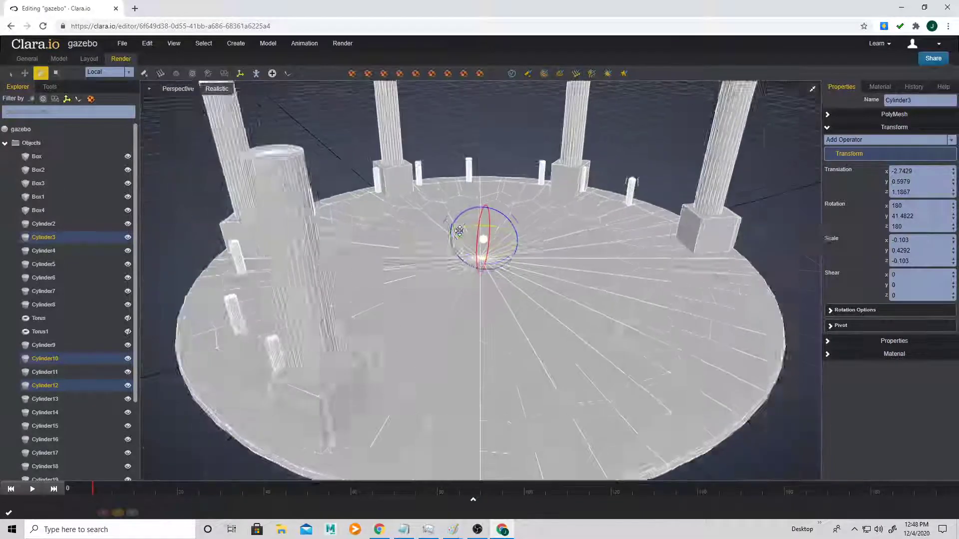
click(571, 348)
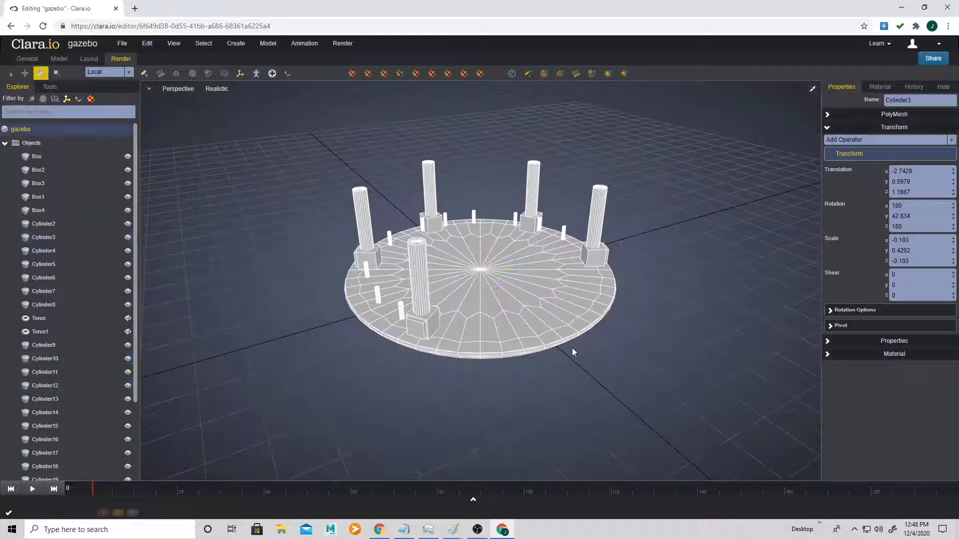
scroll(572, 348, down, 3)
scroll(571, 347, up, 2)
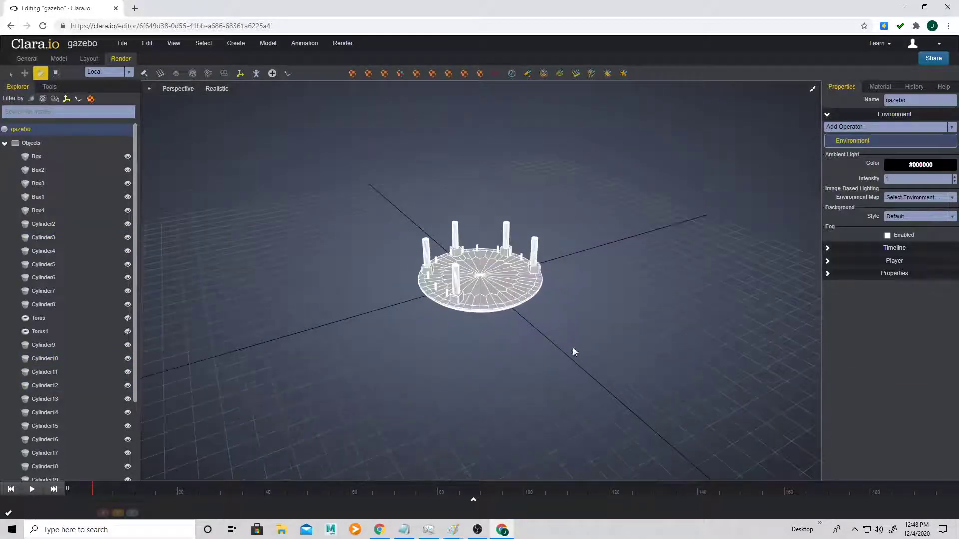
scroll(119, 409, down, 3)
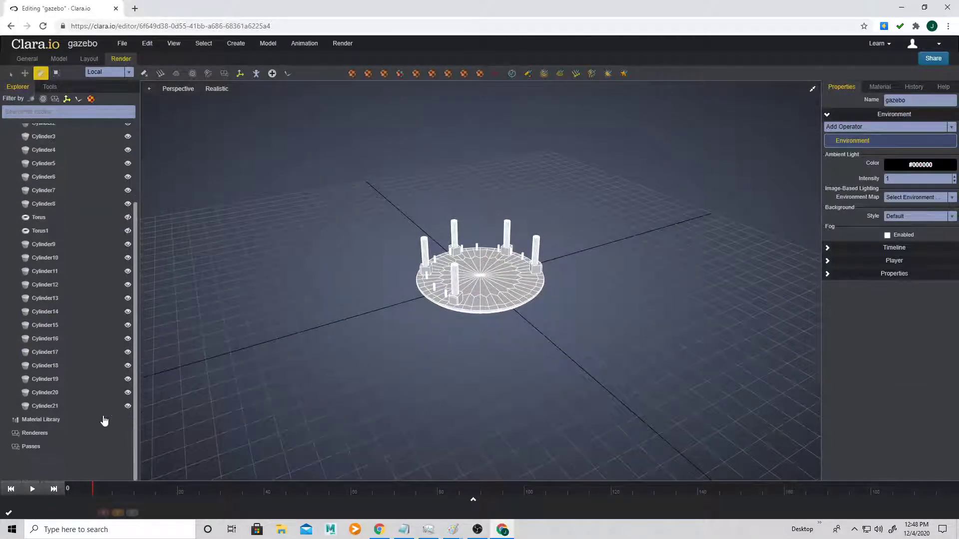
scroll(105, 400, up, 3)
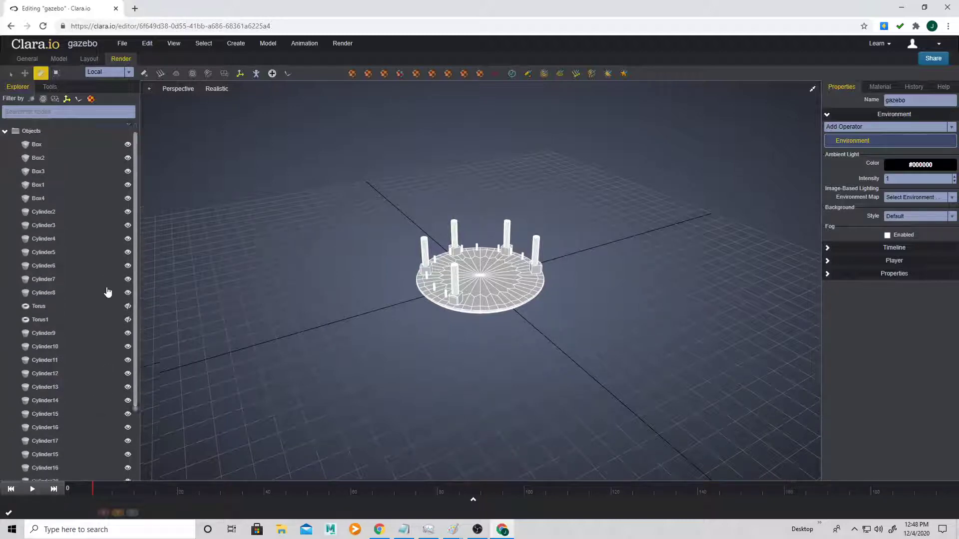
scroll(106, 309, down, 2)
click(127, 231)
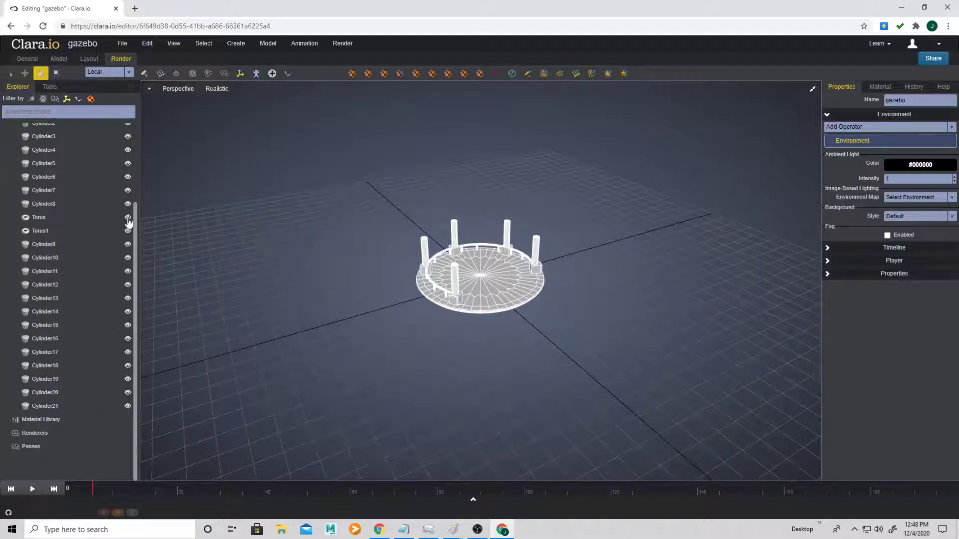
click(127, 217)
Examine how the balusters meet the rails in wireframe shading, and return the viewport to realistic shading
scroll(448, 323, up, 5)
drag(497, 323, 580, 313)
scroll(580, 310, up, 3)
scroll(430, 306, up, 3)
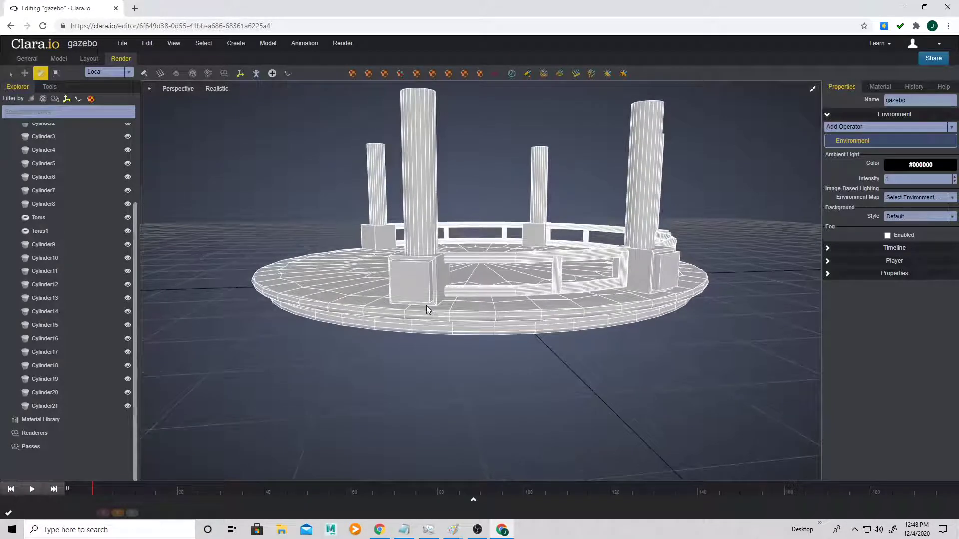
key(F3)
scroll(433, 316, up, 3)
scroll(433, 316, up, 2)
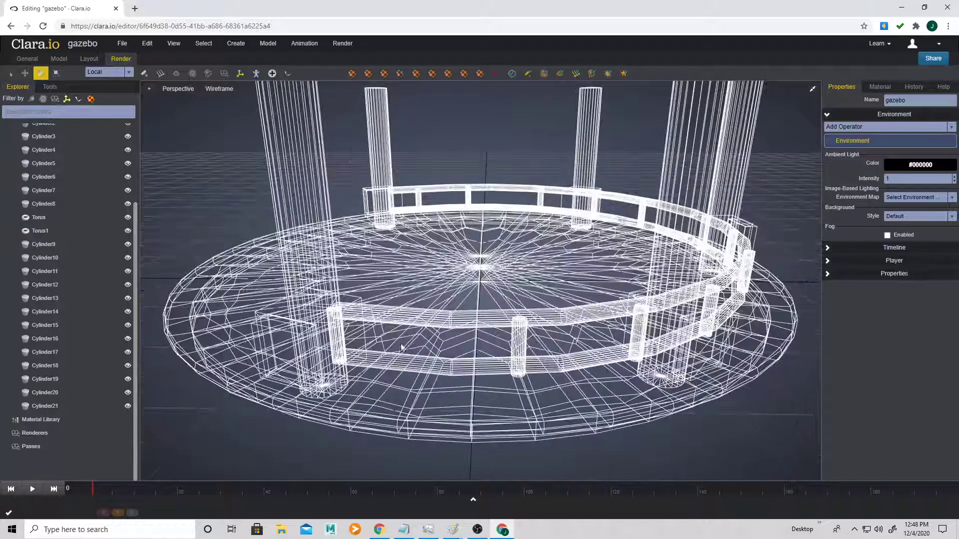
scroll(351, 343, up, 3)
click(197, 350)
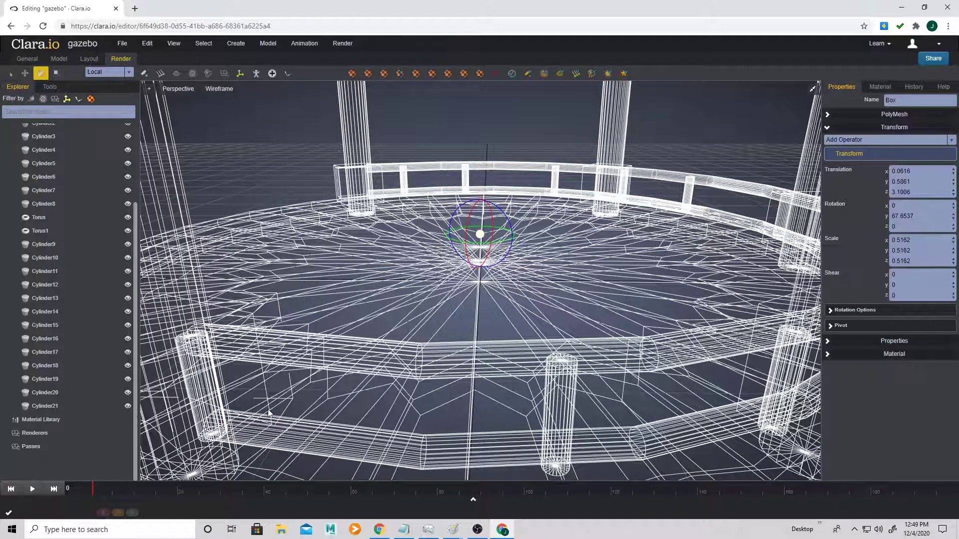
click(179, 90)
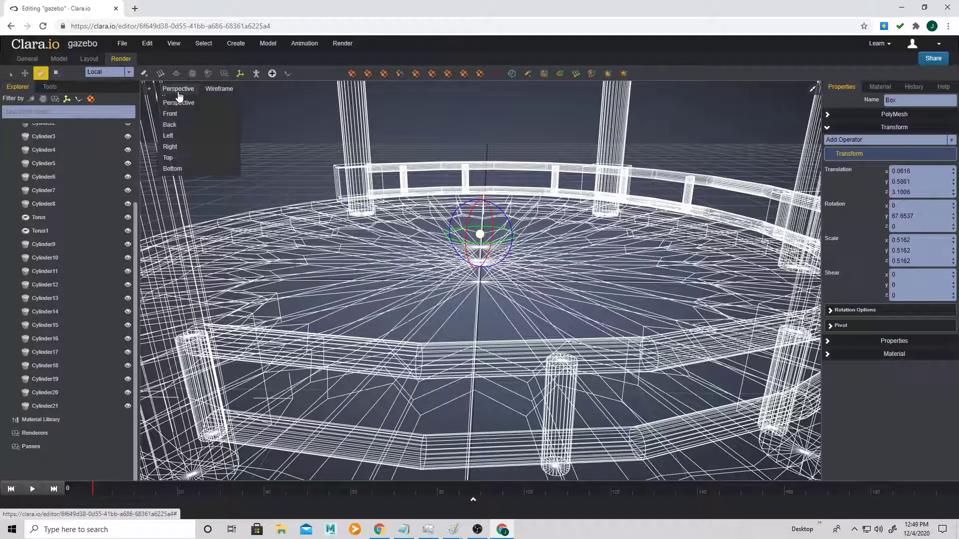
click(217, 89)
click(227, 102)
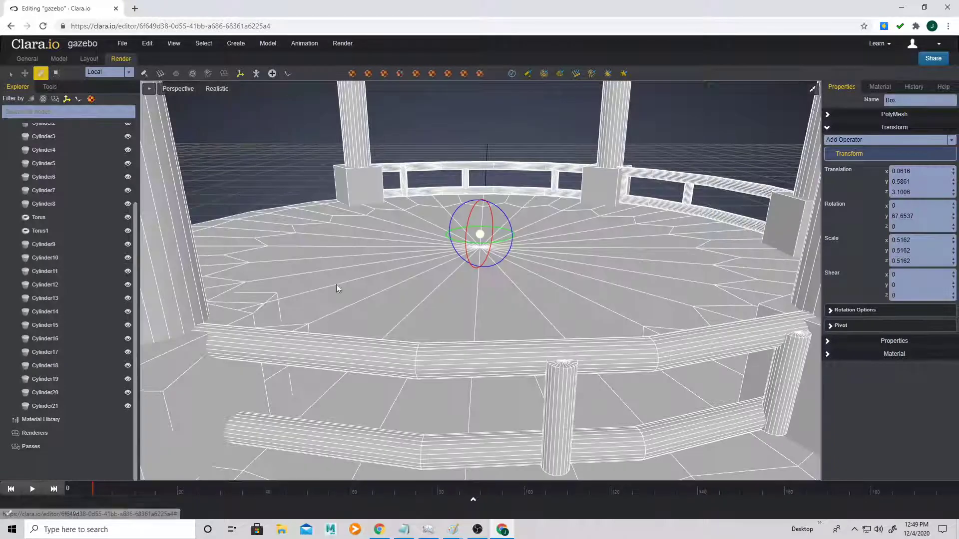
scroll(349, 296, down, 3)
drag(328, 445, 336, 437)
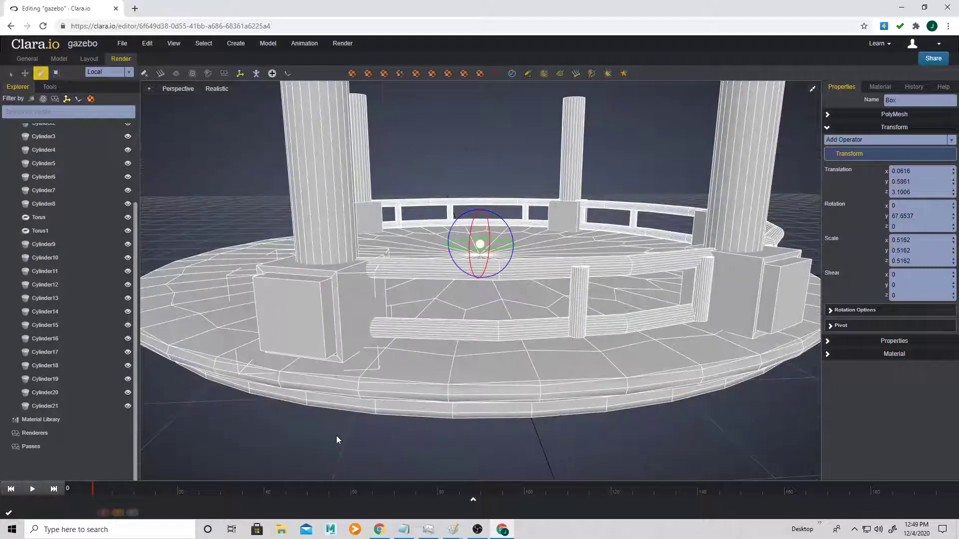
click(336, 437)
Use Move to nudge the balusters beside the pedestals into line with the torus rails
click(365, 324)
key(w)
drag(526, 247, 533, 241)
click(363, 294)
middle_drag(533, 241, 530, 293)
drag(524, 227, 523, 246)
click(264, 381)
middle_drag(623, 345, 614, 337)
Move the middle baluster of the last railing section to about -2.81 in X and 1.17 in Z, aligned with the rails
click(483, 380)
middle_drag(482, 380, 488, 319)
middle_drag(489, 216, 484, 299)
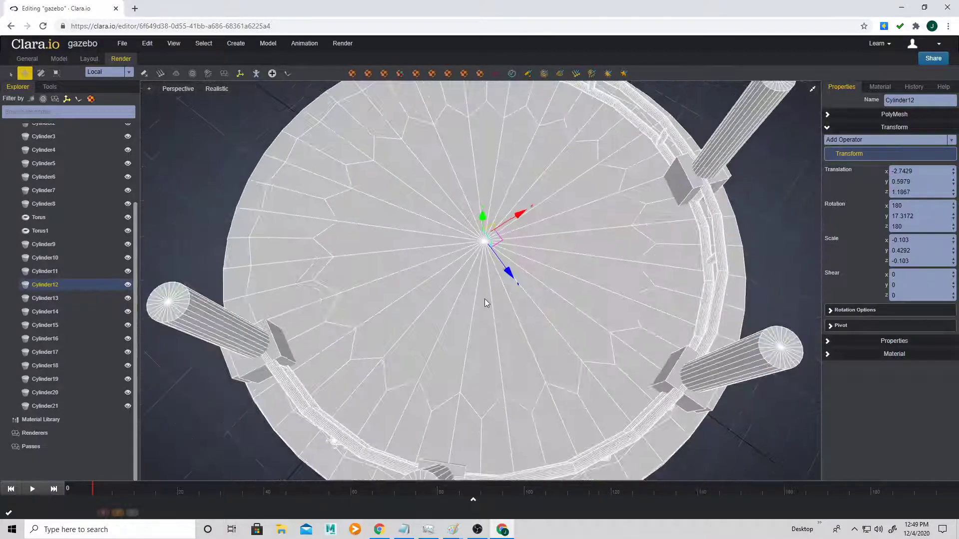
drag(518, 215, 524, 215)
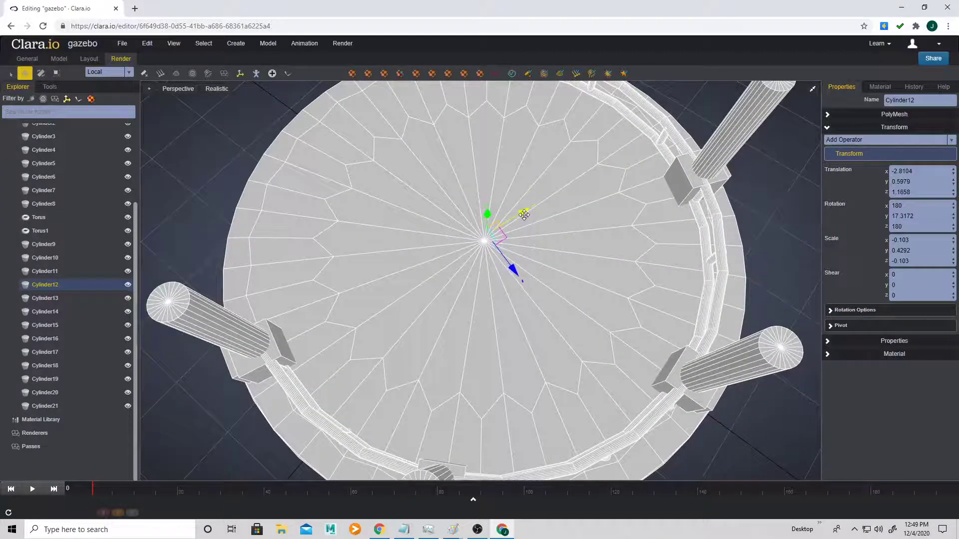
middle_drag(494, 225, 544, 255)
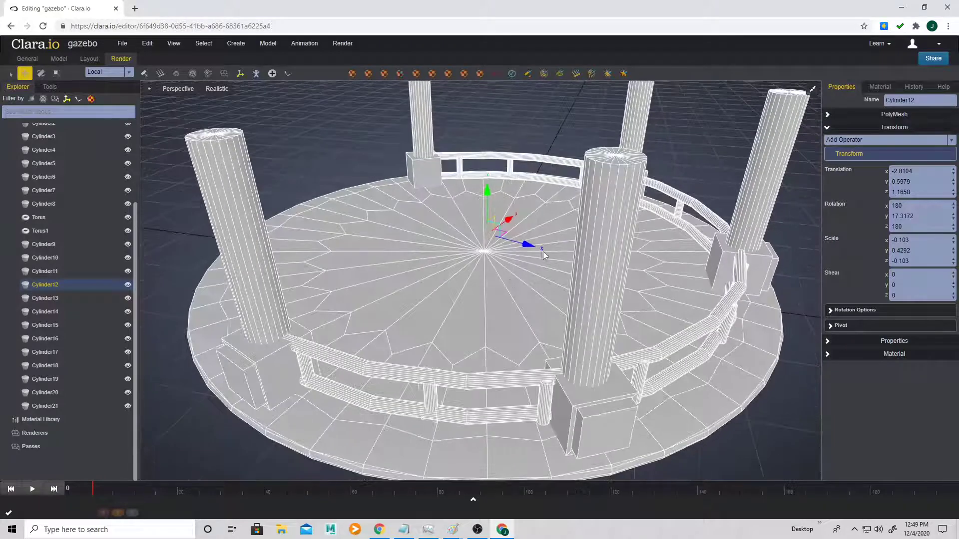
Move the last section's baluster beside the pedestal to about -2.76 in X and 1.35 in Z, aligned with the rails
drag(531, 247, 518, 240)
click(549, 404)
middle_drag(518, 240, 502, 208)
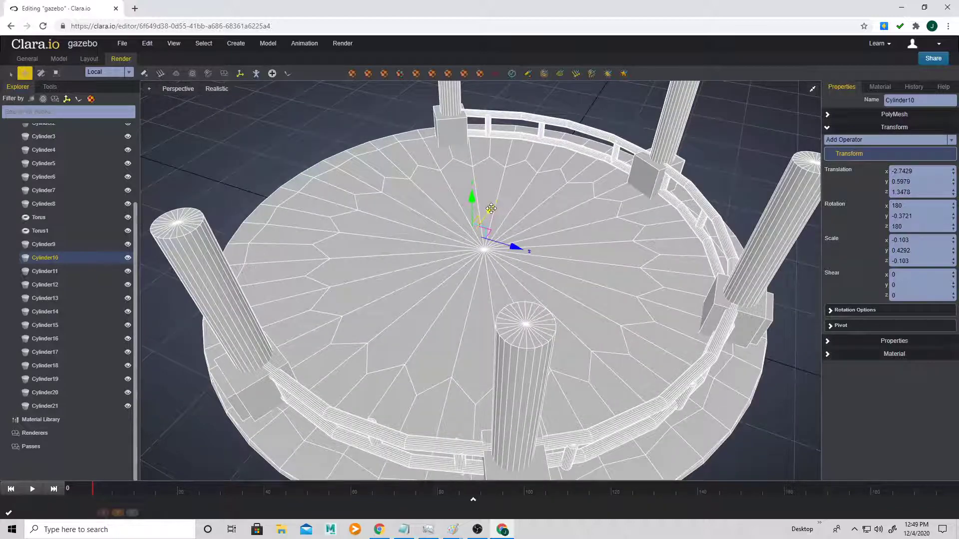
middle_drag(622, 329, 504, 329)
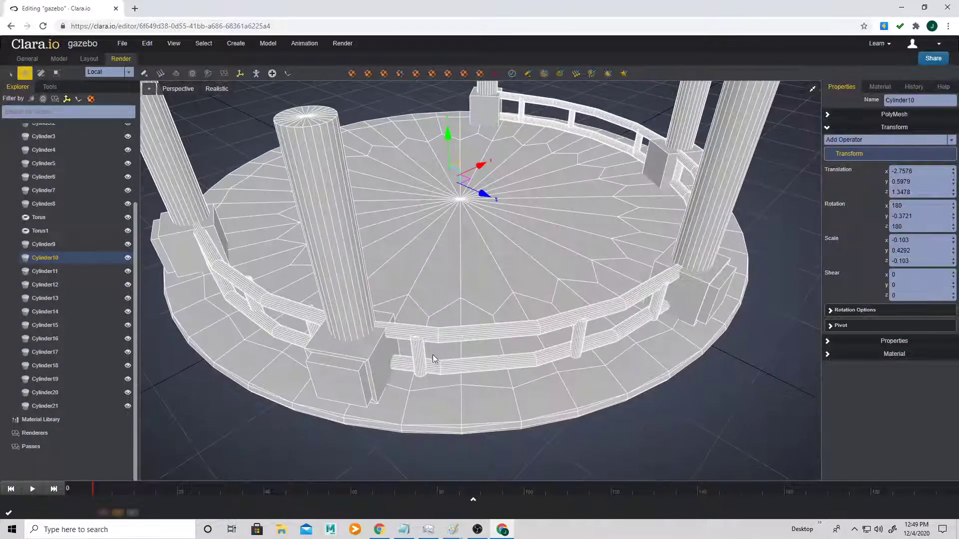
Move the baluster beside the front pedestal to about -2.79 in X and 1.20 in Z, and shift its section's middle baluster into line with the rails
click(430, 347)
middle_drag(431, 348, 457, 327)
drag(484, 164, 487, 163)
click(492, 213)
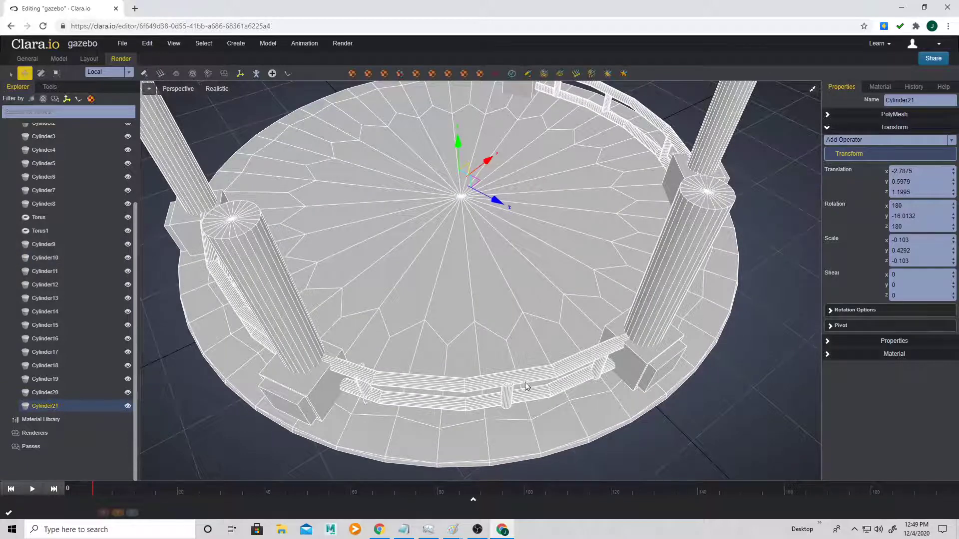
drag(499, 191, 491, 191)
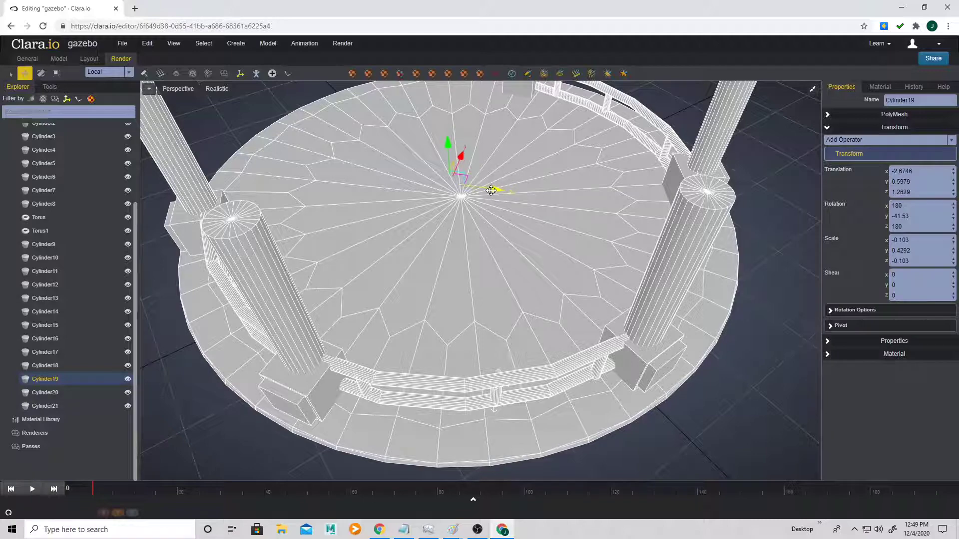
Move the same section's remaining baluster, beside the other pedestal, to about -2.76 in X and 1.22 in Z
click(601, 368)
right_drag(452, 191, 476, 159)
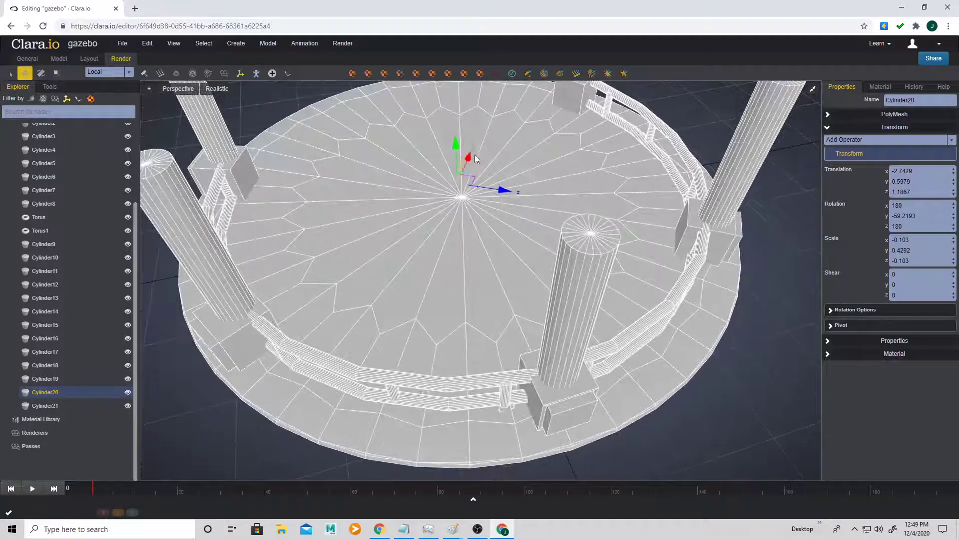
drag(470, 157, 473, 156)
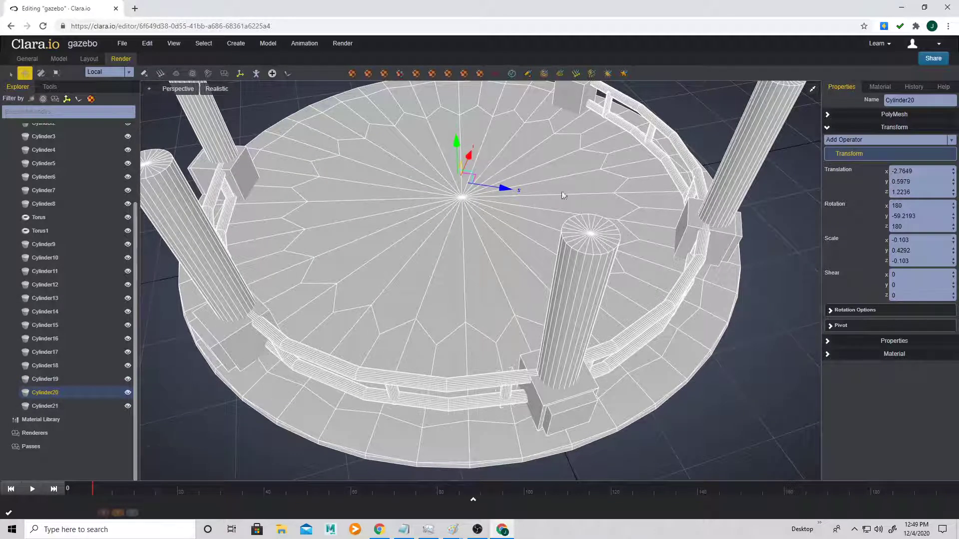
right_drag(563, 195, 592, 319)
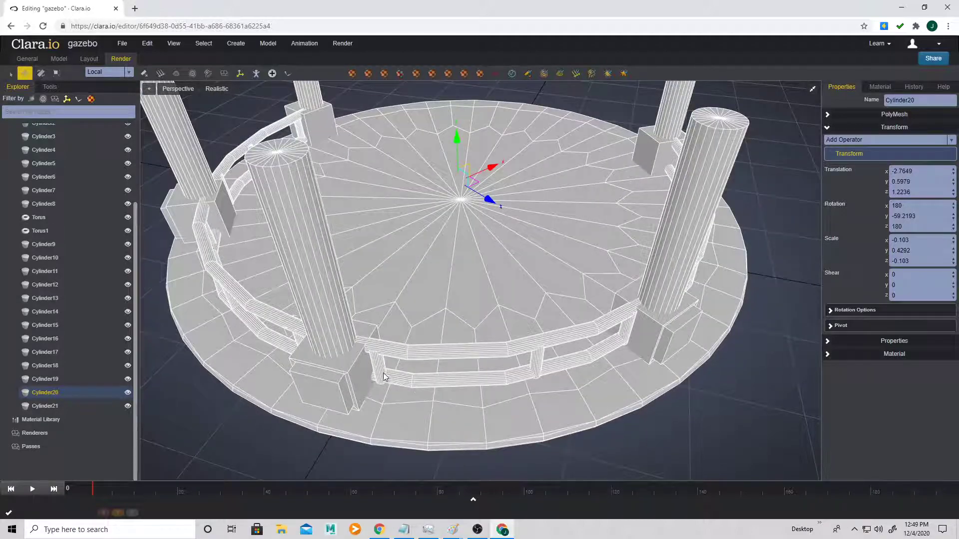
Move the first baluster of the adjacent railing section to about -2.75 in X and 1.21 in Z
click(385, 377)
right_drag(384, 377, 489, 170)
drag(488, 162, 490, 161)
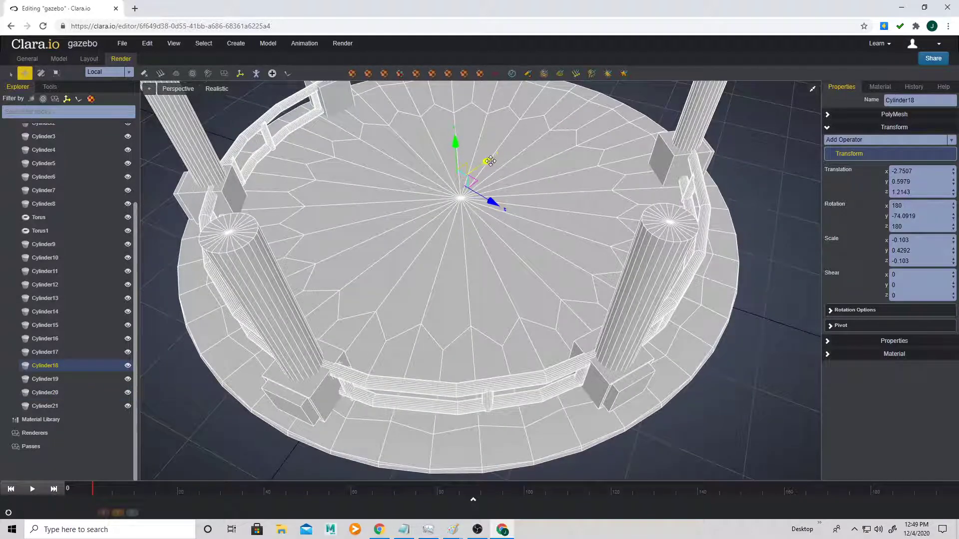
Align the section's middle and end balusters with the rails, placing the end one at about -2.67 in X and 1.13 in Z
click(491, 401)
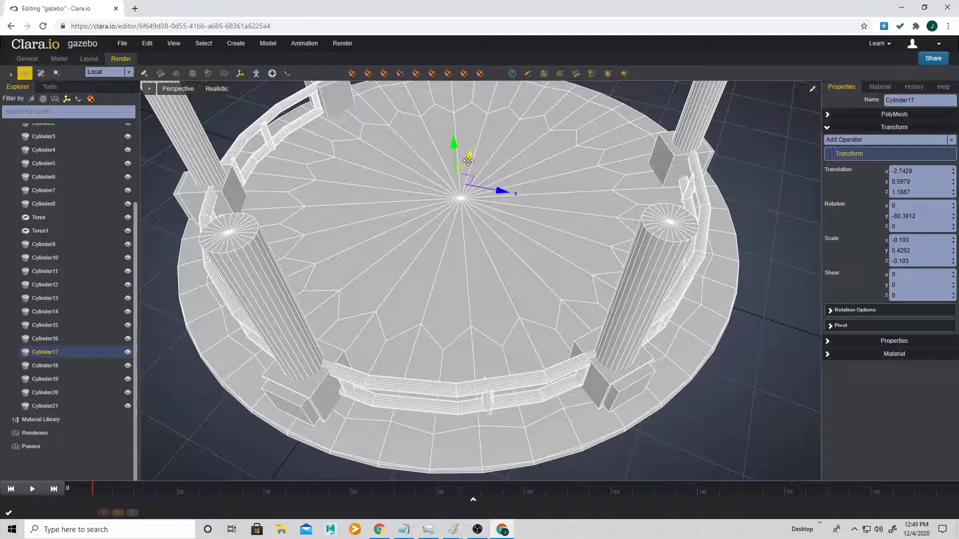
click(582, 378)
drag(500, 184, 490, 180)
middle_drag(467, 161, 468, 155)
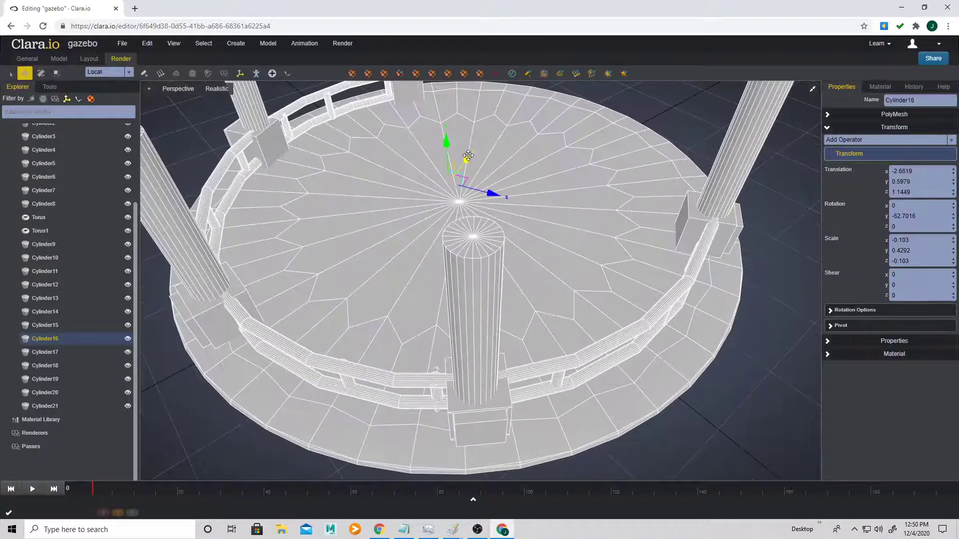
drag(467, 155, 466, 158)
middle_drag(597, 291, 547, 267)
Clone the two stacked base discs and raise the copies along Y onto the column tops as a roof
scroll(546, 272, down, 8)
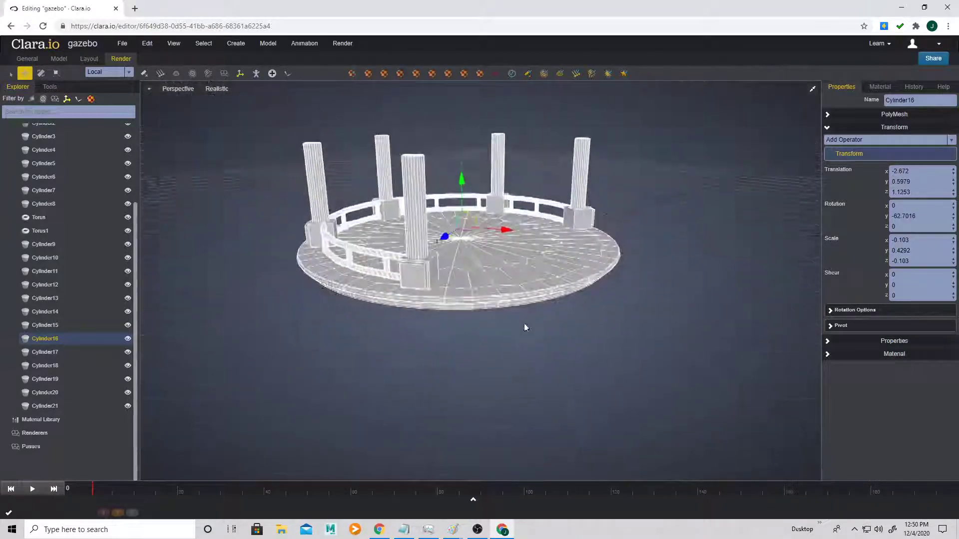
click(478, 335)
middle_drag(473, 316, 525, 329)
click(510, 278)
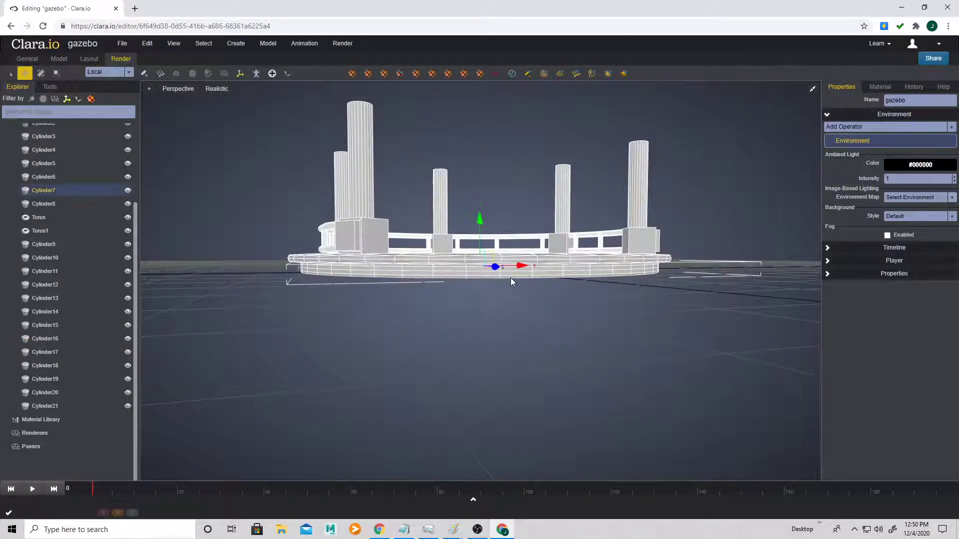
ctrl+click(586, 257)
right_click(585, 257)
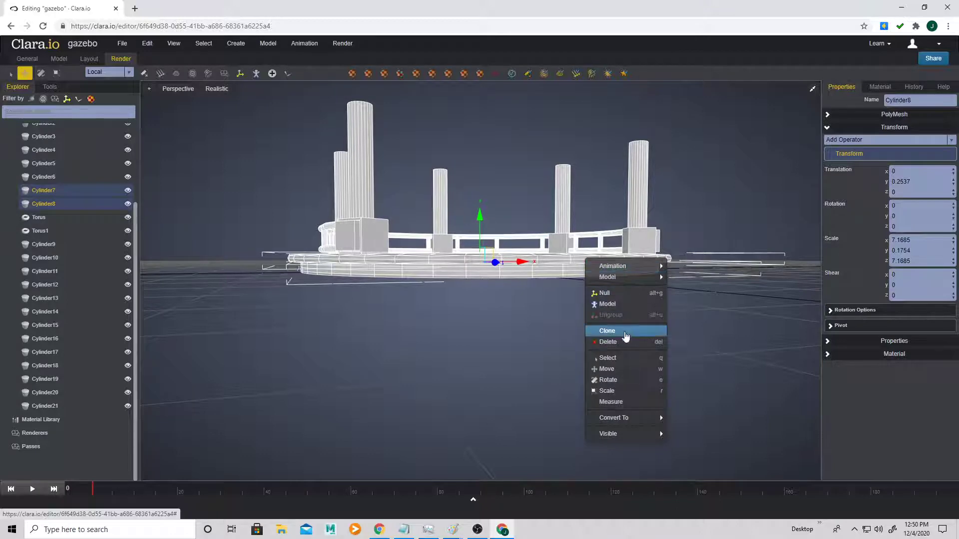
click(607, 332)
click(484, 229)
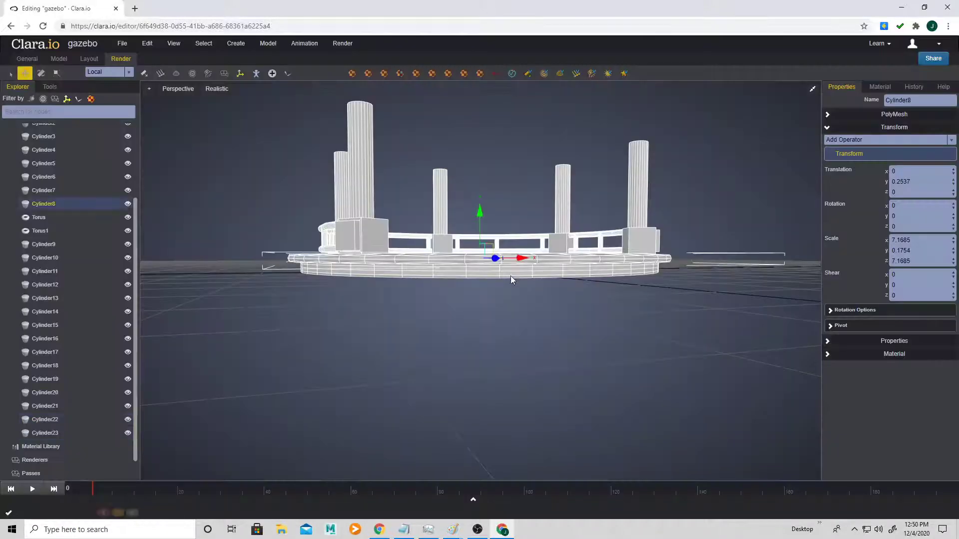
mouse_move(486, 227)
mouse_down()
mouse_move(489, 89)
mouse_move(489, 98)
mouse_up()
Raise the upper torus rail along Y above the tops of the balusters
middle_drag(439, 242, 609, 252)
click(471, 255)
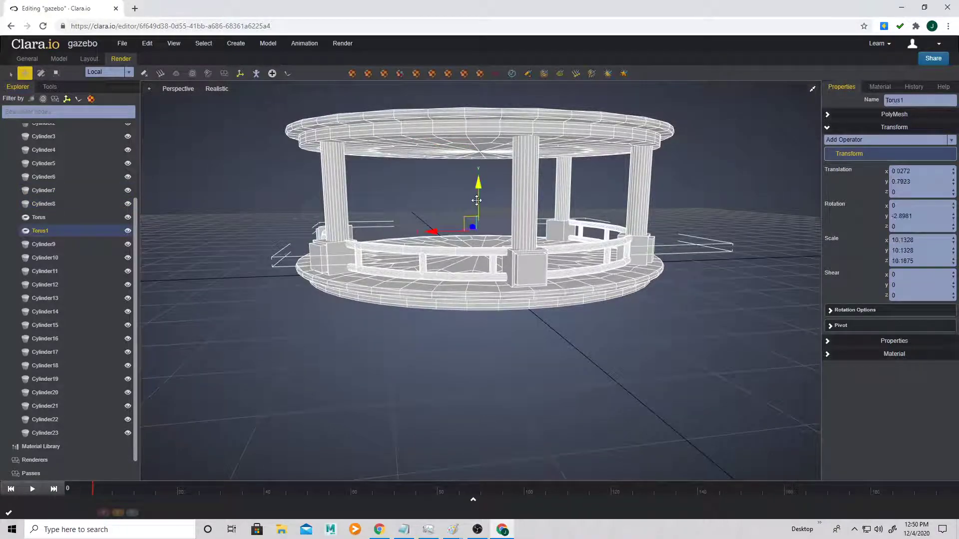
drag(478, 187, 478, 181)
Select the balusters around the railing together and scale them to about 0.80 in Y to reach the raised upper rail
mouse_move(417, 268)
middle_down()
mouse_move(481, 267)
mouse_move(435, 276)
mouse_move(429, 262)
middle_up()
click(383, 248)
shift+click(447, 252)
shift+click(429, 257)
shift+click(443, 274)
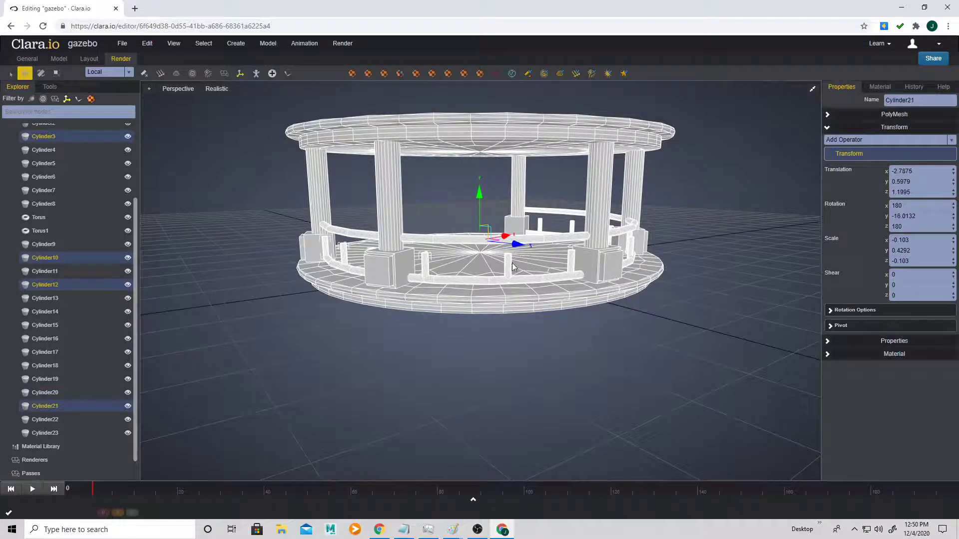
shift+click(558, 267)
shift+click(572, 267)
middle_drag(571, 267, 466, 292)
shift+click(460, 287)
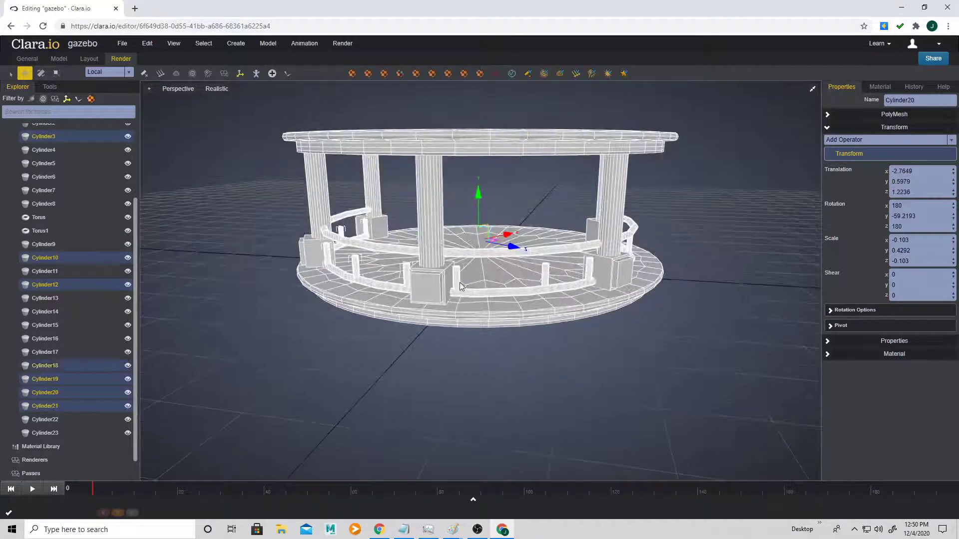
shift+click(546, 283)
shift+click(588, 273)
middle_drag(588, 274, 554, 298)
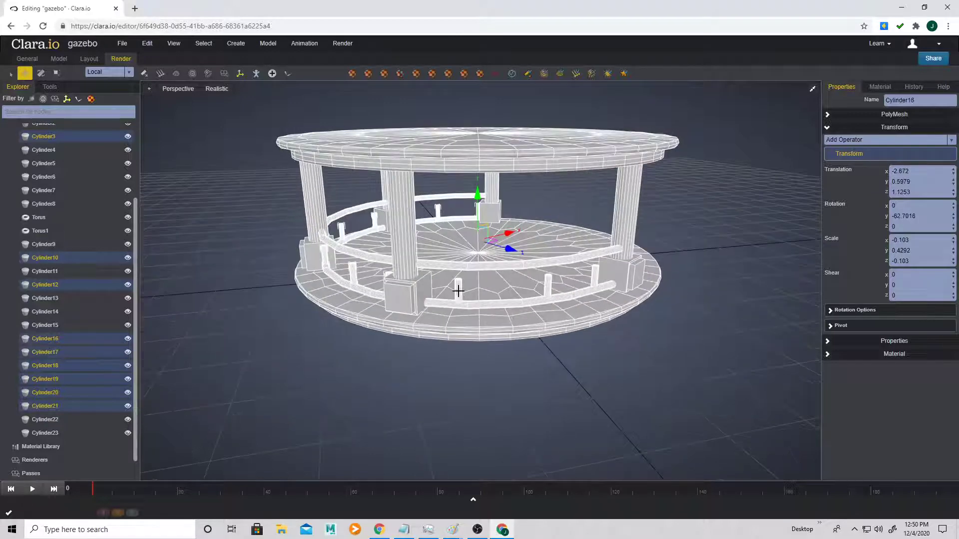
shift+click(459, 292)
shift+click(552, 295)
shift+click(595, 295)
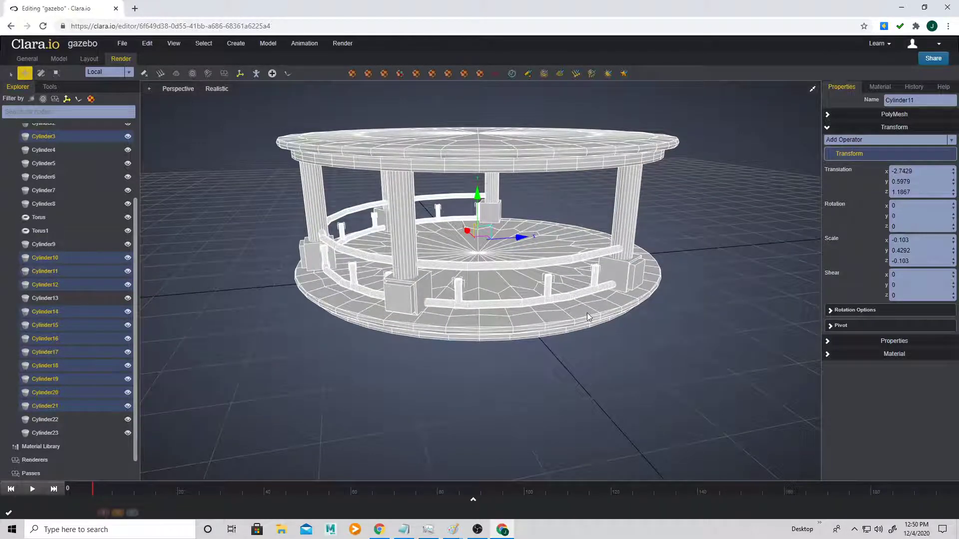
key(r)
drag(478, 192, 479, 174)
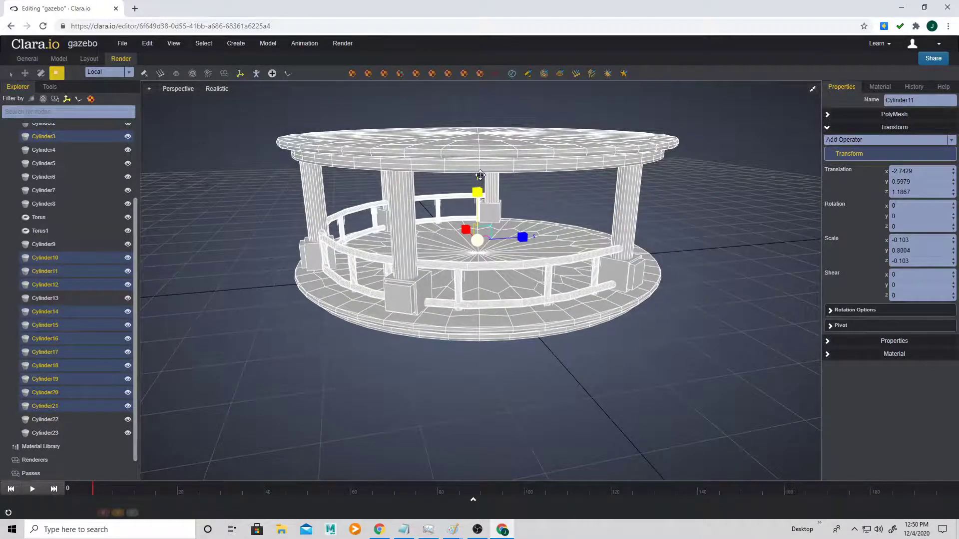
Raise the selected balusters to about 0.69 in Y, shorten them slightly to fit between the rails, and deselect them
middle_drag(380, 299, 412, 290)
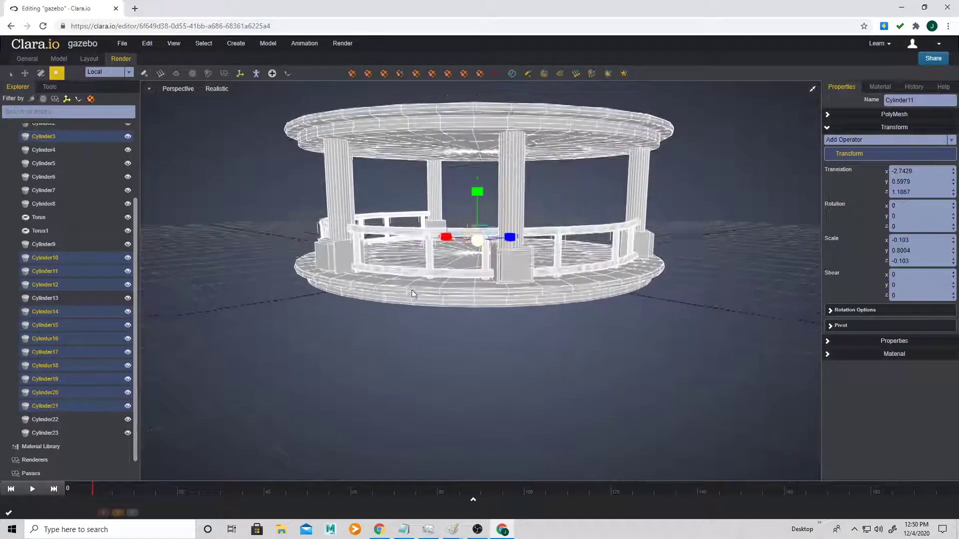
key(w)
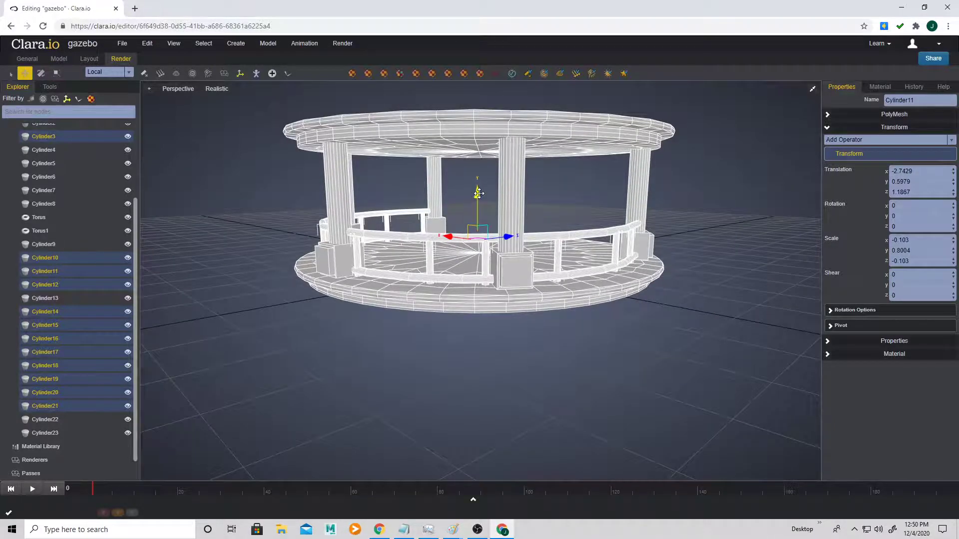
drag(478, 193, 476, 190)
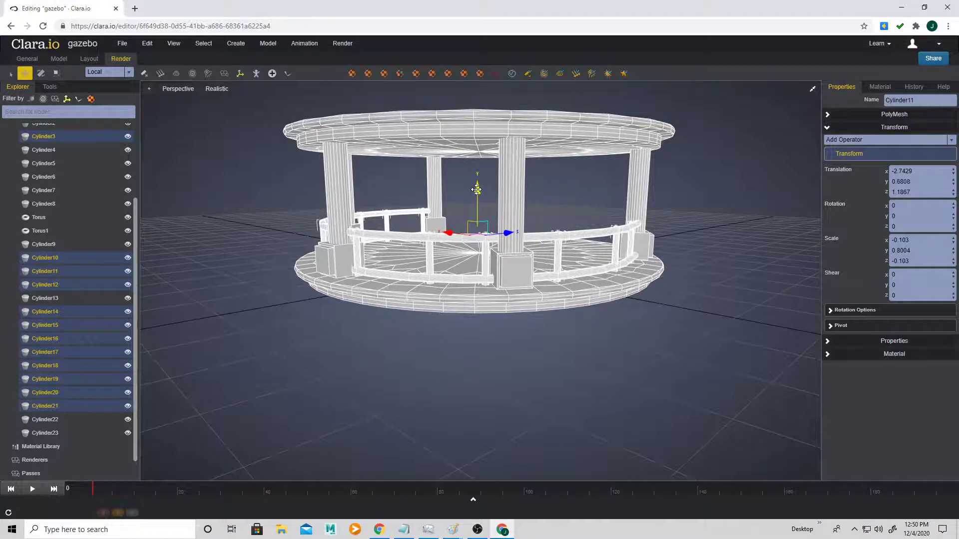
key(r)
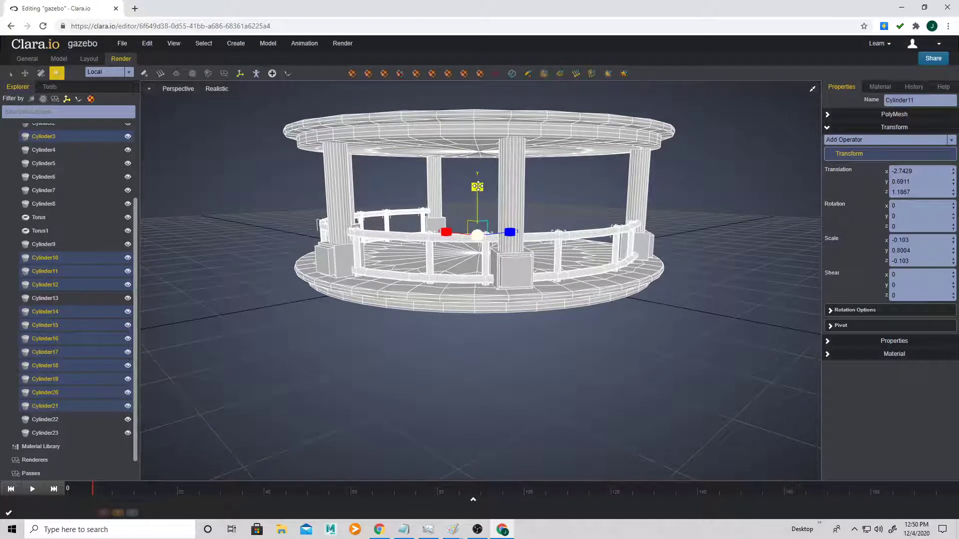
drag(478, 189, 479, 195)
middle_drag(269, 345, 563, 355)
click(522, 372)
scroll(534, 354, down, 4)
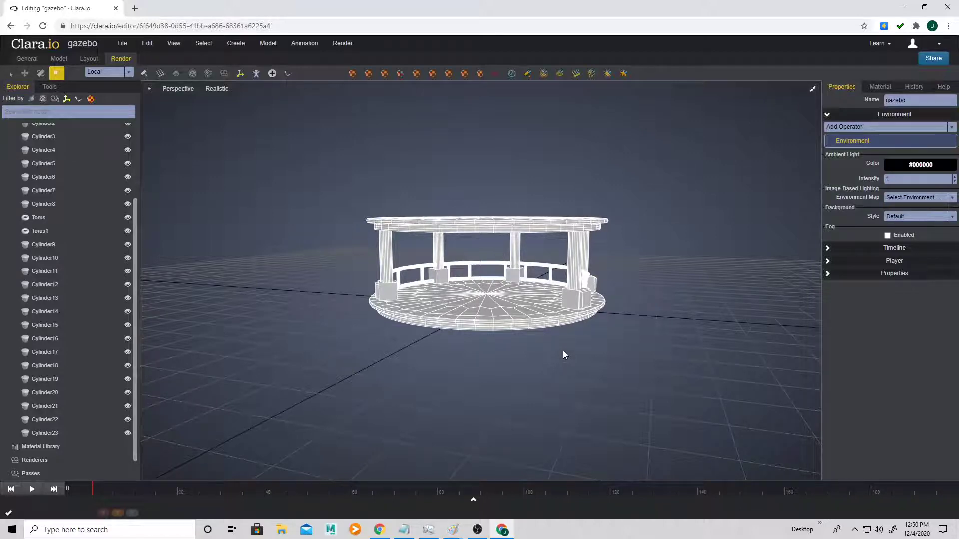
scroll(563, 355, up, 5)
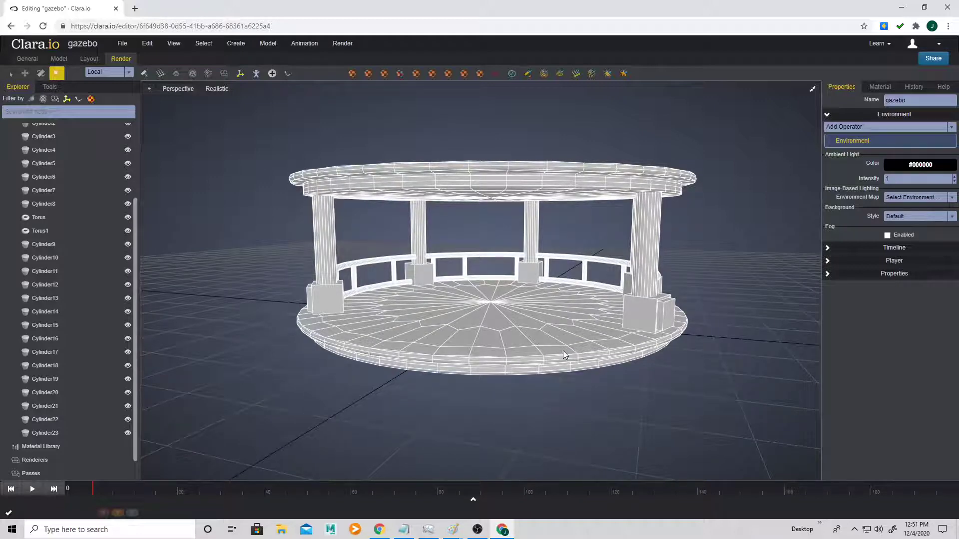
scroll(501, 322, up, 3)
middle_drag(500, 323, 399, 327)
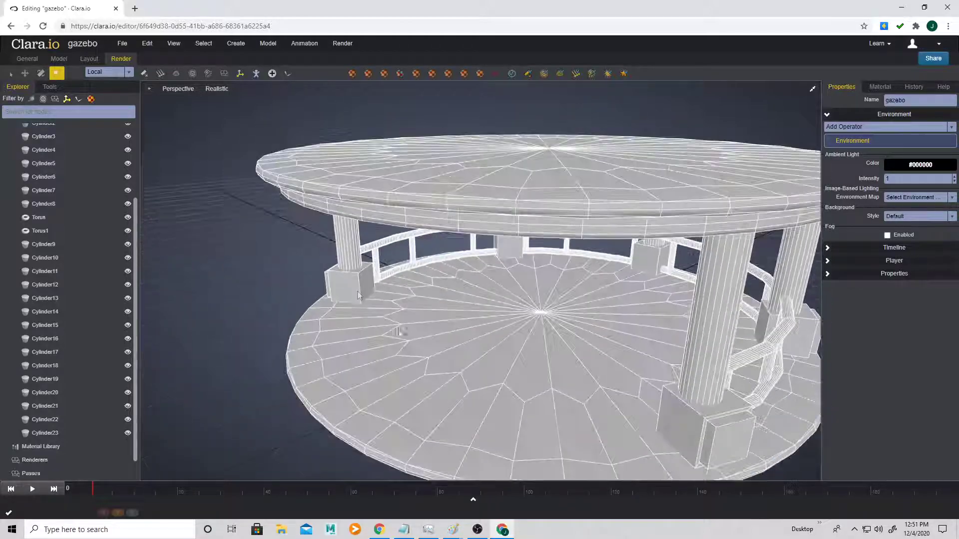
click(357, 291)
scroll(310, 280, up, 3)
right_click(307, 281)
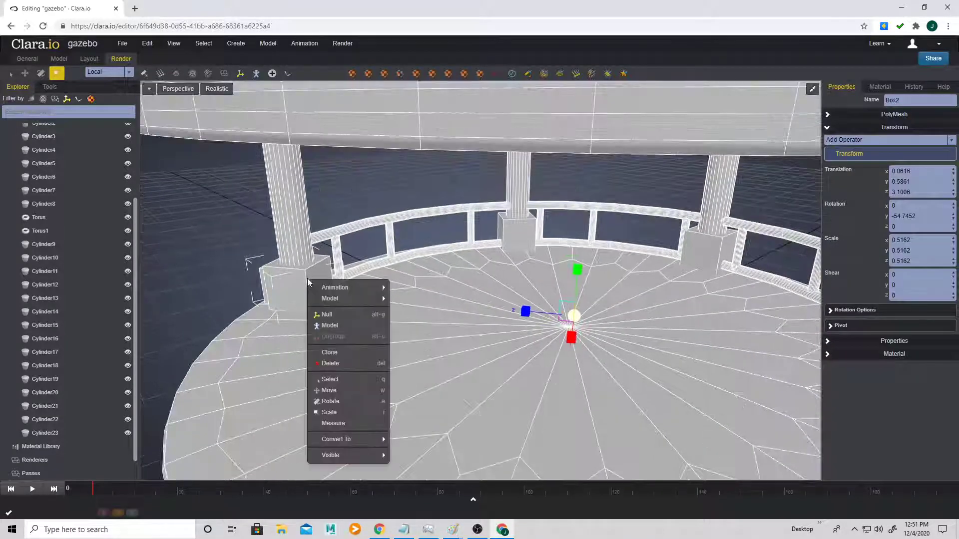
click(187, 179)
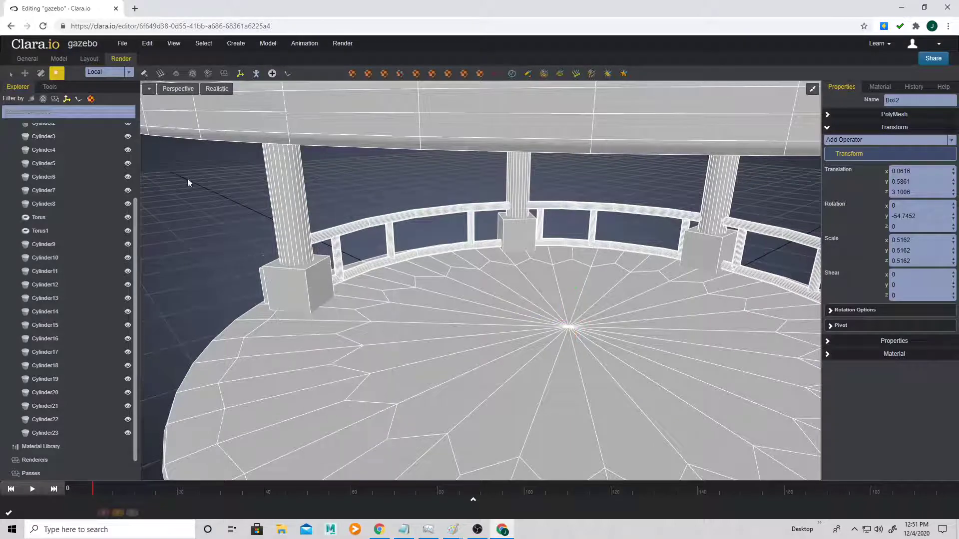
Create a box, raise it to about 0.61 in Y, and move it to about -1.95 in X
click(238, 44)
mouse_move(246, 59)
click(319, 59)
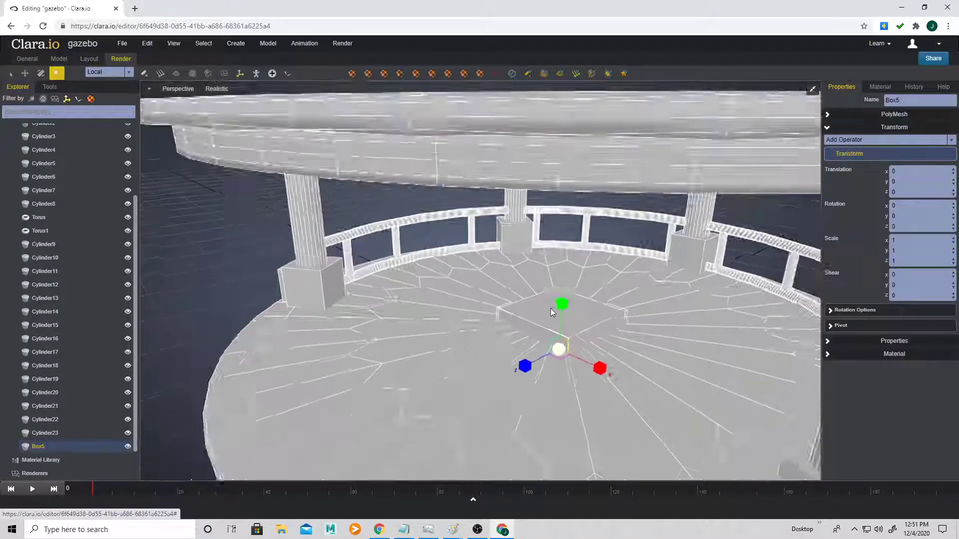
key(w)
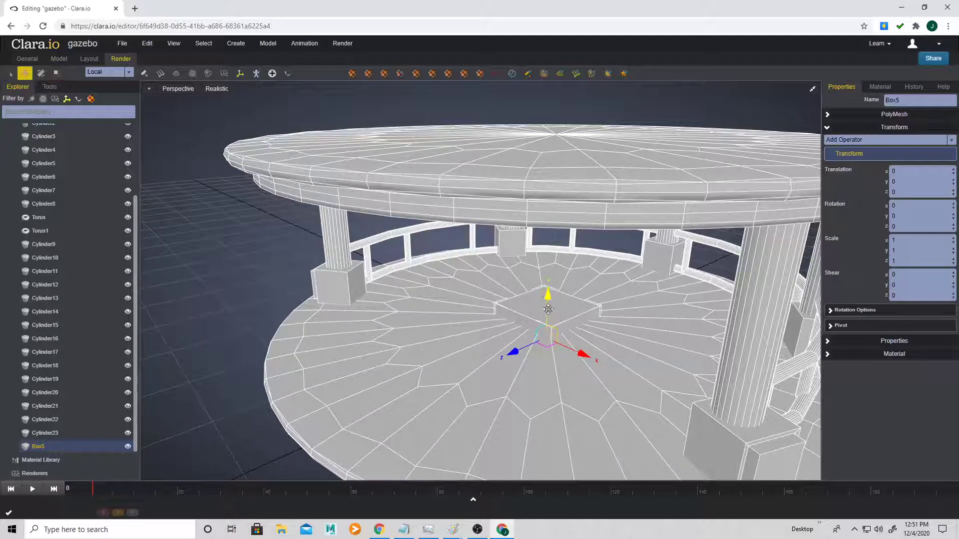
drag(548, 337, 554, 306)
middle_drag(554, 306, 563, 301)
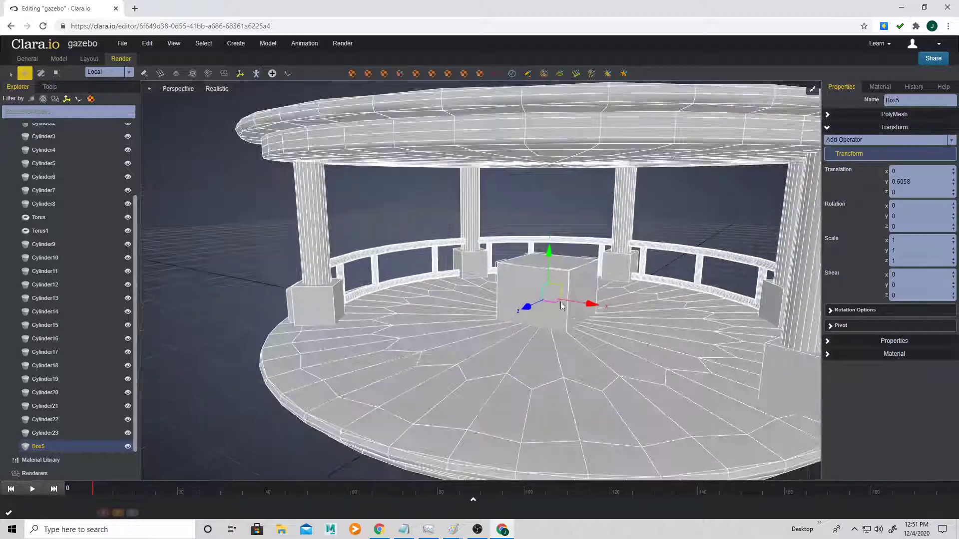
drag(592, 303, 478, 287)
Scale the new box into a thin bench slab, about 0.34 in X and 0.06 in Y
scroll(491, 297, up, 1)
scroll(491, 297, up, 2)
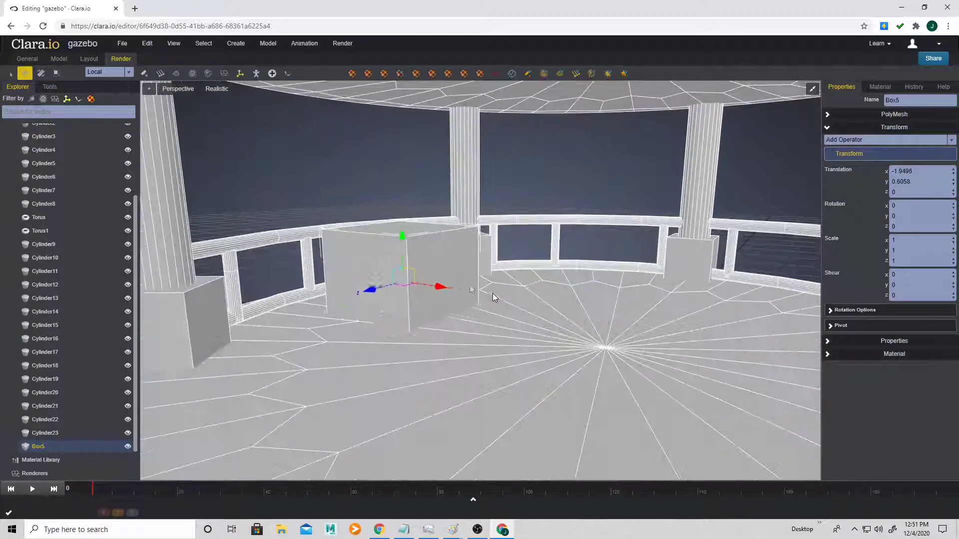
key(r)
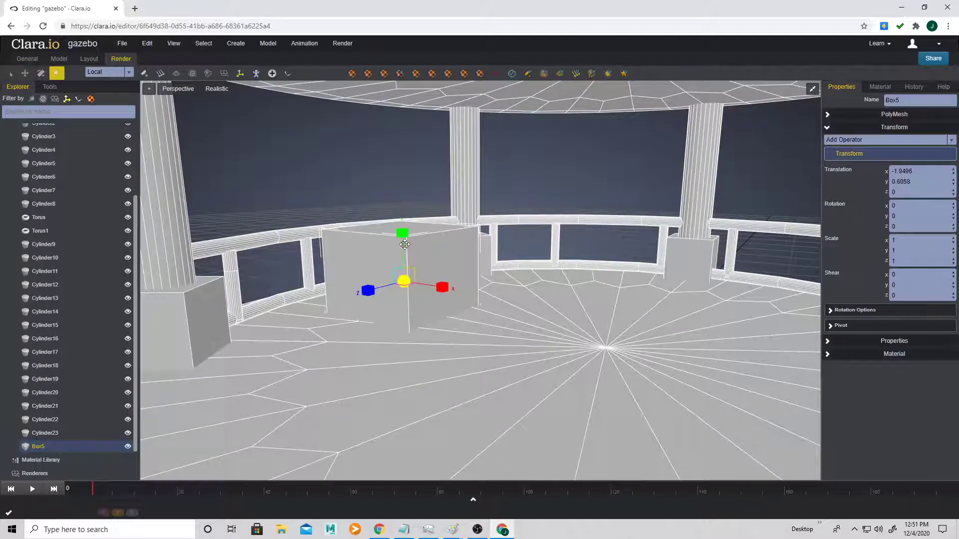
drag(403, 234, 406, 318)
middle_drag(443, 330, 458, 292)
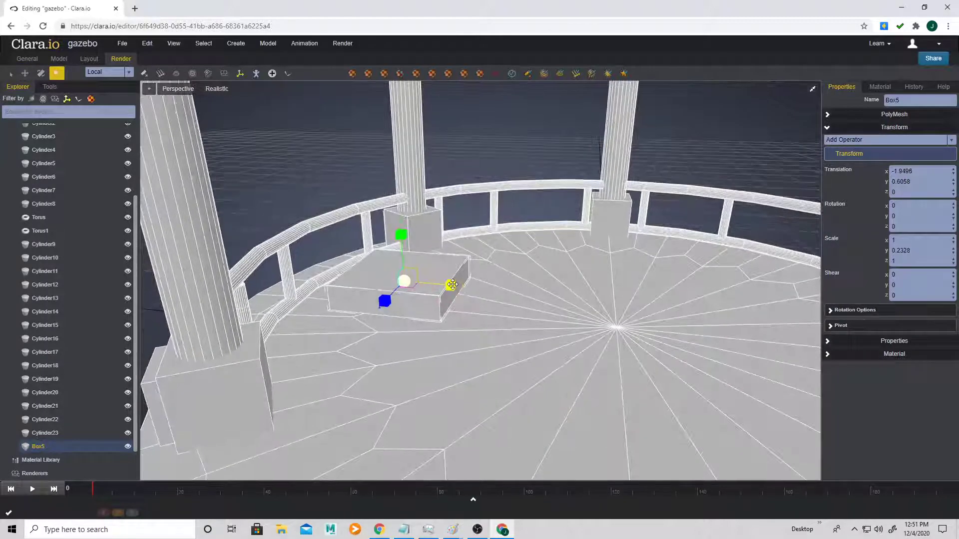
drag(452, 286, 410, 285)
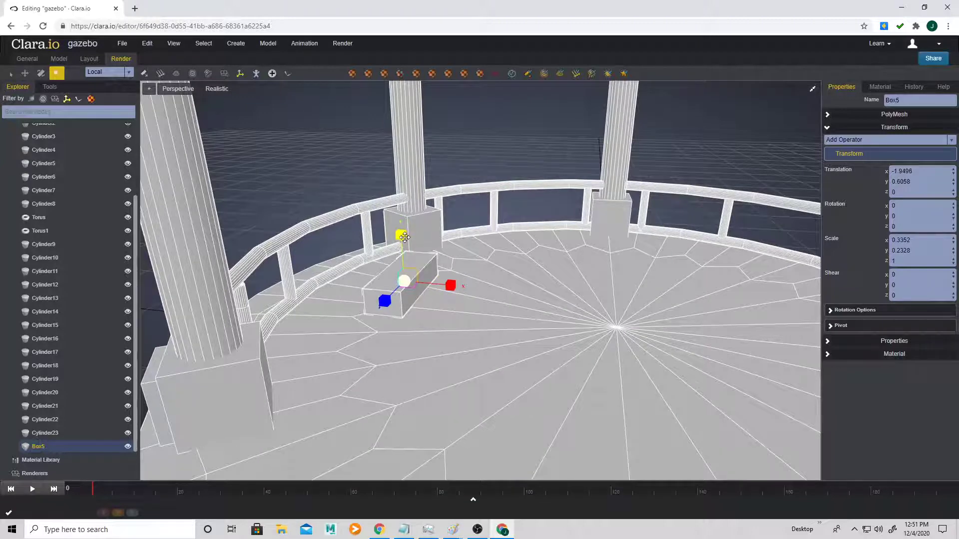
drag(405, 237, 355, 298)
Move the slab out against the railing, to about -2.67 in X
key(w)
middle_drag(355, 298, 500, 297)
drag(501, 297, 405, 302)
key(r)
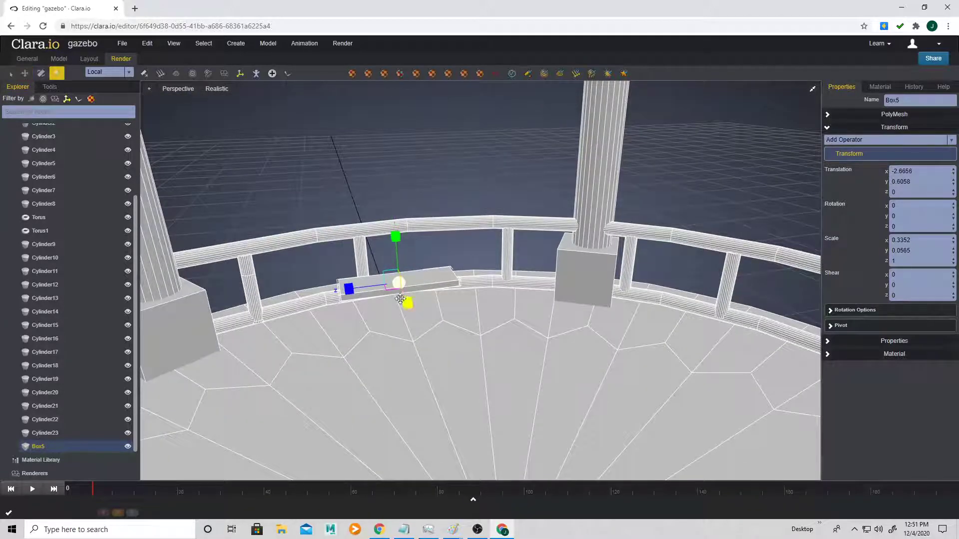
Lengthen the bench slab to about 3.0 in Z to span the two pedestals and move it to about -2.55 in X
drag(349, 288, 139, 299)
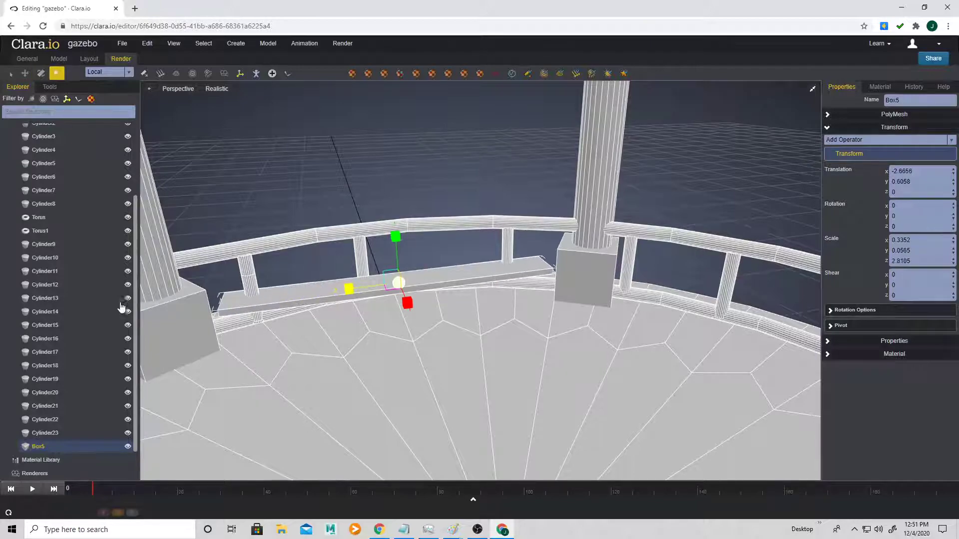
middle_drag(363, 309, 412, 330)
mouse_move(455, 314)
mouse_down()
mouse_move(434, 319)
mouse_move(447, 288)
mouse_move(419, 324)
mouse_move(405, 317)
mouse_move(439, 307)
mouse_up()
key(w)
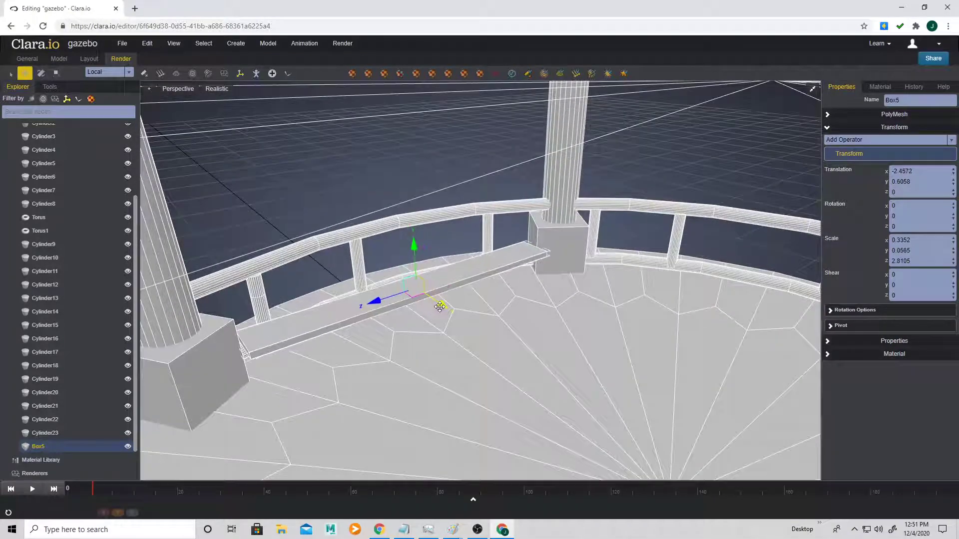
key(r)
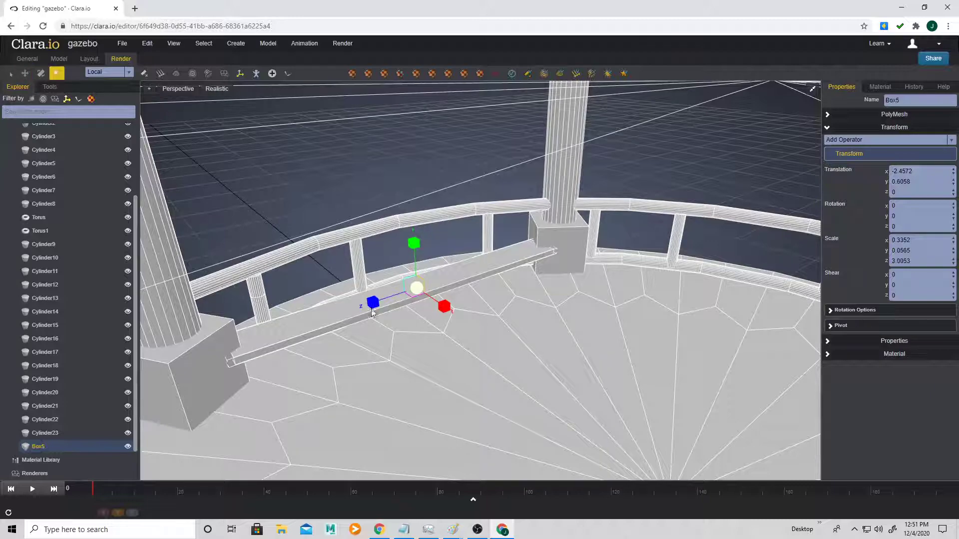
key(w)
drag(442, 307, 437, 303)
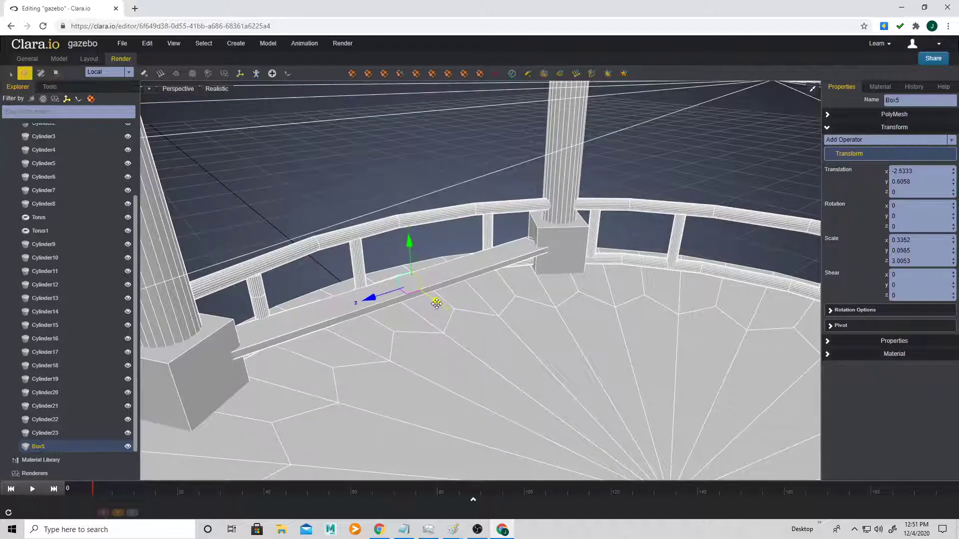
scroll(450, 315, down, 2)
scroll(462, 304, up, 3)
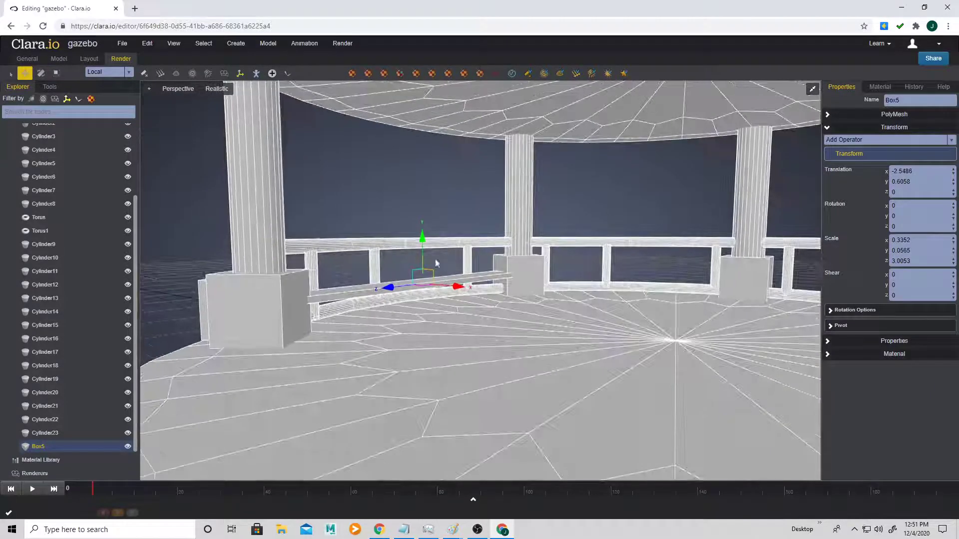
Raise the bench slab to about 0.69 in Y and shift it to about -2.50 in X and 0.04 in Z
drag(422, 244, 422, 233)
drag(425, 278, 427, 279)
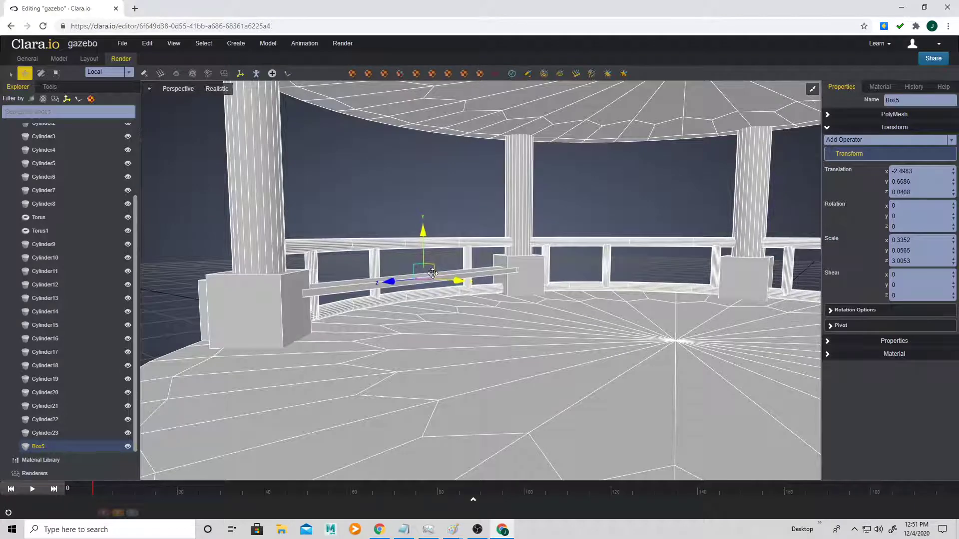
drag(423, 238, 423, 236)
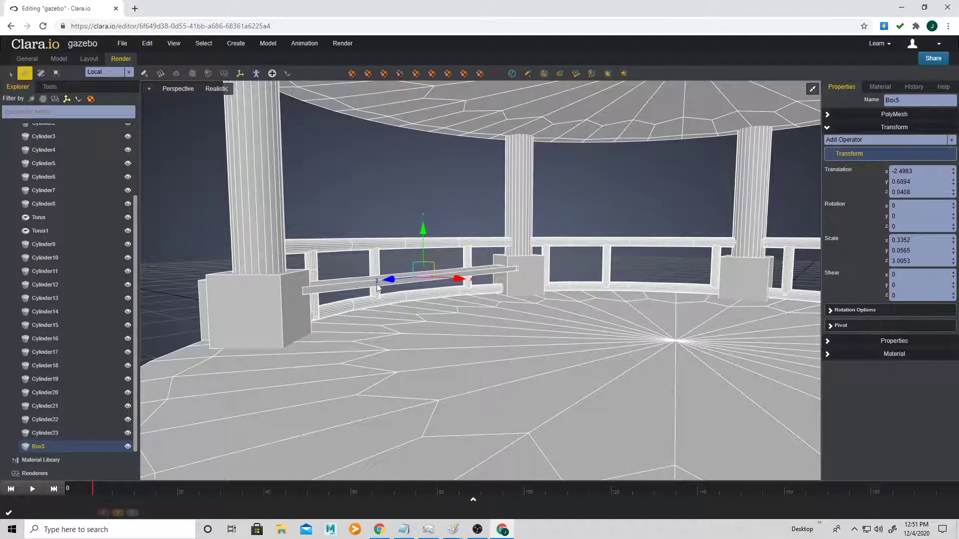
Clone the bench slab as a copy and lower one of the two slabs to about 0.51 in Y
right_click(353, 285)
click(404, 356)
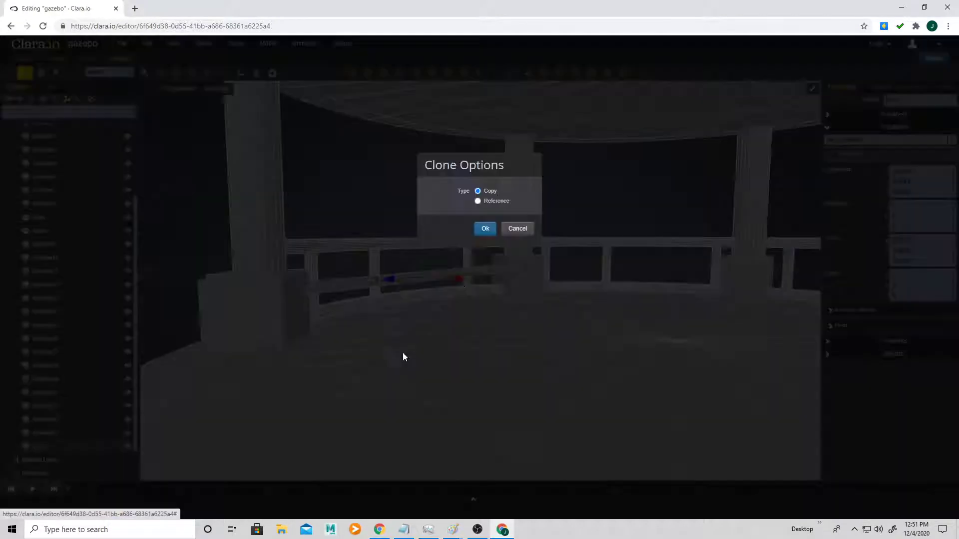
click(477, 231)
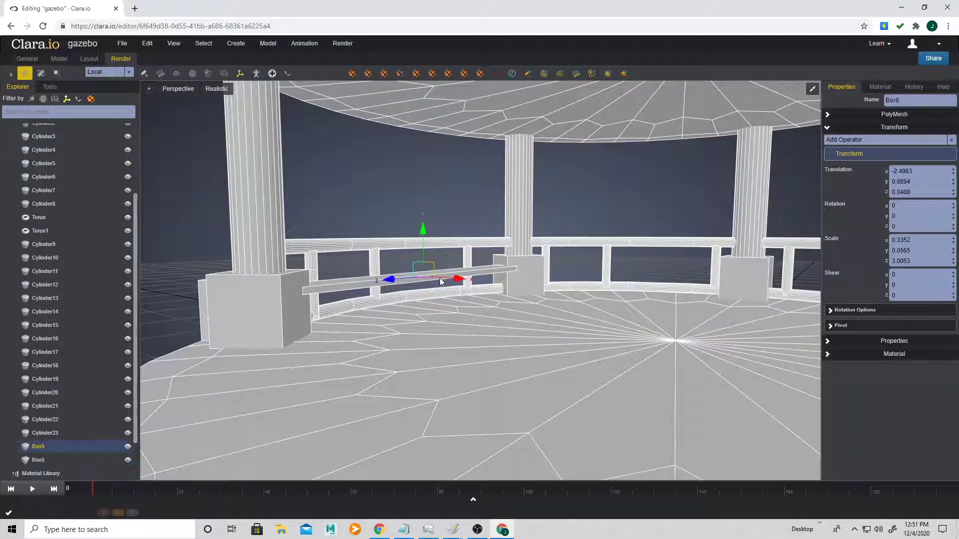
drag(424, 240, 428, 249)
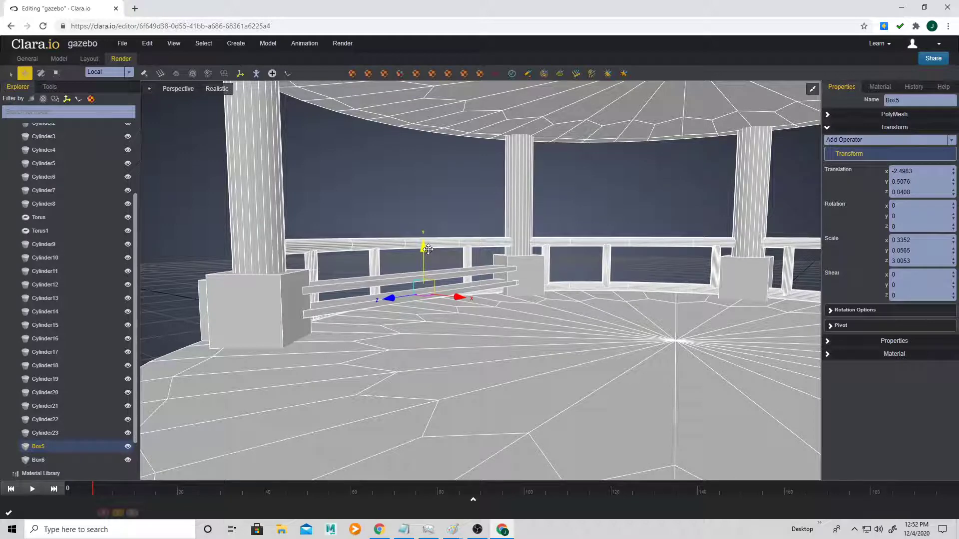
Scale the lower slab into a bench leg, about 0.29 in X, 0.36 in Y and 0.13 in Z
key(r)
key(e)
key(r)
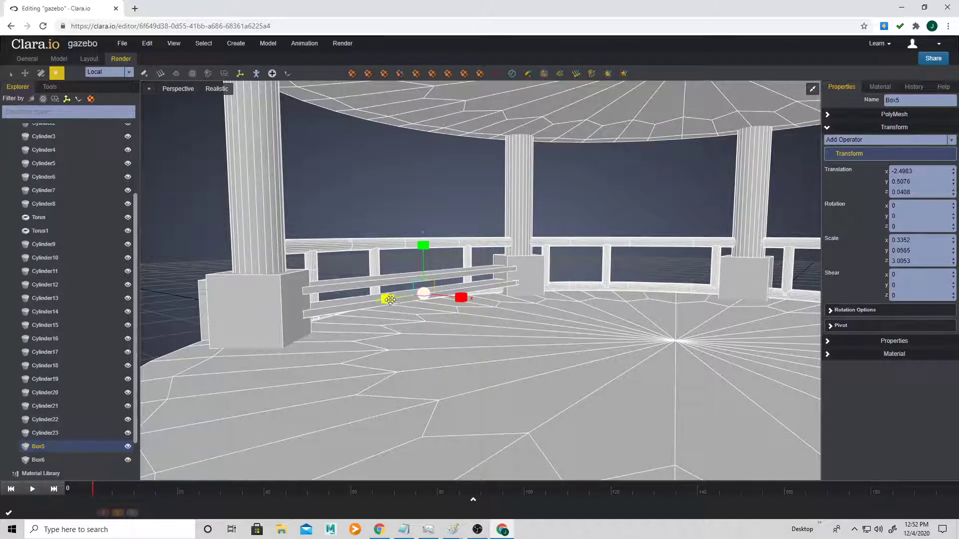
drag(401, 296, 454, 320)
scroll(454, 320, up, 2)
drag(403, 300, 363, 302)
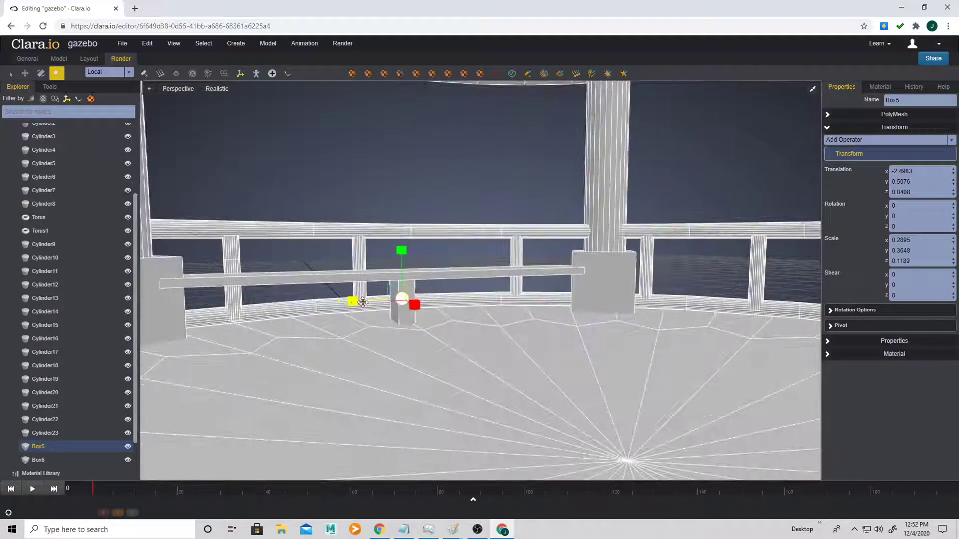
Clone the bench leg as a copy and move one leg along the slab to about 1.01 in Z
right_click(398, 313)
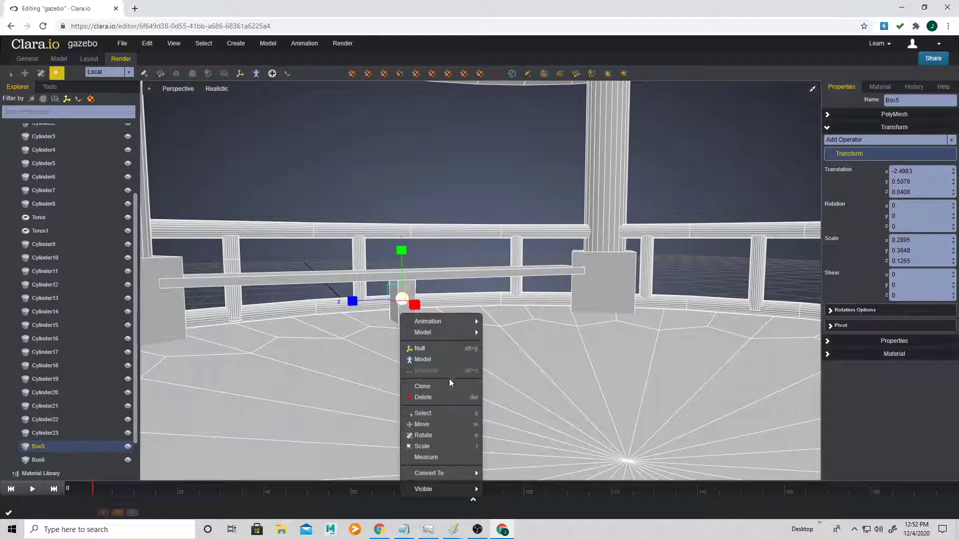
click(449, 385)
click(483, 228)
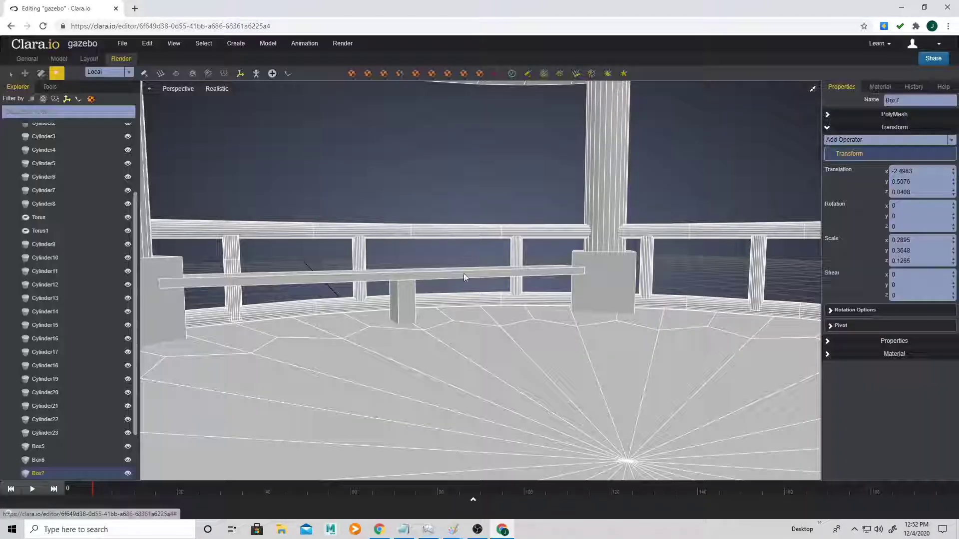
click(408, 307)
drag(361, 304, 220, 311)
mouse_move(245, 322)
middle_down()
mouse_move(305, 357)
mouse_move(380, 300)
middle_up()
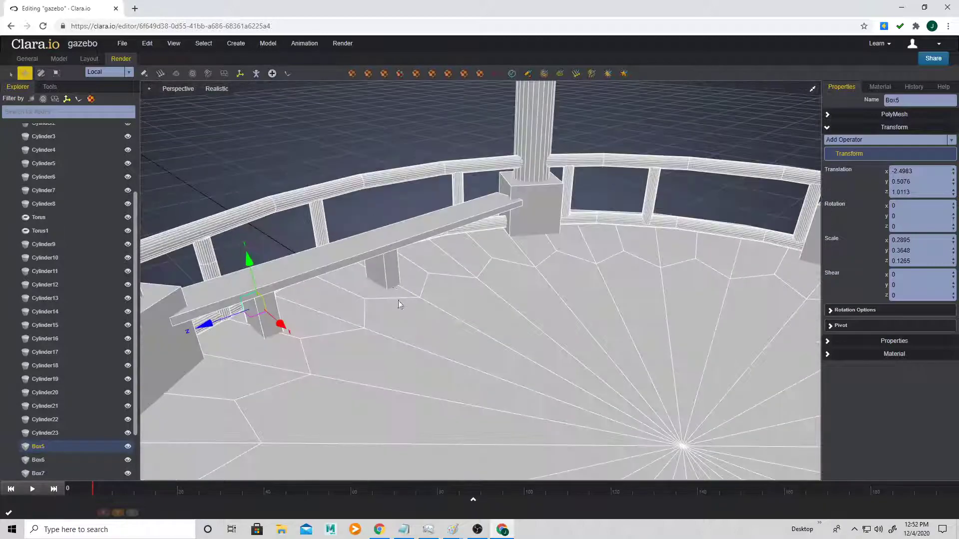
Clone the middle leg as a copy, move one leg to about -1.07 in Z near the other pedestal, and deselect it
click(397, 272)
right_click(398, 269)
click(436, 340)
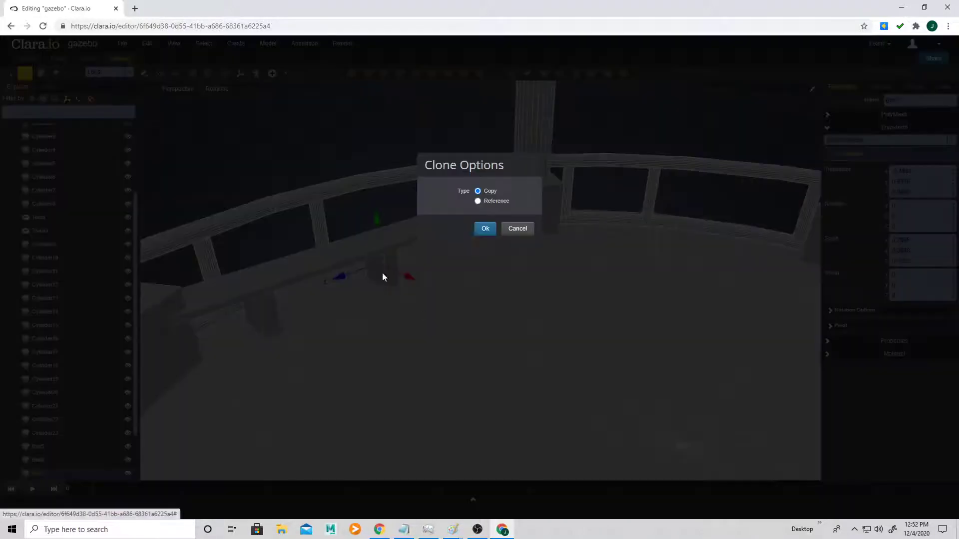
click(481, 228)
drag(350, 287, 511, 239)
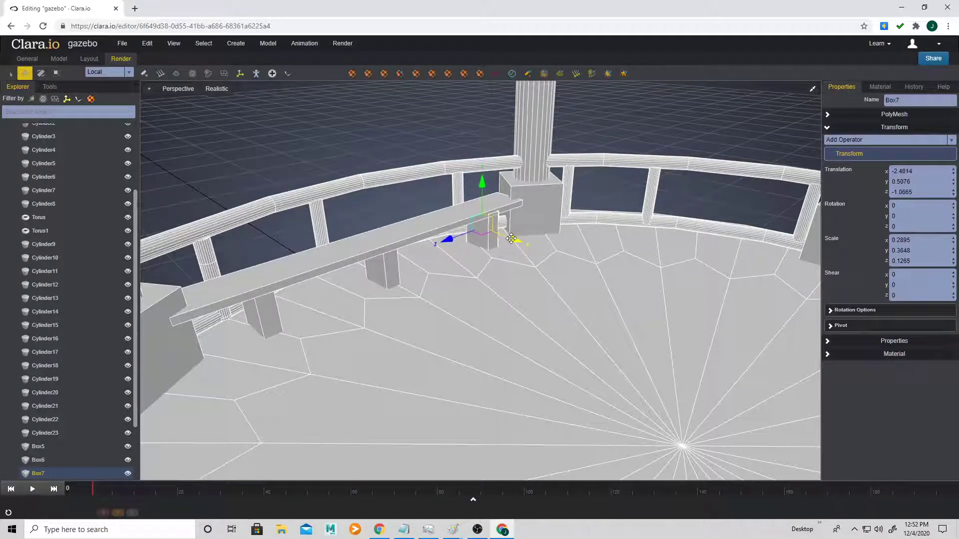
click(405, 192)
Select the bench slab and its three legs and nudge them down together slightly, with the legs at about 0.50 in Y
scroll(421, 230, up, 5)
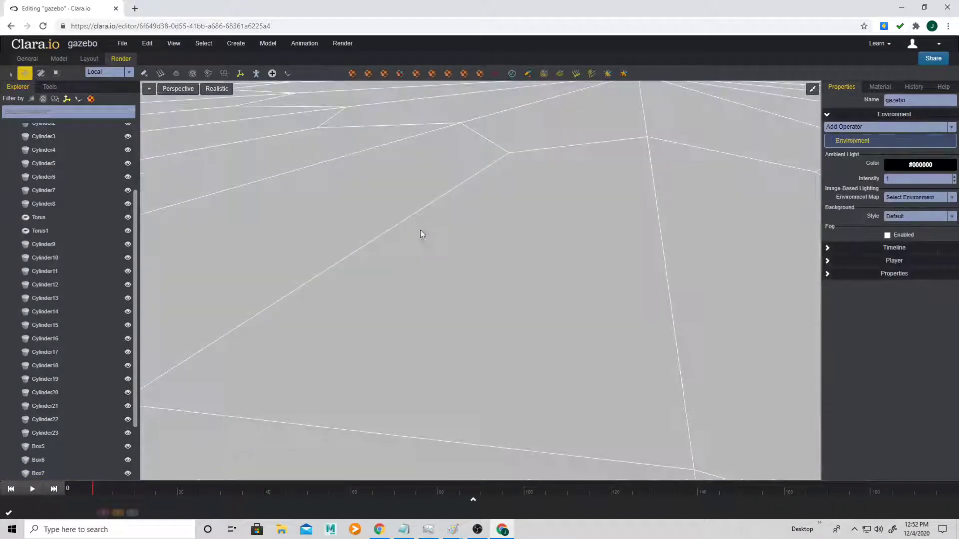
scroll(421, 230, down, 7)
middle_drag(420, 230, 458, 235)
scroll(449, 246, up, 3)
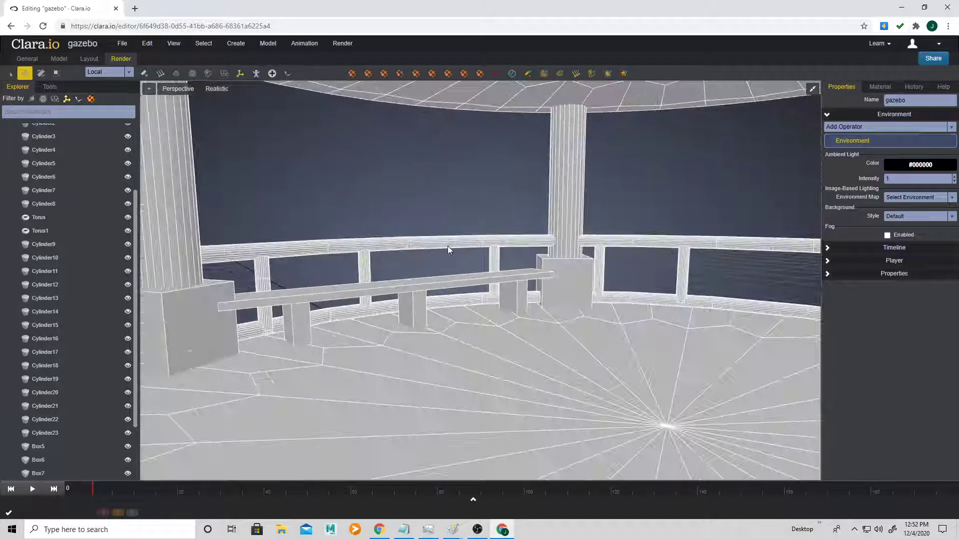
click(305, 320)
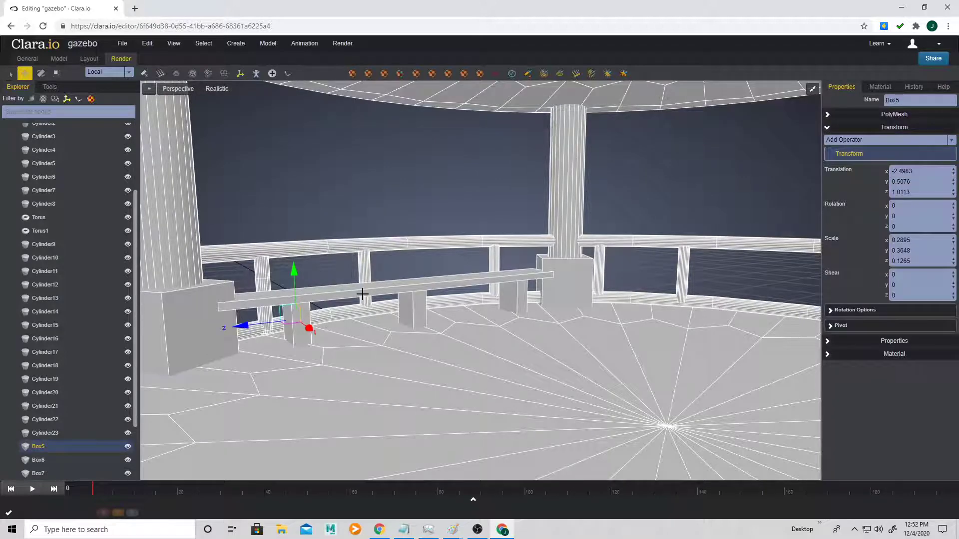
shift+click(419, 318)
shift+click(523, 296)
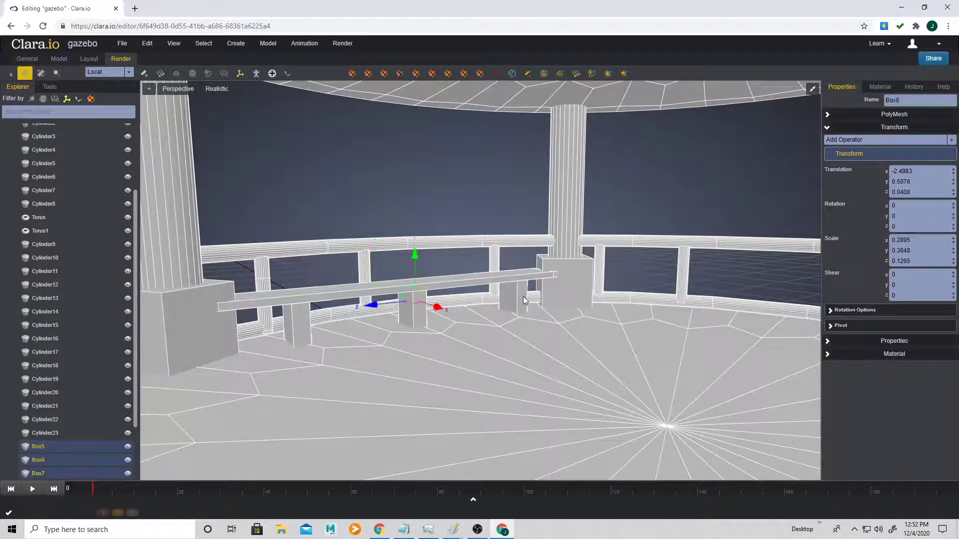
mouse_move(414, 264)
mouse_down()
mouse_move(415, 245)
mouse_move(416, 282)
mouse_move(418, 264)
mouse_up()
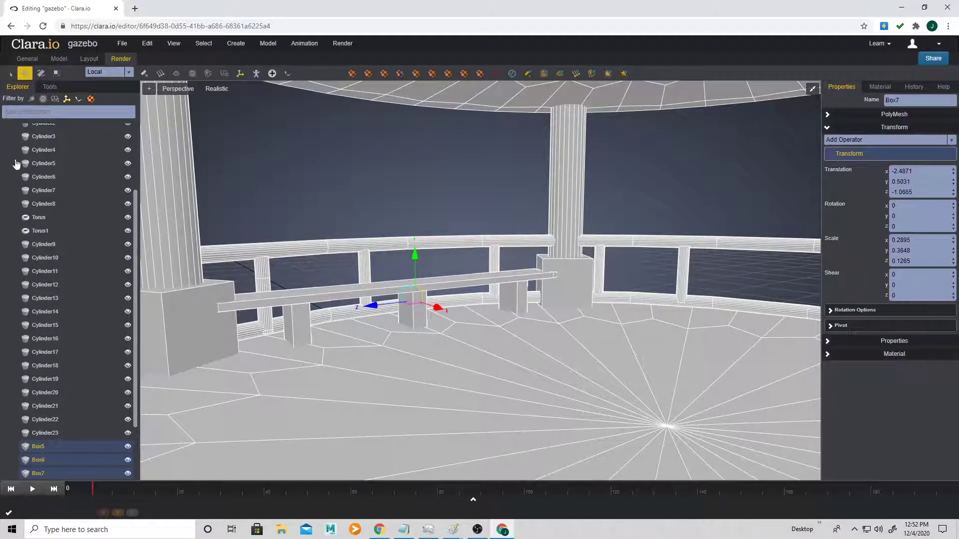
Merge the selected slab and legs into a single bench mesh
click(50, 86)
scroll(55, 344, down, 2)
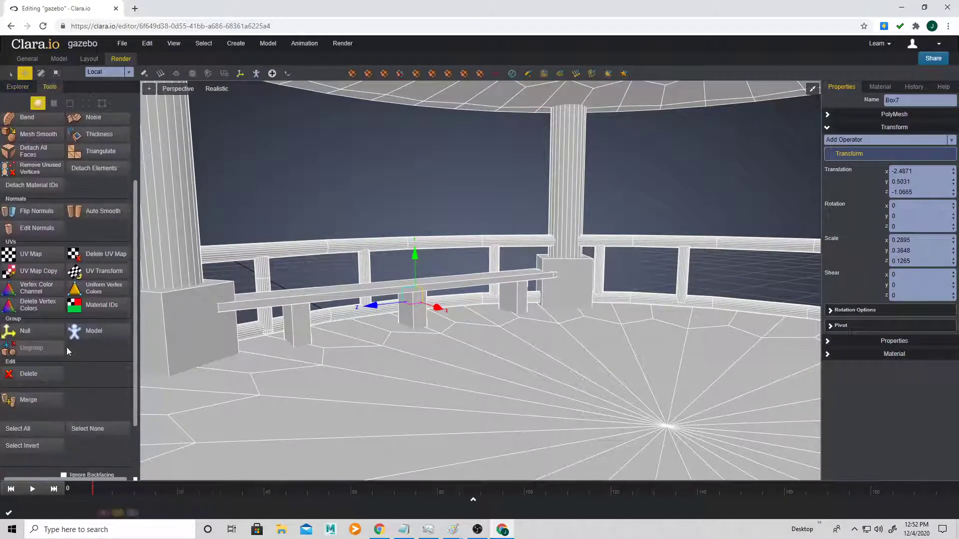
click(37, 403)
scroll(420, 290, up, 1)
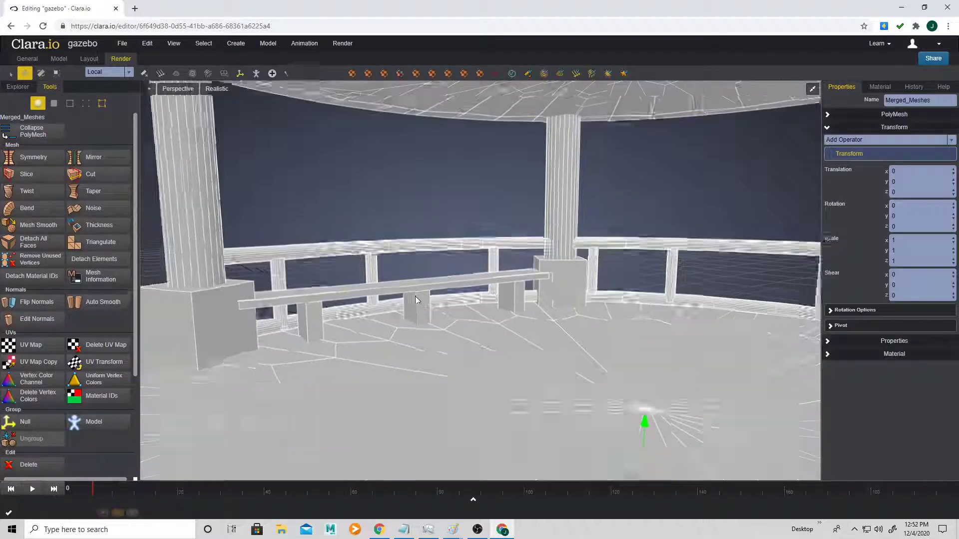
Clone the merged bench as a copy and rotate one bench to about -62 in Y so it spans the next pedestal bay
scroll(415, 296, down, 3)
scroll(562, 372, down, 2)
middle_drag(580, 358, 604, 364)
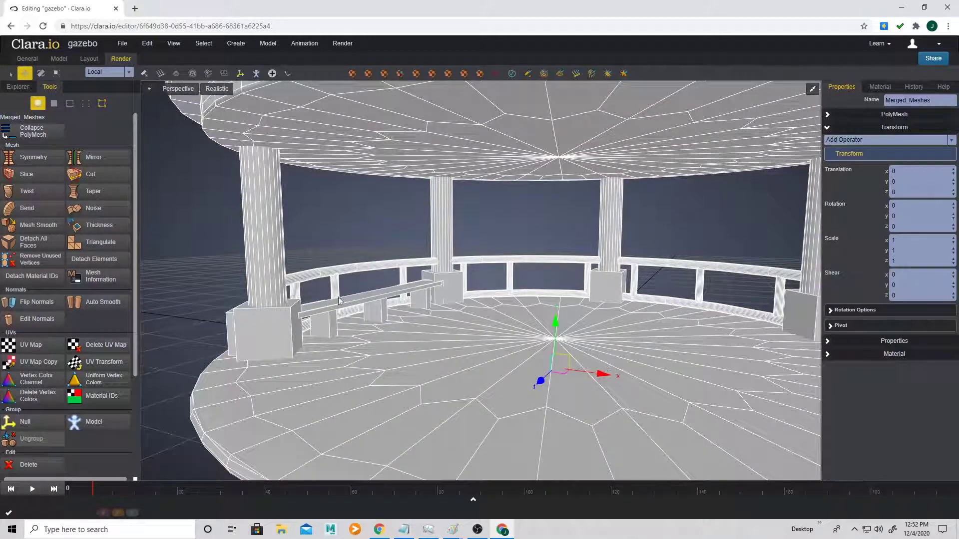
right_click(366, 299)
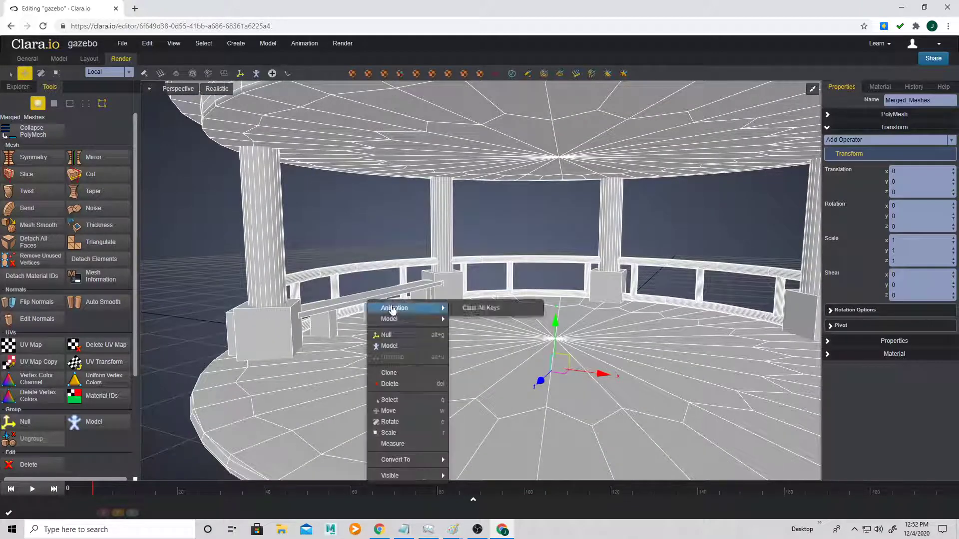
click(422, 363)
click(484, 228)
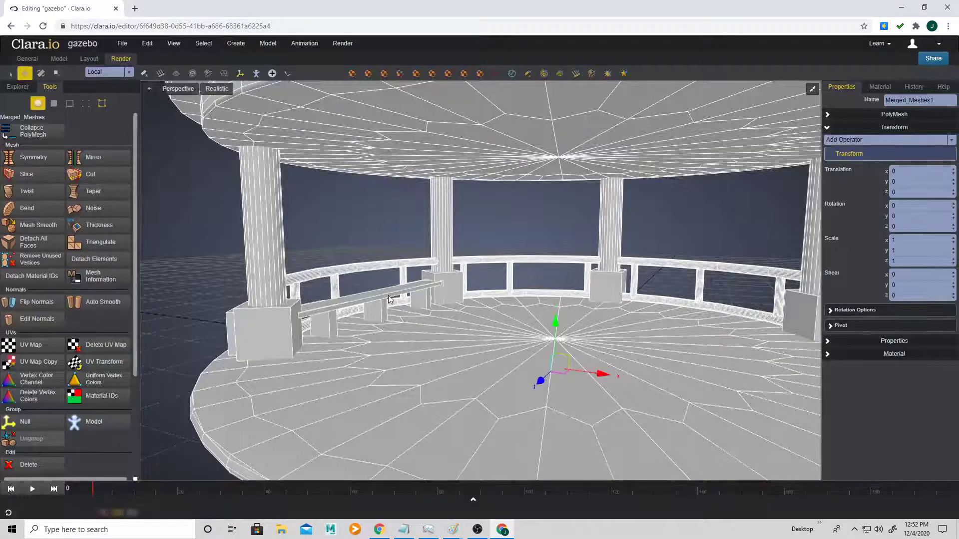
key(e)
drag(574, 375, 470, 381)
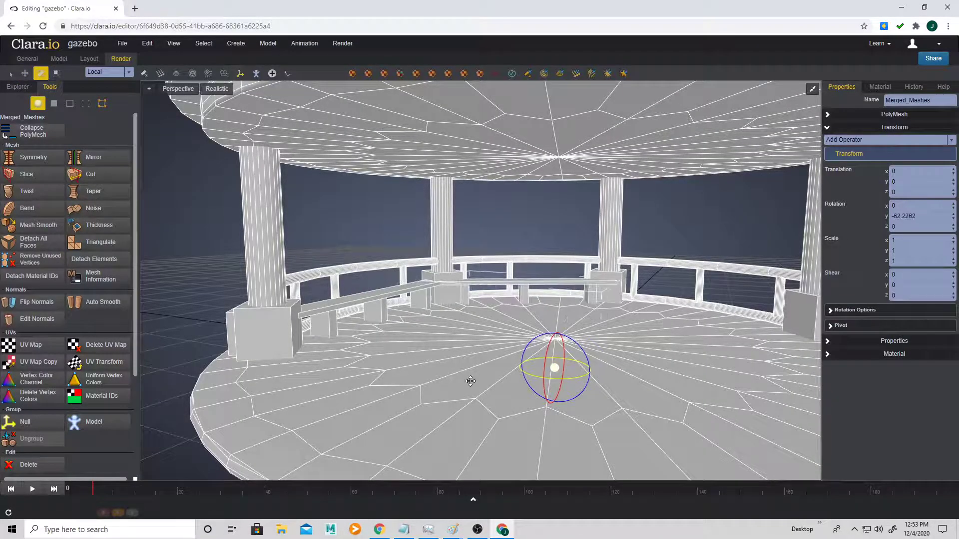
Clone the second bench as a copy and rotate one around Y into the third bay, to about 180, -59.5, 180
right_click(492, 288)
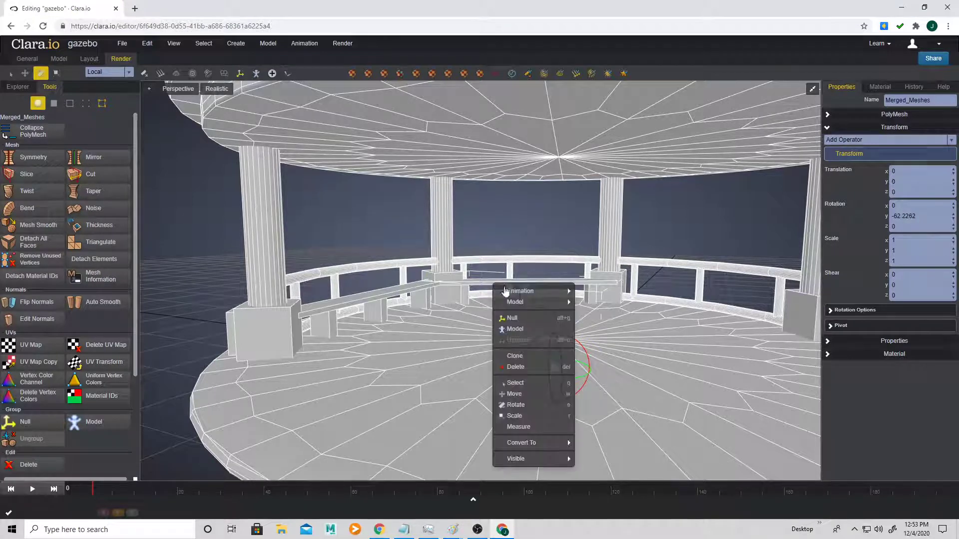
click(527, 343)
click(483, 231)
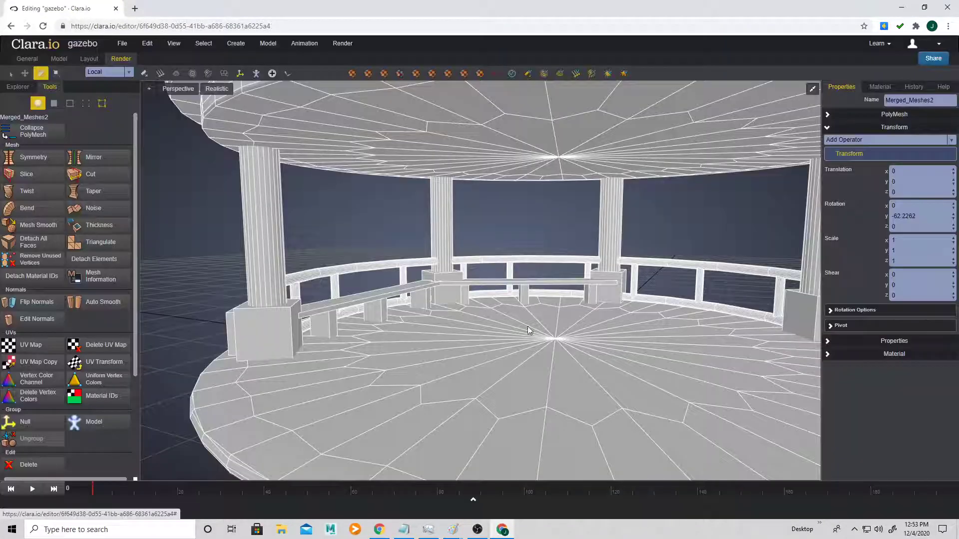
mouse_move(575, 378)
mouse_down()
mouse_move(458, 375)
mouse_move(483, 374)
mouse_up()
scroll(483, 375, down, 5)
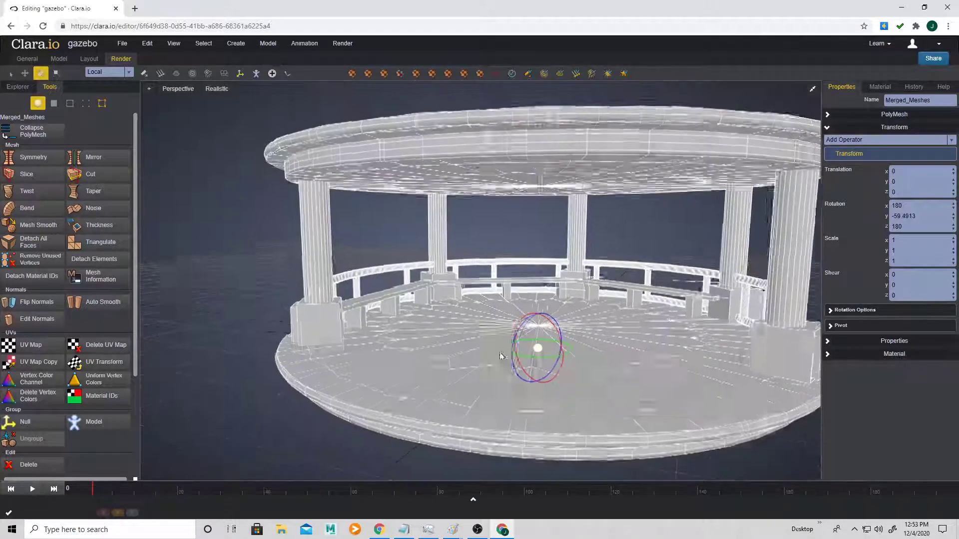
Clone the third bench as a copy and rotate one around Y into the fourth bay, opposite the first bench
right_click(571, 284)
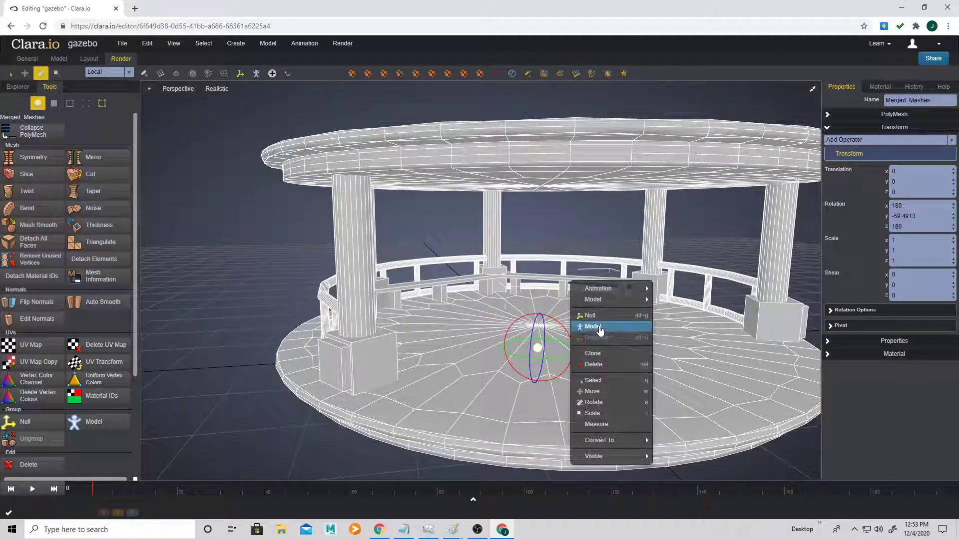
click(597, 353)
click(483, 228)
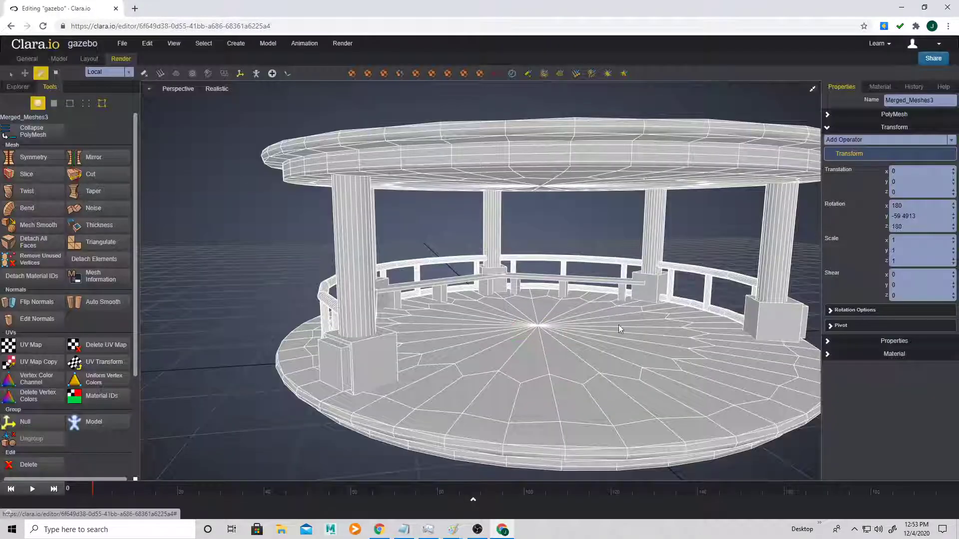
drag(561, 359, 462, 365)
drag(509, 335, 515, 338)
Fine-tune the benches' positions between their pedestals, shifting the first bench to about 0.01 in X
middle_drag(521, 342, 492, 377)
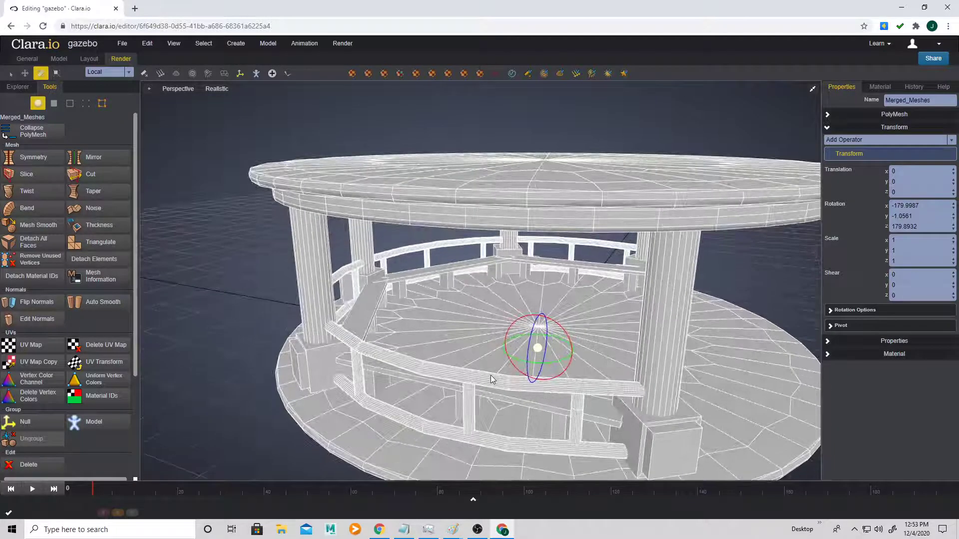
key(w)
drag(524, 366, 572, 346)
click(478, 337)
middle_drag(616, 340, 484, 334)
click(377, 301)
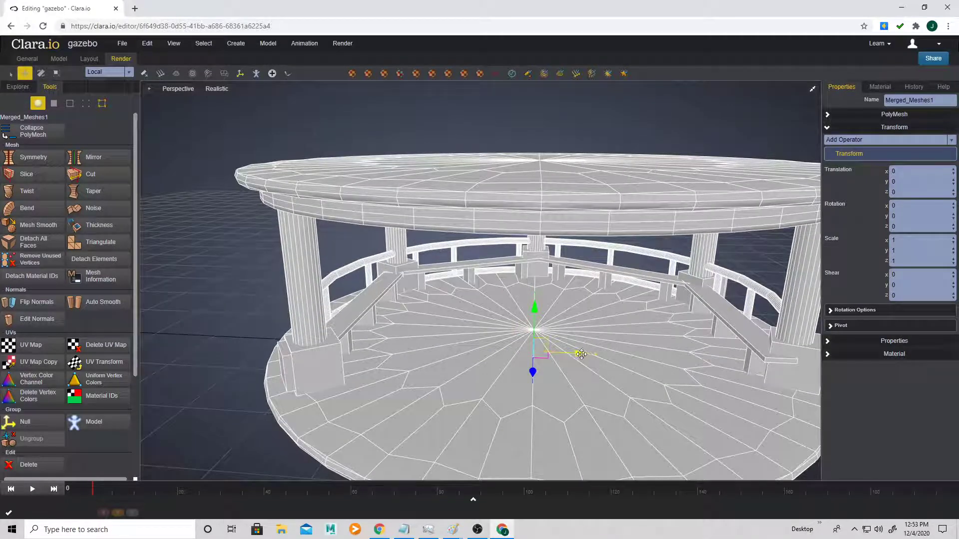
drag(581, 354, 582, 354)
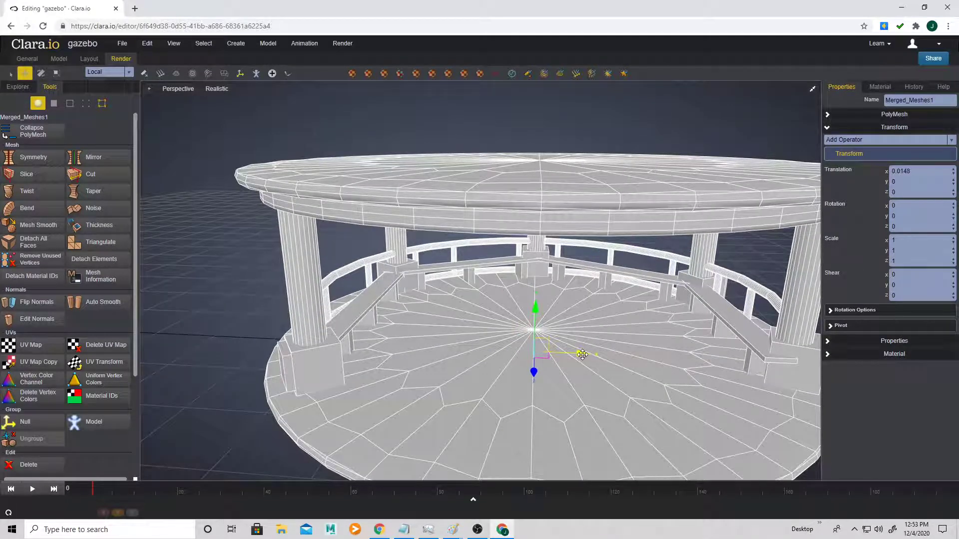
Deselect the bench and examine the whole gazebo from several sides and distances
scroll(581, 355, down, 5)
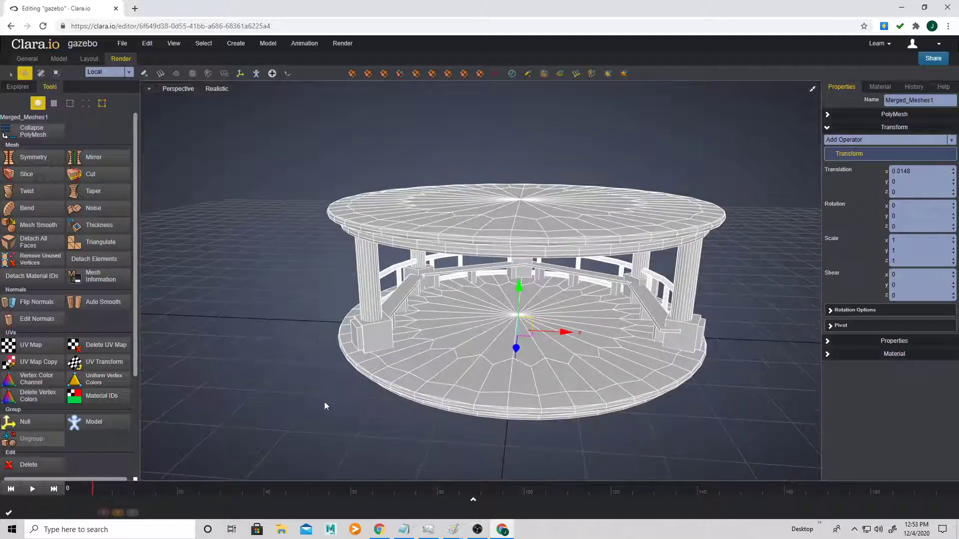
click(325, 404)
middle_drag(404, 400, 624, 368)
scroll(349, 379, down, 3)
scroll(494, 346, up, 5)
scroll(494, 346, down, 4)
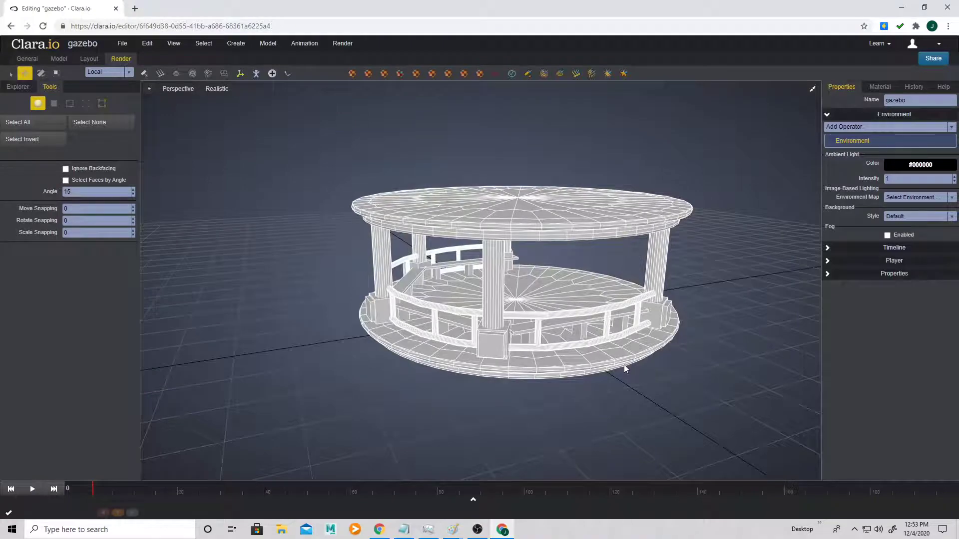
middle_drag(624, 369, 502, 358)
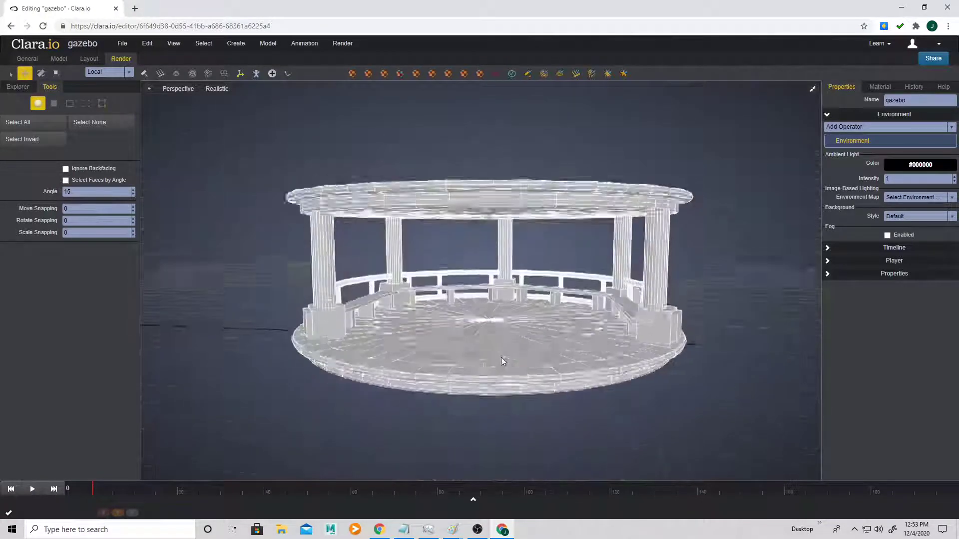
scroll(516, 367, up, 5)
scroll(516, 355, down, 5)
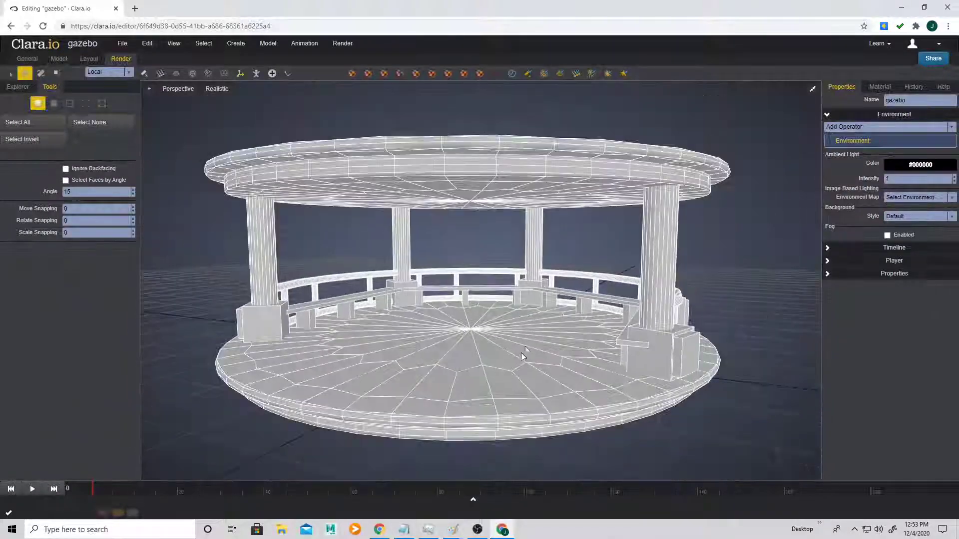